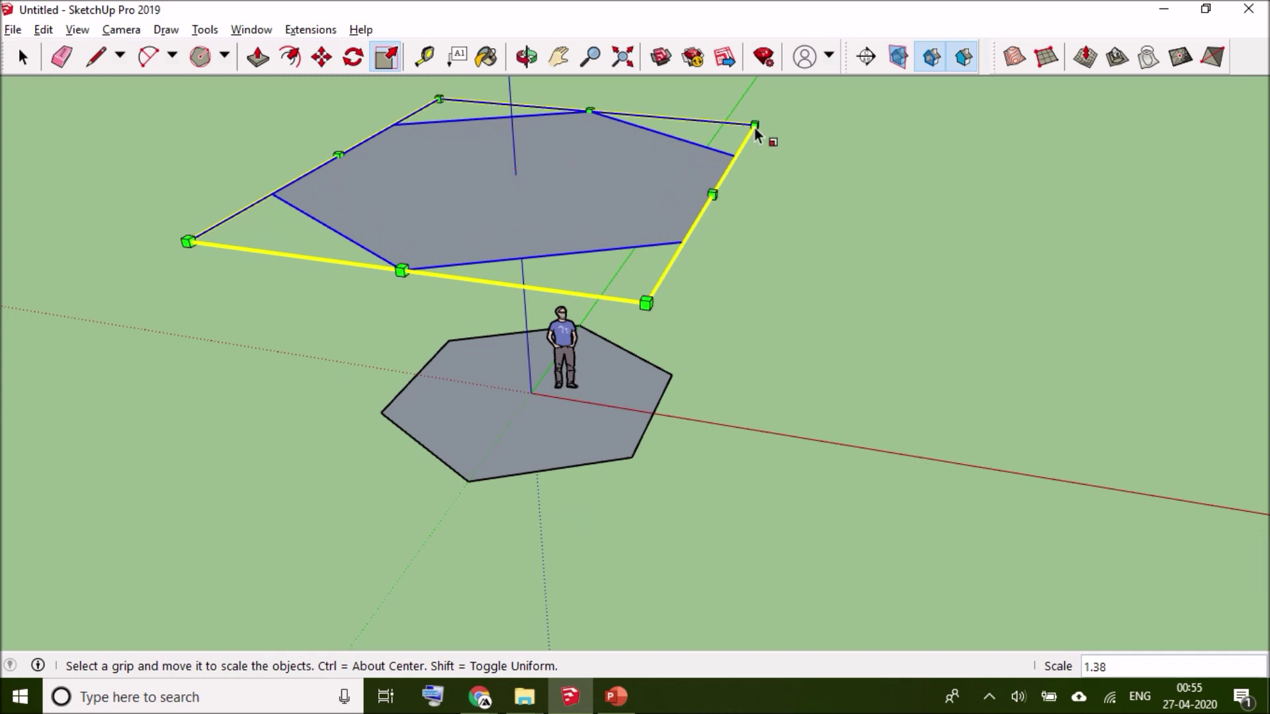
Draw a two-point arc bulging upward along the blue axis across one edge of the raised hexagon
{"action": "middle_click_drag", "start_coordinate": [581, 184], "coordinate": [256, 200]}
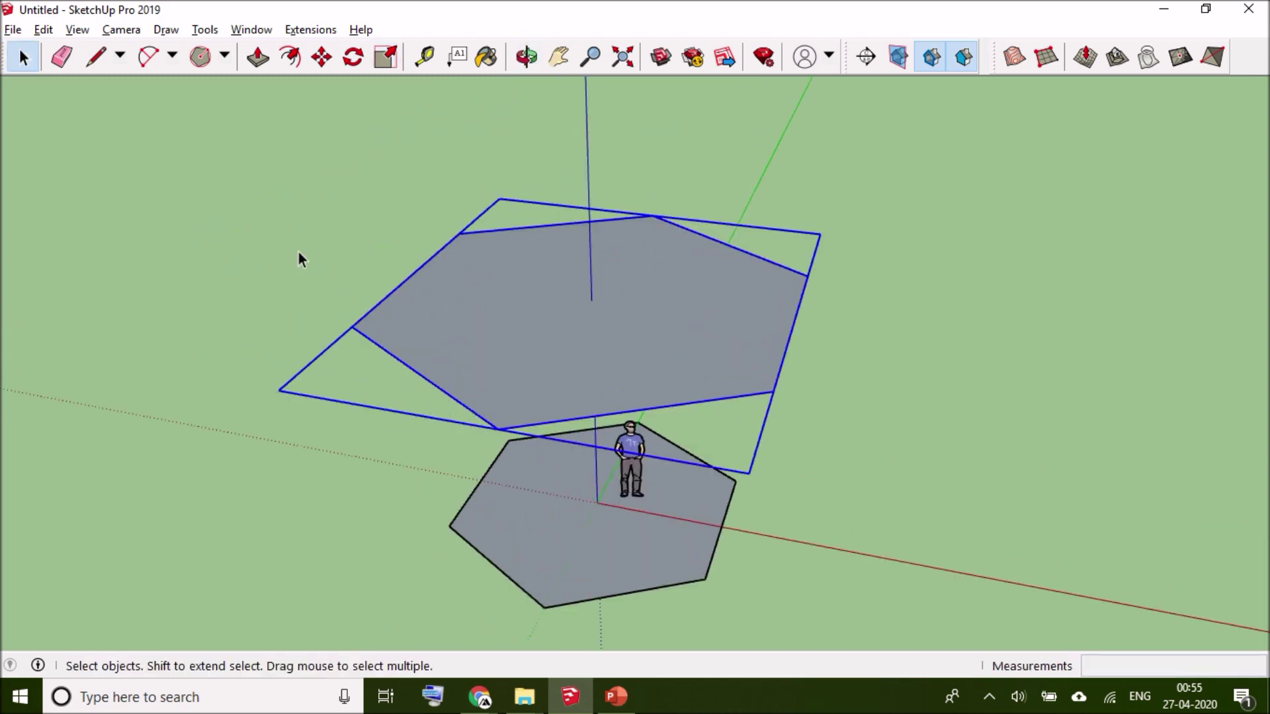
{"action": "key", "text": "a"}
{"action": "left_click", "coordinate": [351, 326]}
{"action": "left_click", "coordinate": [497, 429]}
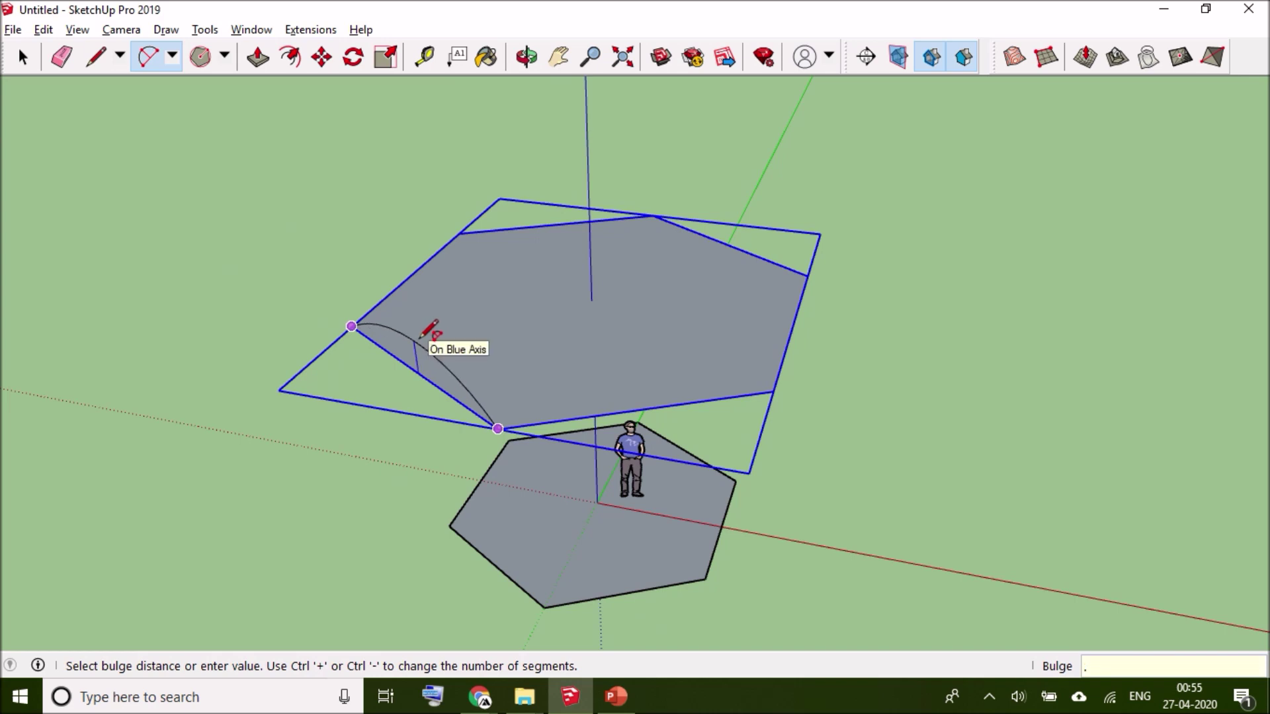
{"action": "left_click", "coordinate": [428, 329]}
Draw an arc bulging downward along the blue axis across the hexagon edge adjoining the first arc
{"action": "left_click", "coordinate": [497, 429]}
{"action": "left_click", "coordinate": [772, 391]}
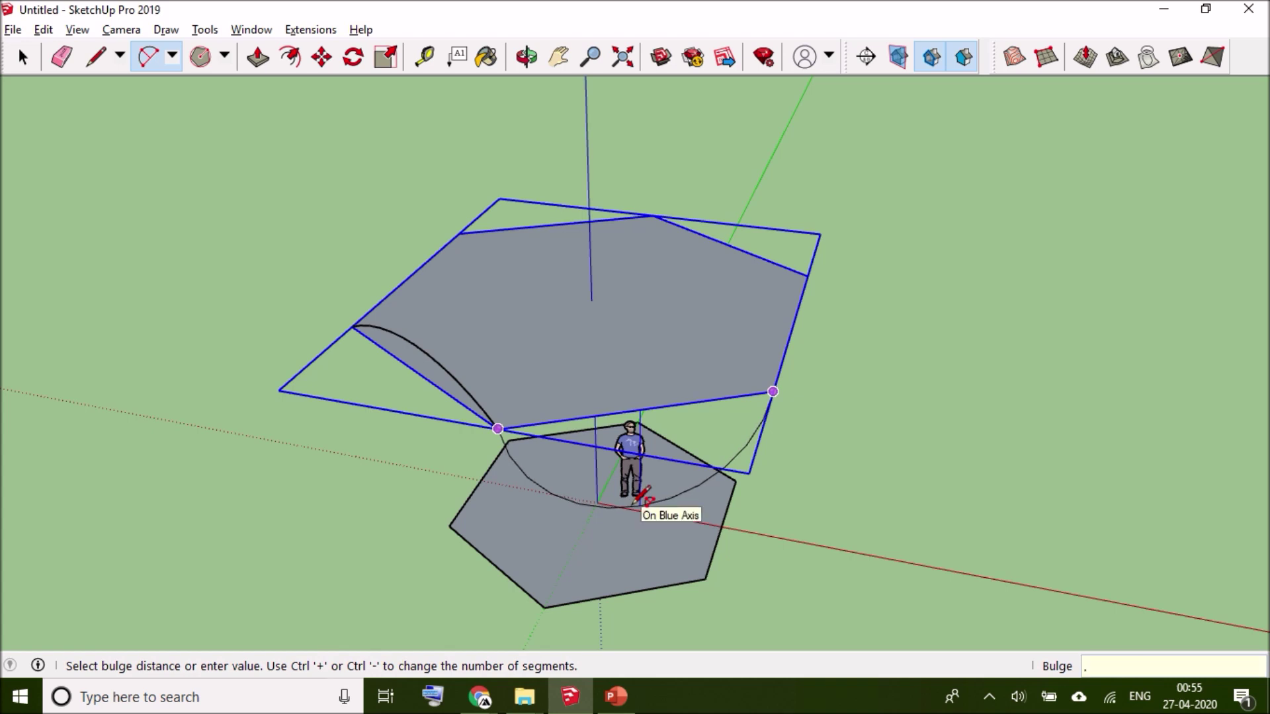
{"action": "key", "text": "Return"}
Draw an upward arc along the blue axis on the third hexagon edge with a .7m bulge
{"action": "middle_click_drag", "start_coordinate": [680, 459], "coordinate": [700, 371]}
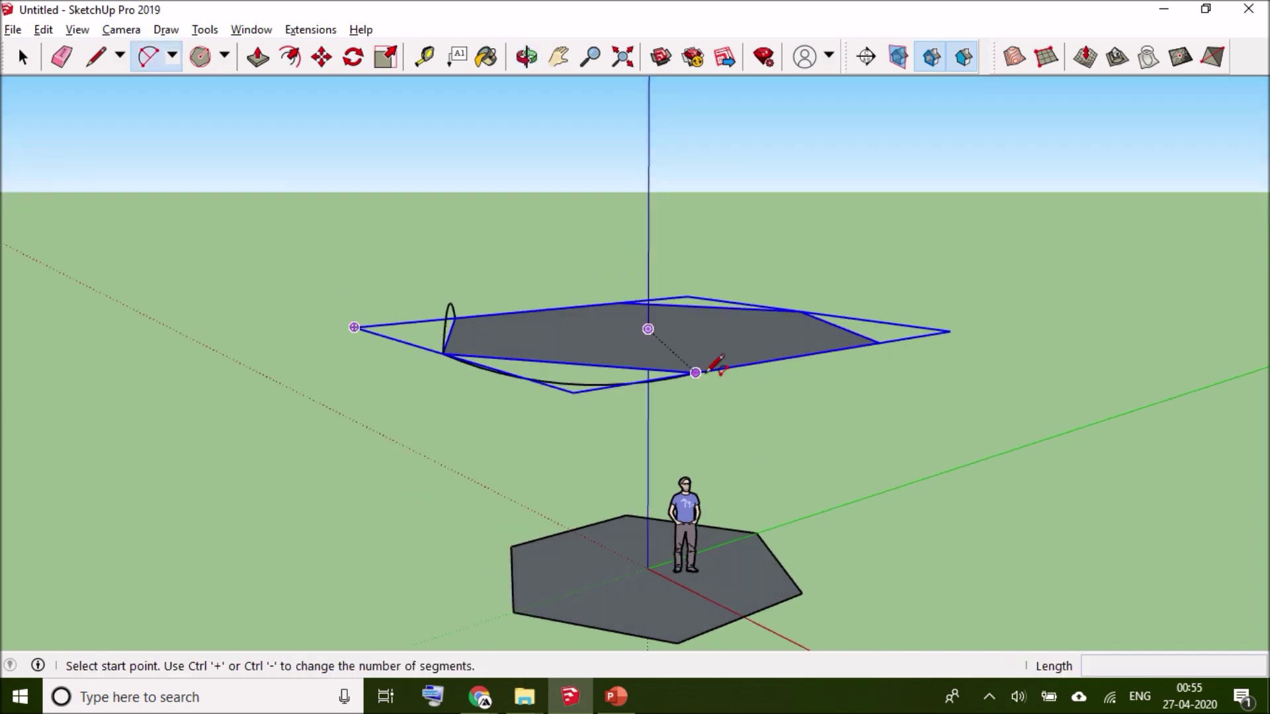
{"action": "left_click", "coordinate": [695, 372]}
{"action": "left_click", "coordinate": [879, 342]}
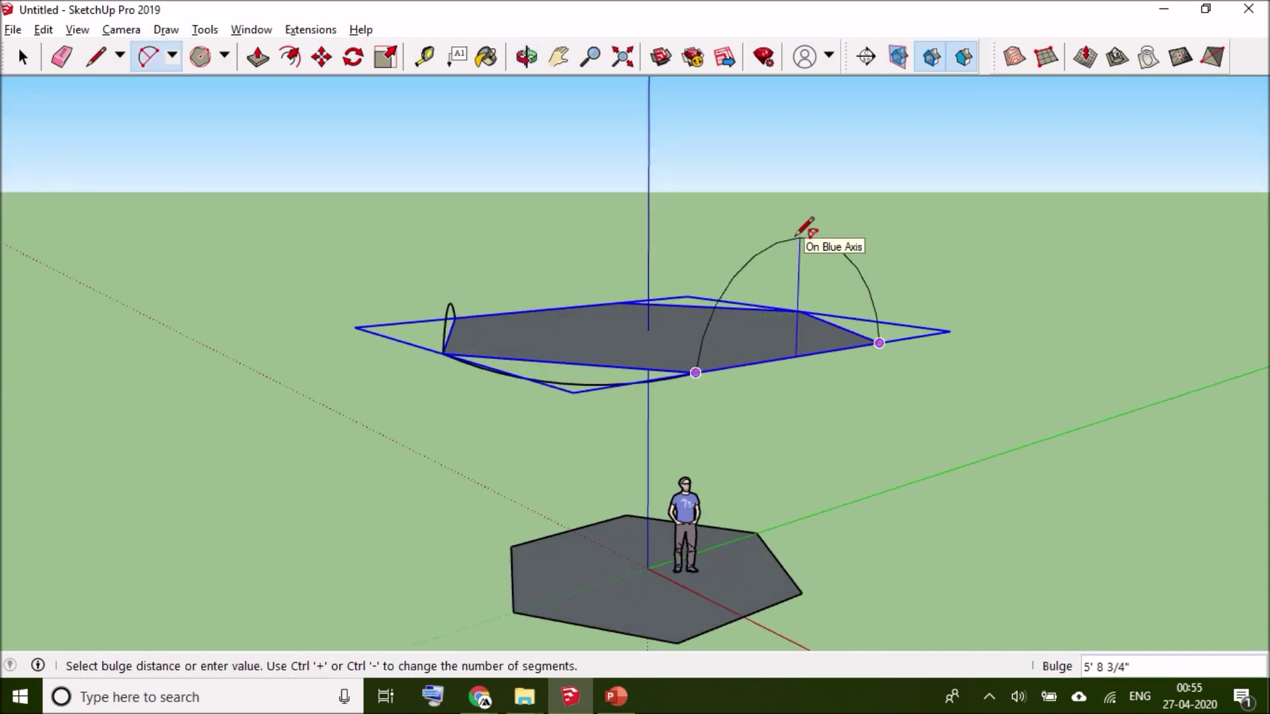
{"action": "type", "text": ".7m"}
{"action": "key", "text": "Return"}
Draw a downward-bulging arc on the open hexagon edge on the other side of the first upward arc
{"action": "middle_click_drag", "start_coordinate": [818, 218], "coordinate": [629, 411]}
{"action": "left_click", "coordinate": [626, 452]}
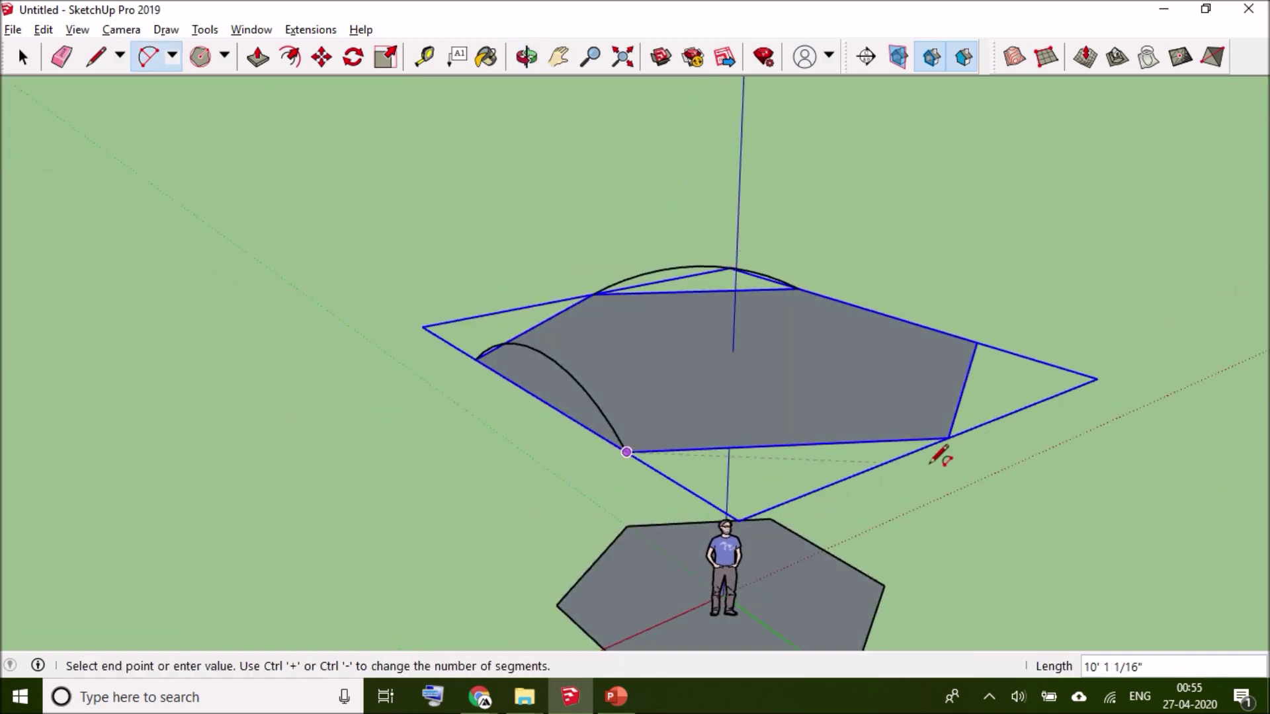
{"action": "left_click", "coordinate": [949, 437]}
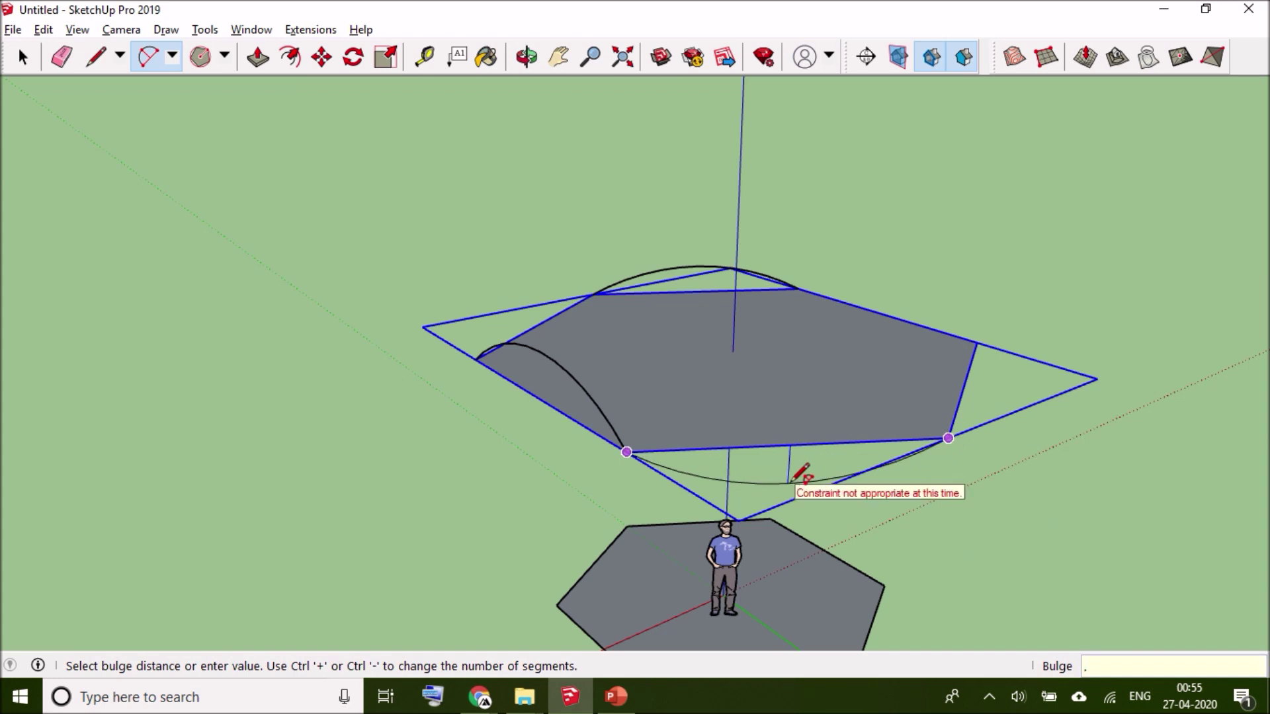
{"action": "key", "text": "Return"}
Draw an upward arc along the blue axis on the fifth hexagon edge with a 1m bulge
{"action": "left_click", "coordinate": [948, 438]}
{"action": "left_click", "coordinate": [977, 341]}
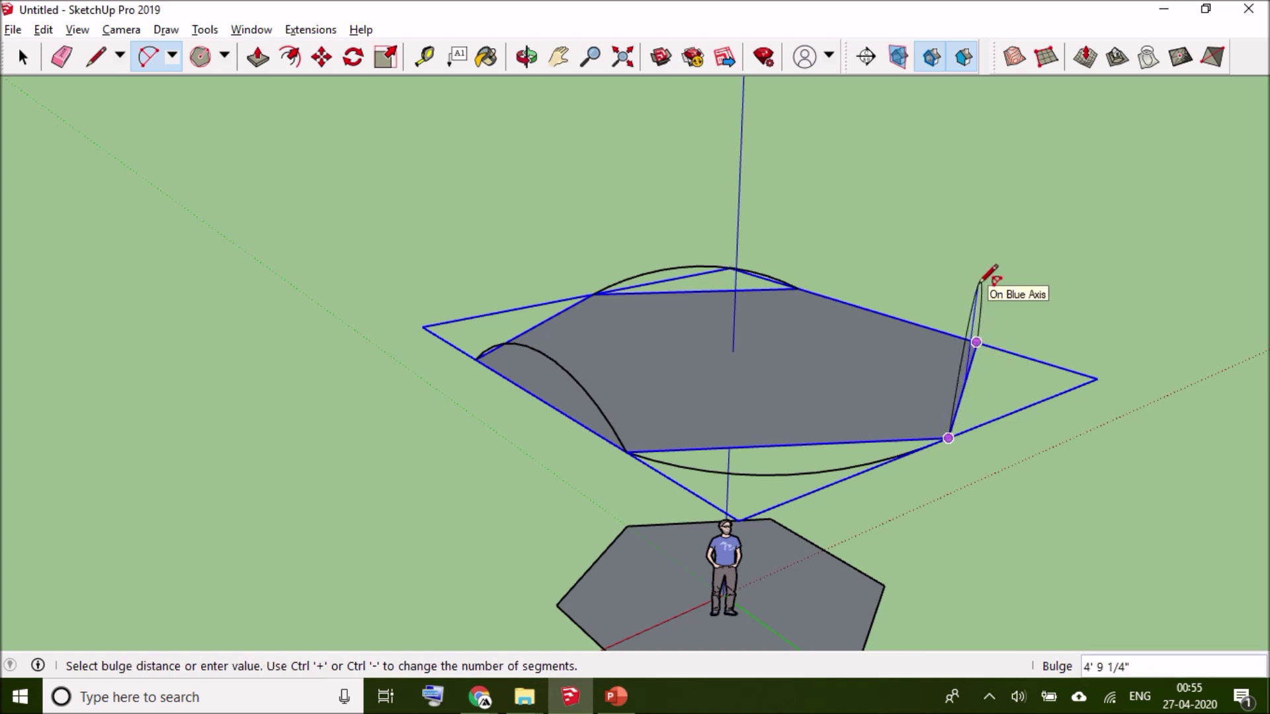
{"action": "left_click", "coordinate": [980, 283]}
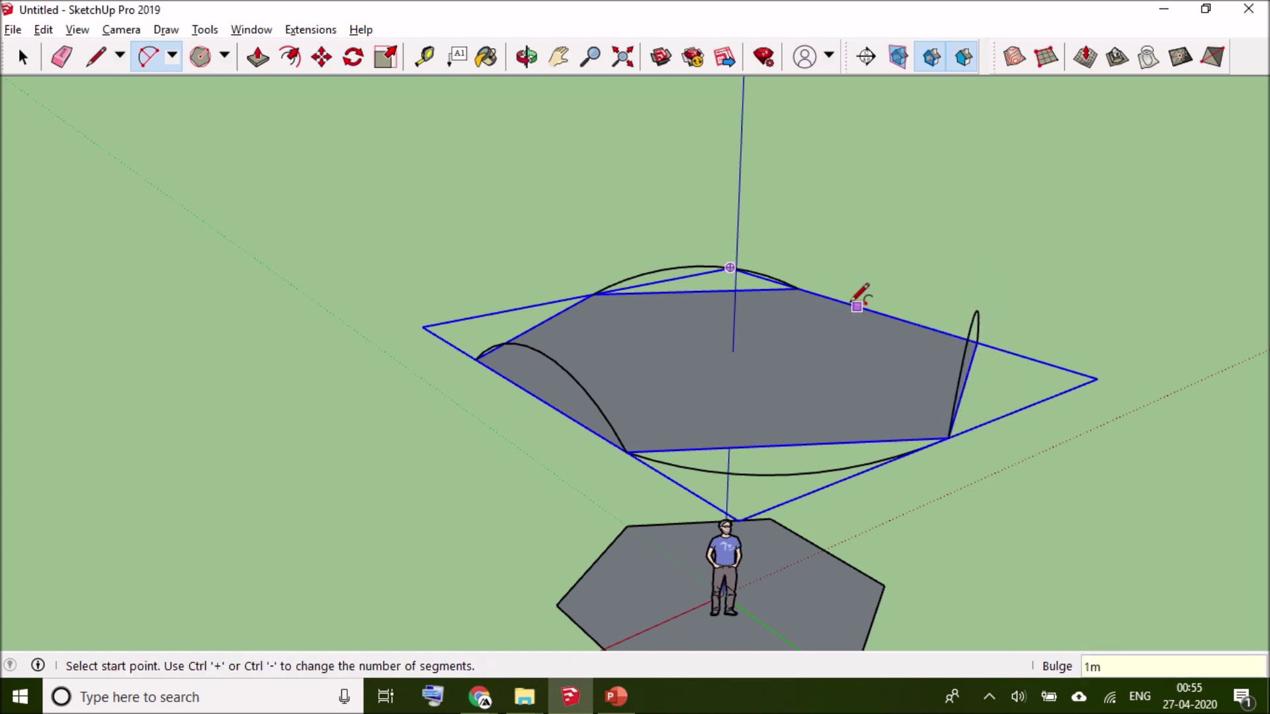
Close the ring with a downward arc on the last hexagon edge, using a 0.5 m bulge
{"action": "left_click", "coordinate": [799, 289]}
{"action": "middle_click_drag", "start_coordinate": [944, 346], "coordinate": [896, 402]}
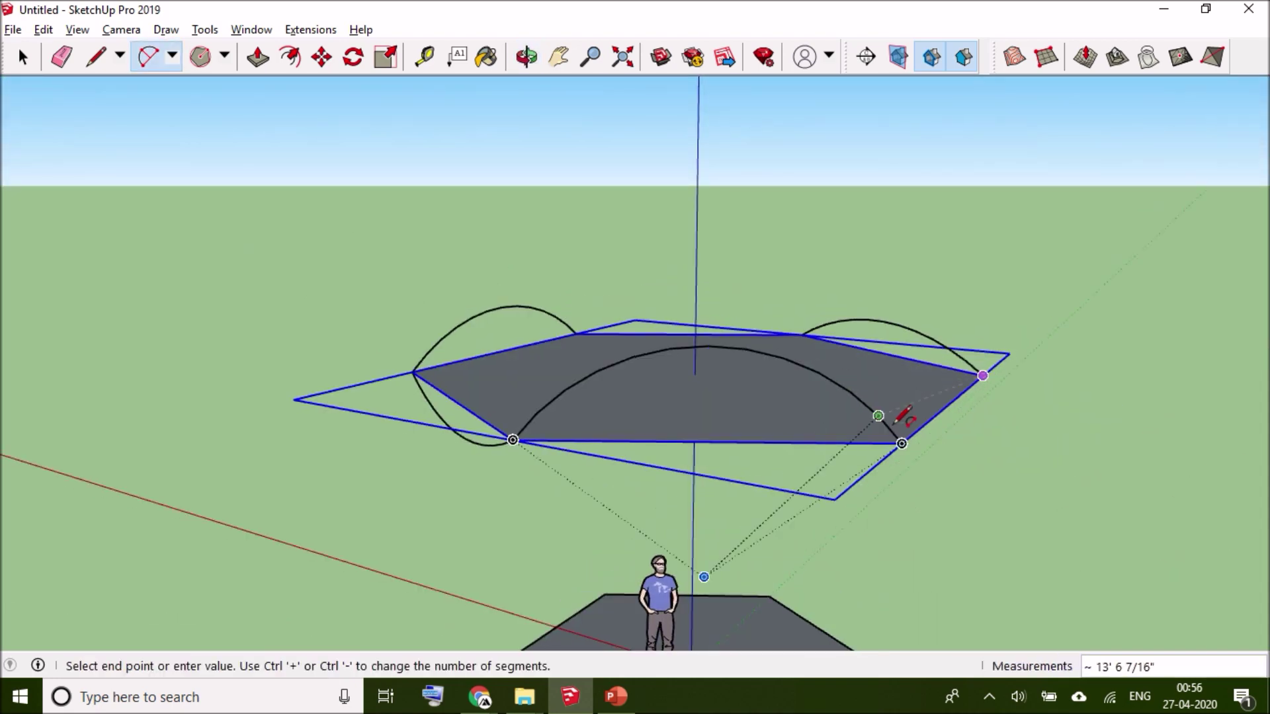
{"action": "left_click", "coordinate": [903, 444]}
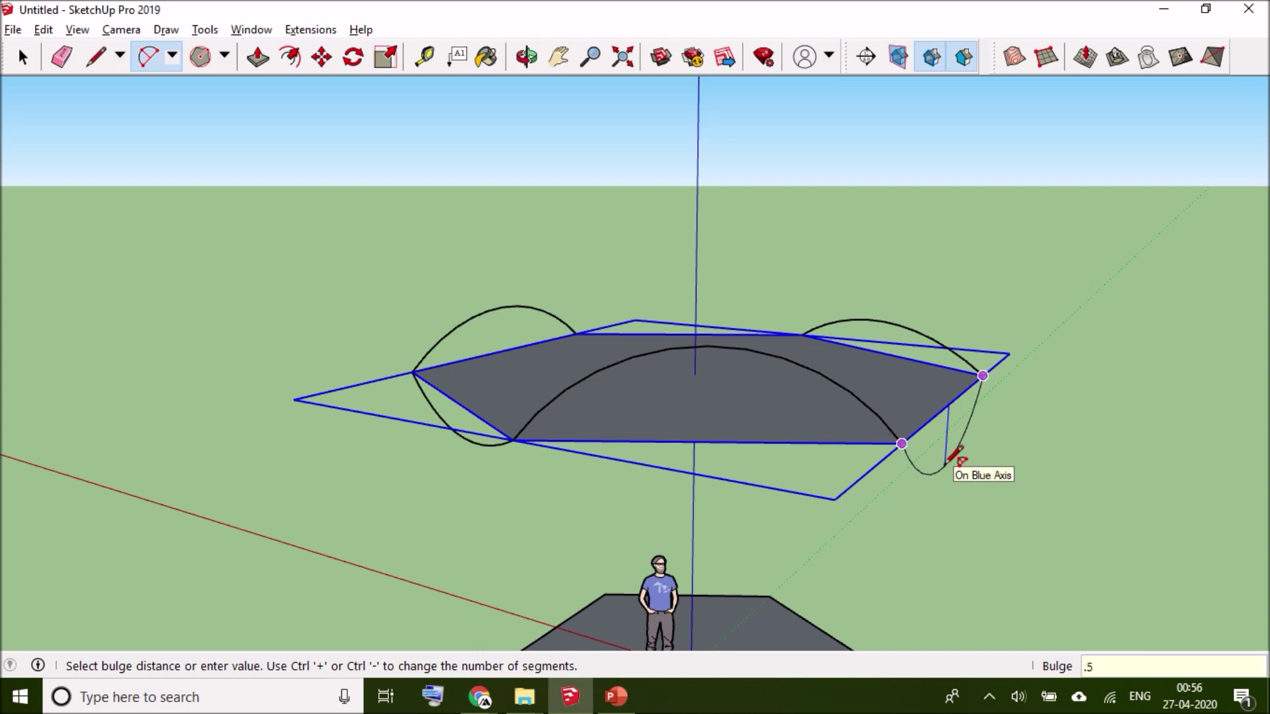
{"action": "key", "text": "space"}
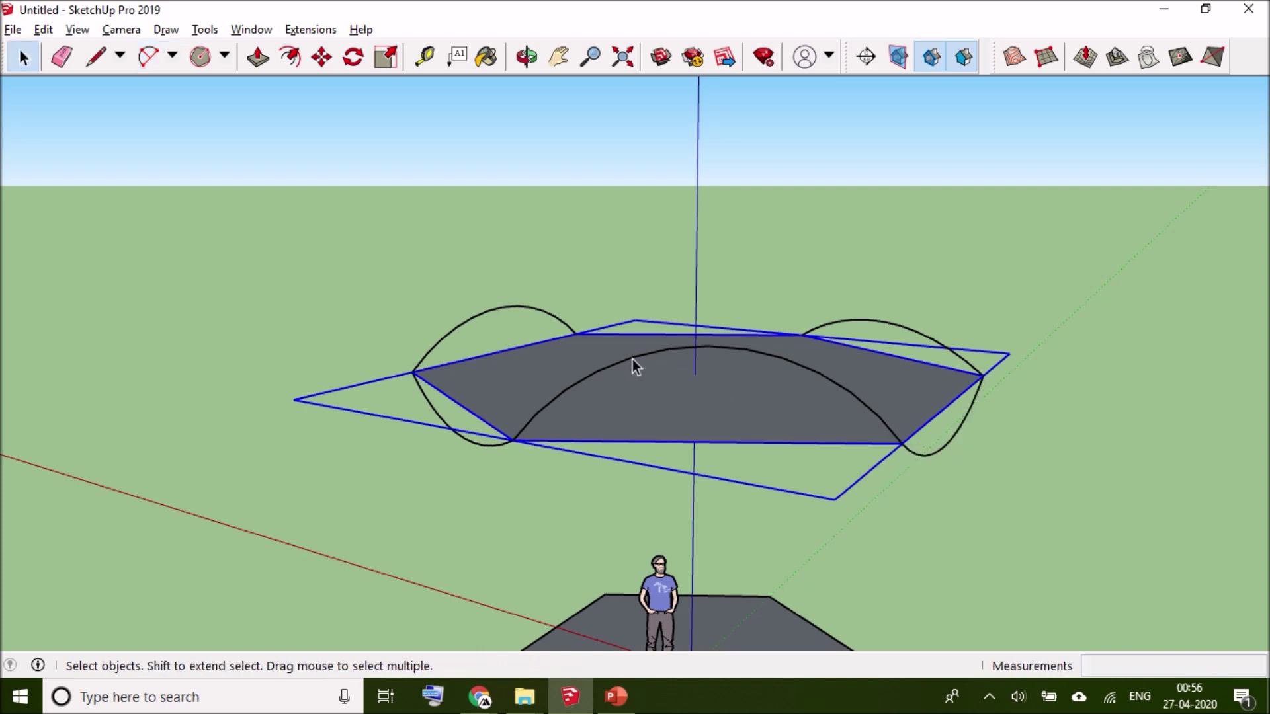
Delete the raised hexagon and its surrounding guide lines, keeping the six arcs
{"action": "scroll", "coordinate": [632, 364], "scroll_direction": "down", "scroll_amount": 3}
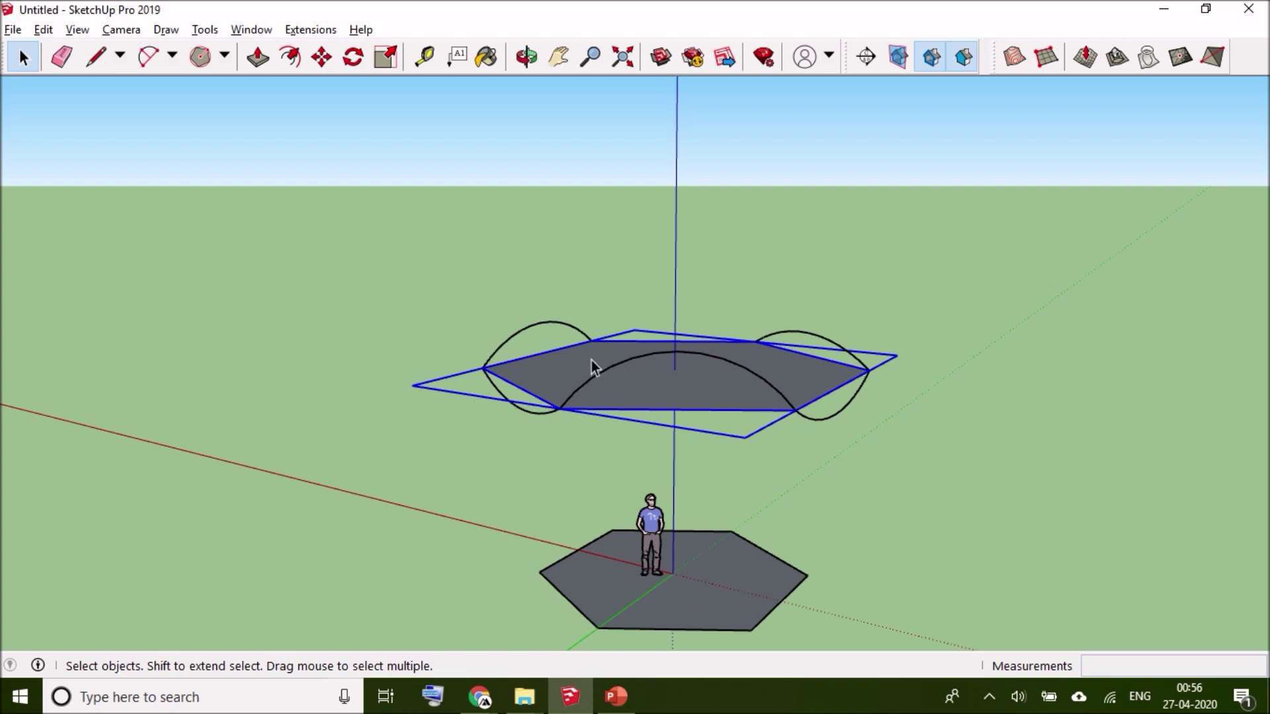
{"action": "key", "text": "Delete"}
Select all six arcs and generate a canopy surface from them with From Contours
{"action": "left_click_drag", "start_coordinate": [386, 244], "coordinate": [961, 455]}
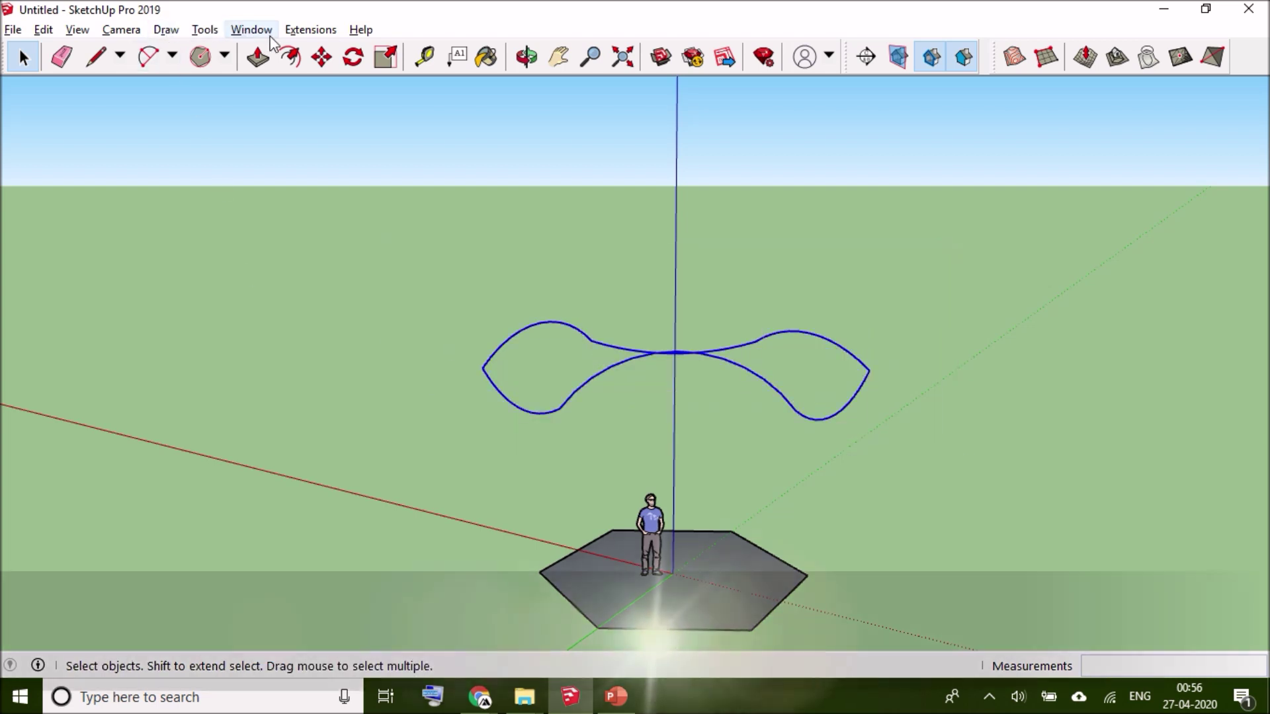
{"action": "left_click", "coordinate": [1015, 62]}
{"action": "middle_click_drag", "start_coordinate": [737, 289], "coordinate": [470, 340]}
Open the surface group, select its face and turn on Hidden Geometry
{"action": "left_click", "coordinate": [563, 357]}
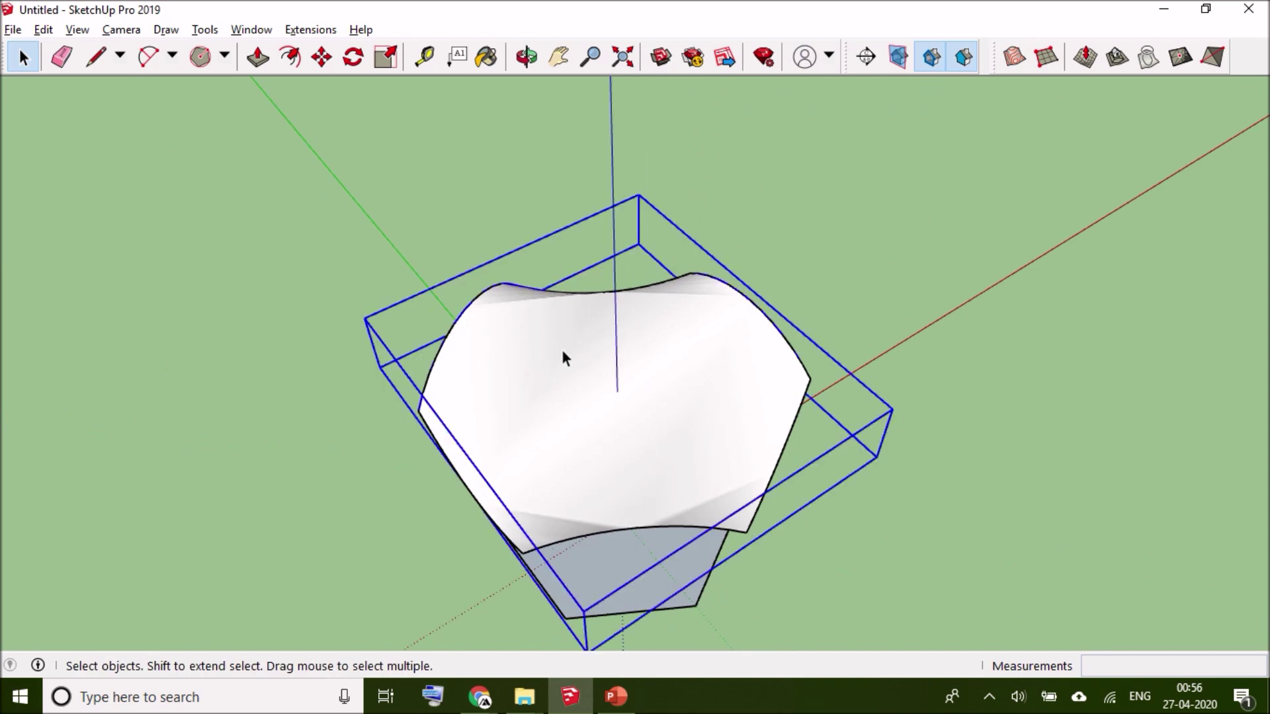
{"action": "double_click", "coordinate": [563, 350]}
{"action": "left_click", "coordinate": [551, 338]}
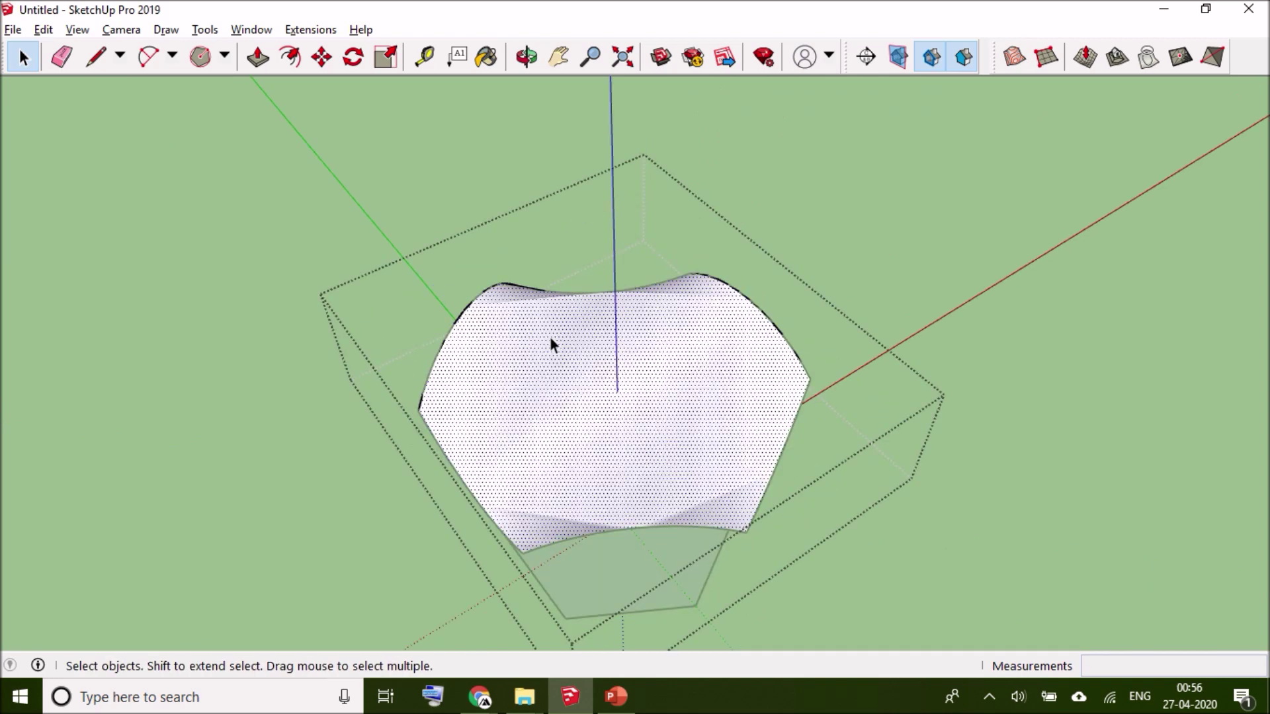
{"action": "left_click", "coordinate": [78, 29]}
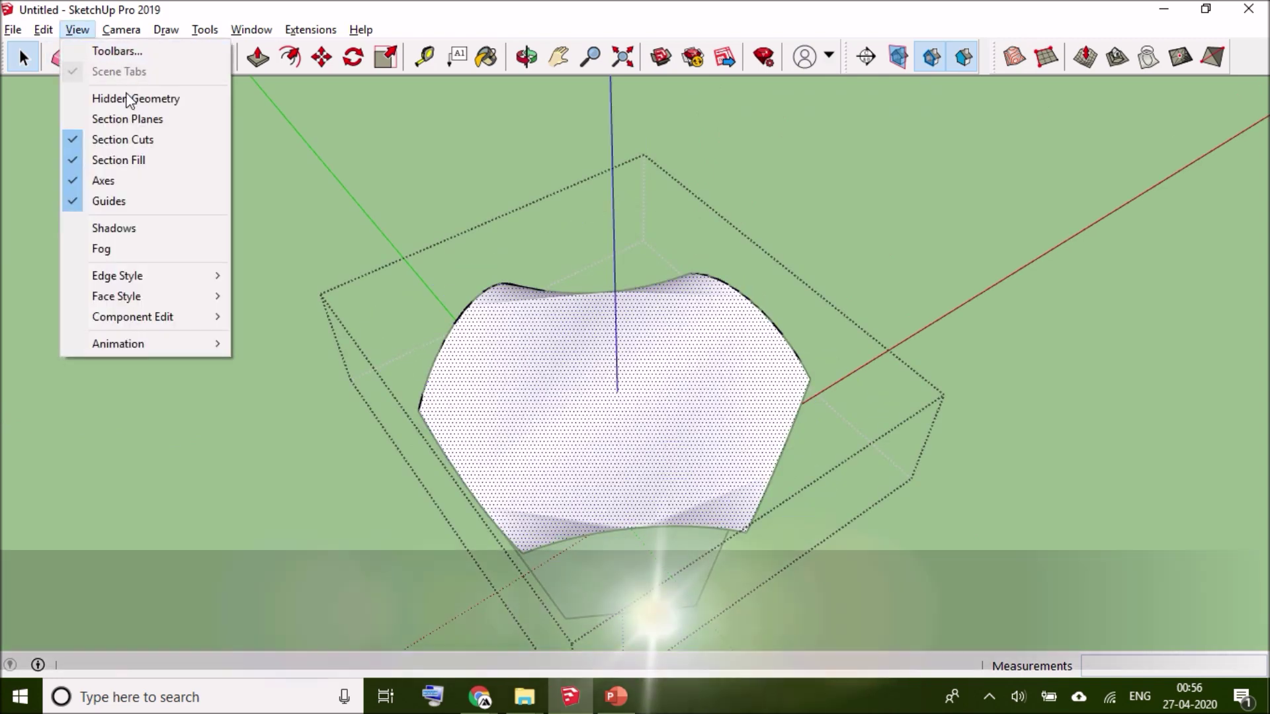
{"action": "left_click", "coordinate": [125, 97]}
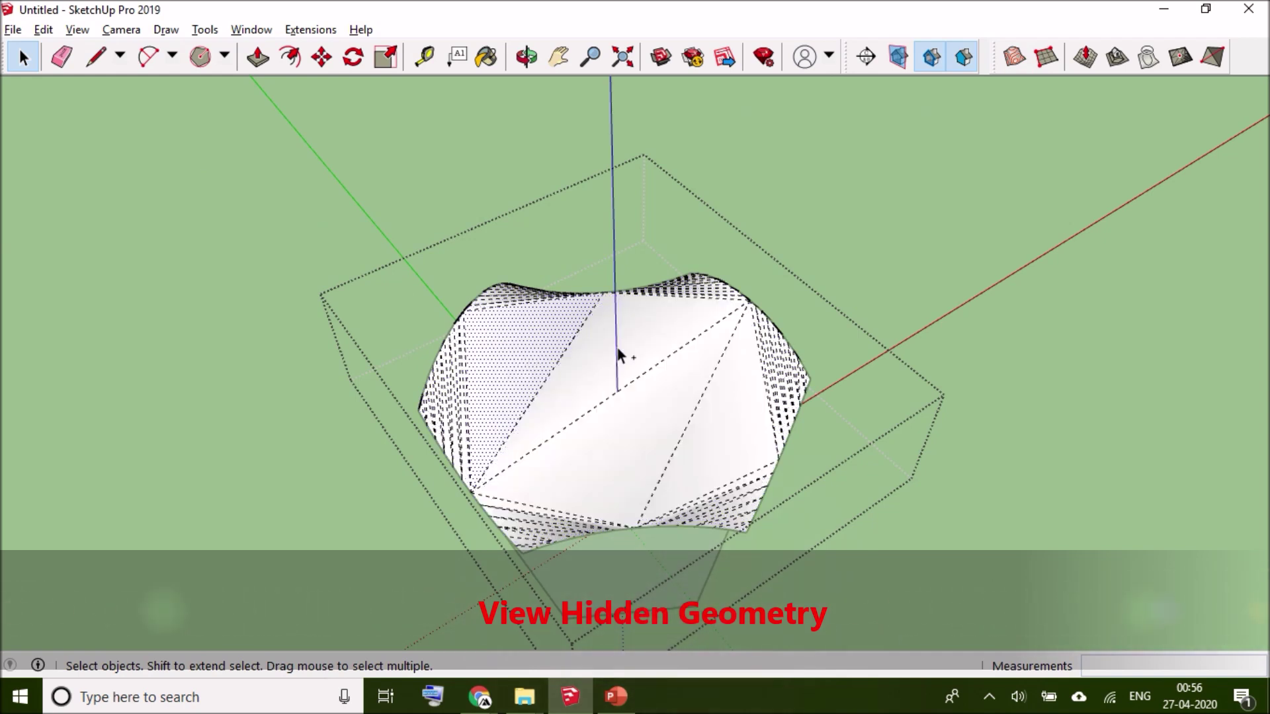
Subdivide the surface's large central triangles twice with Add Detail and leave the group
{"action": "left_click", "coordinate": [1188, 60]}
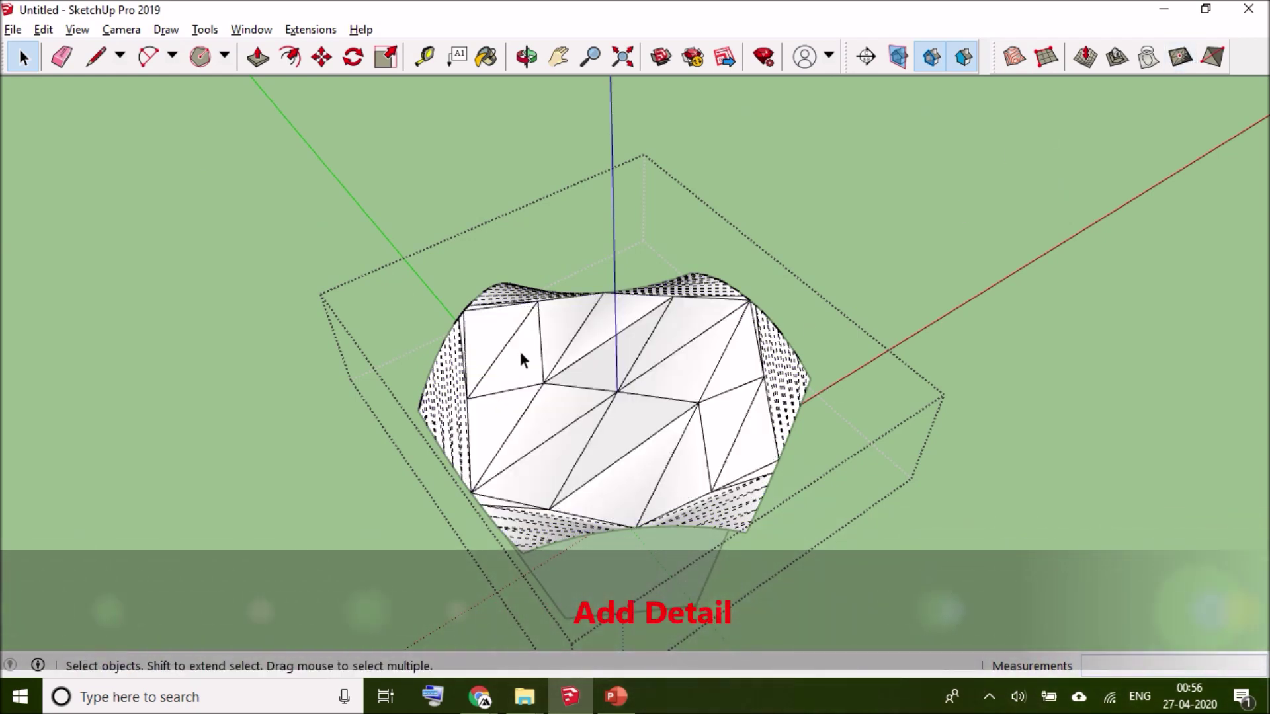
{"action": "middle_click_drag", "start_coordinate": [602, 354], "coordinate": [669, 356]}
{"action": "left_click_drag", "start_coordinate": [676, 334], "coordinate": [498, 422]}
{"action": "left_click_drag", "start_coordinate": [674, 457], "coordinate": [667, 463], "text": "ctrl"}
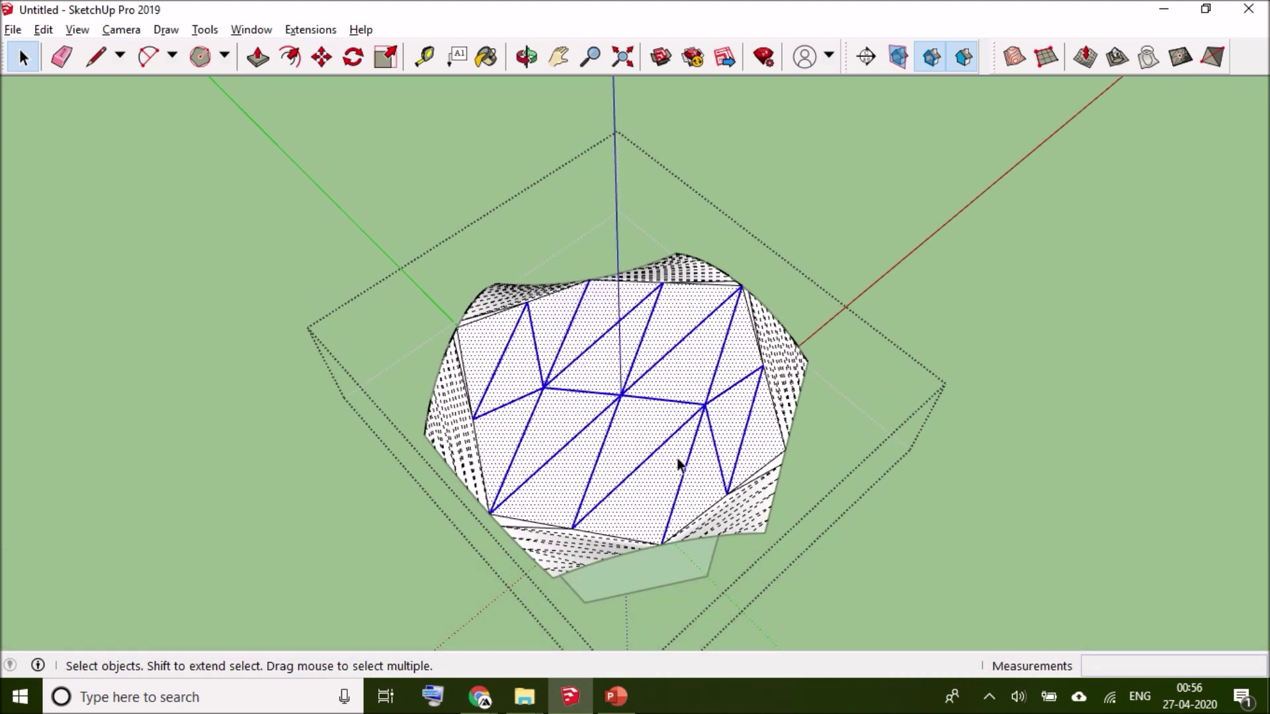
{"action": "left_click", "coordinate": [1181, 59]}
{"action": "left_click", "coordinate": [882, 200]}
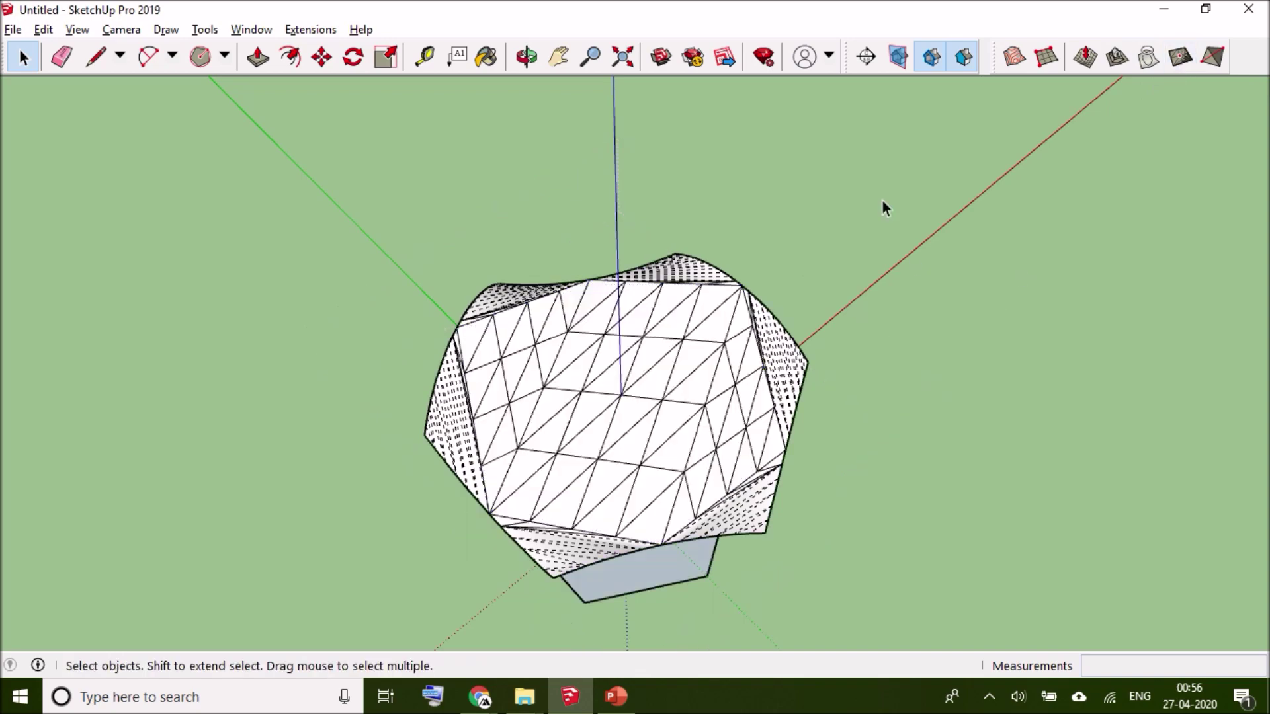
Examine the subdivided canopy surface and its triangulation from several sides
{"action": "scroll", "coordinate": [476, 445], "scroll_direction": "up", "scroll_amount": 5}
{"action": "middle_click_drag", "start_coordinate": [476, 445], "coordinate": [660, 260]}
{"action": "scroll", "coordinate": [664, 262], "scroll_direction": "down", "scroll_amount": 6}
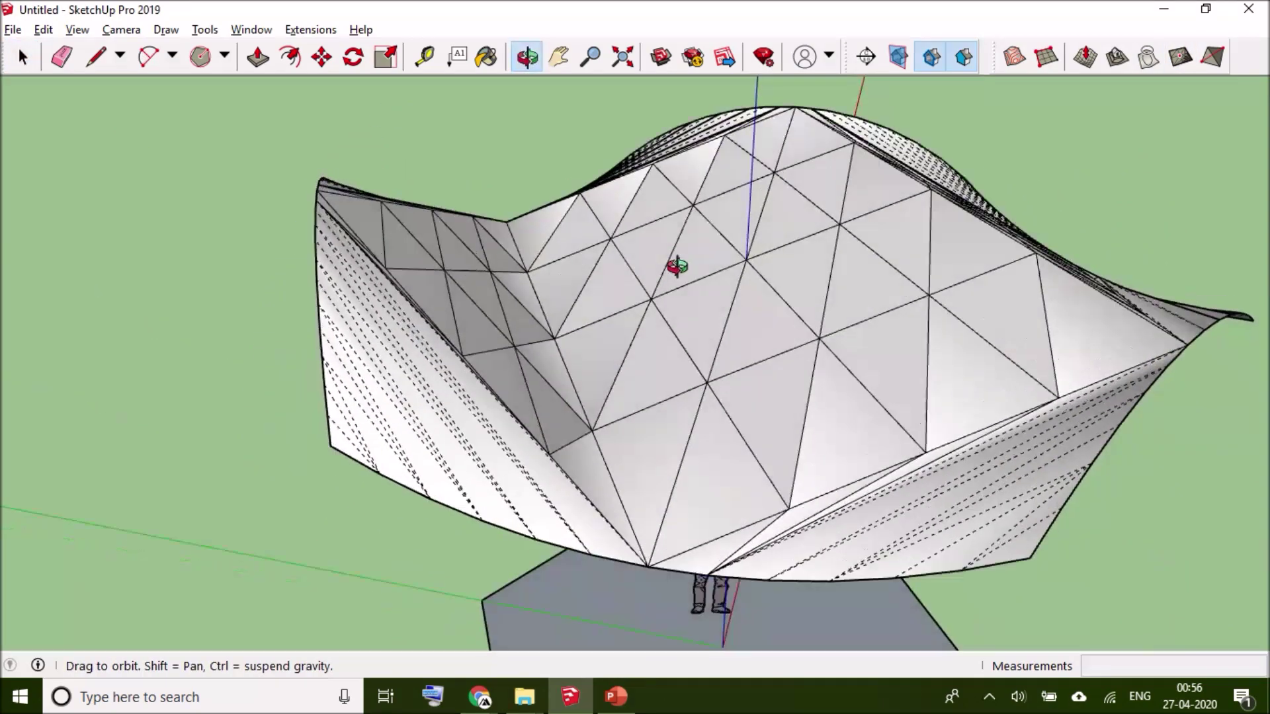
{"action": "middle_click_drag", "start_coordinate": [592, 306], "coordinate": [374, 235]}
{"action": "middle_click_drag", "start_coordinate": [599, 341], "coordinate": [215, 442]}
{"action": "middle_click_drag", "start_coordinate": [541, 402], "coordinate": [187, 272]}
{"action": "middle_click_drag", "start_coordinate": [788, 351], "coordinate": [589, 452]}
Undo the added detail and the generated surface back to the six bare arcs
{"action": "double_click", "coordinate": [590, 451]}
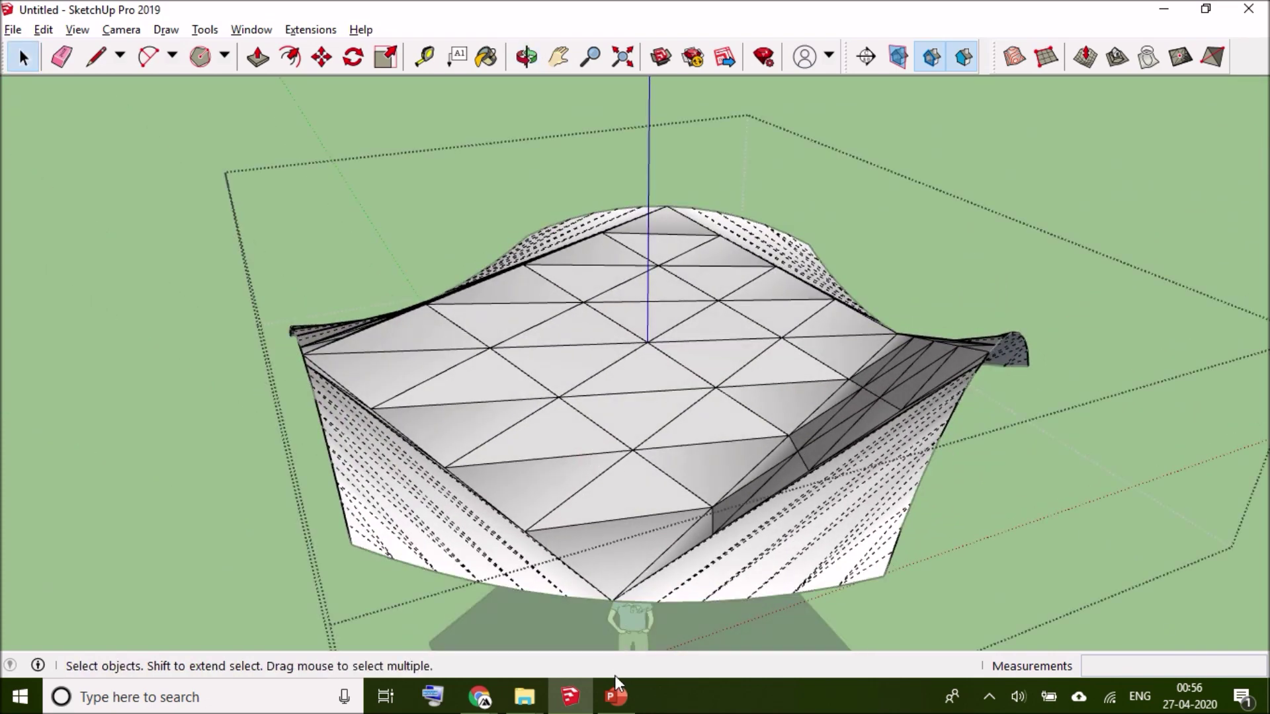
{"action": "middle_click_drag", "start_coordinate": [601, 477], "coordinate": [736, 502]}
{"action": "middle_click_drag", "start_coordinate": [793, 368], "coordinate": [768, 332]}
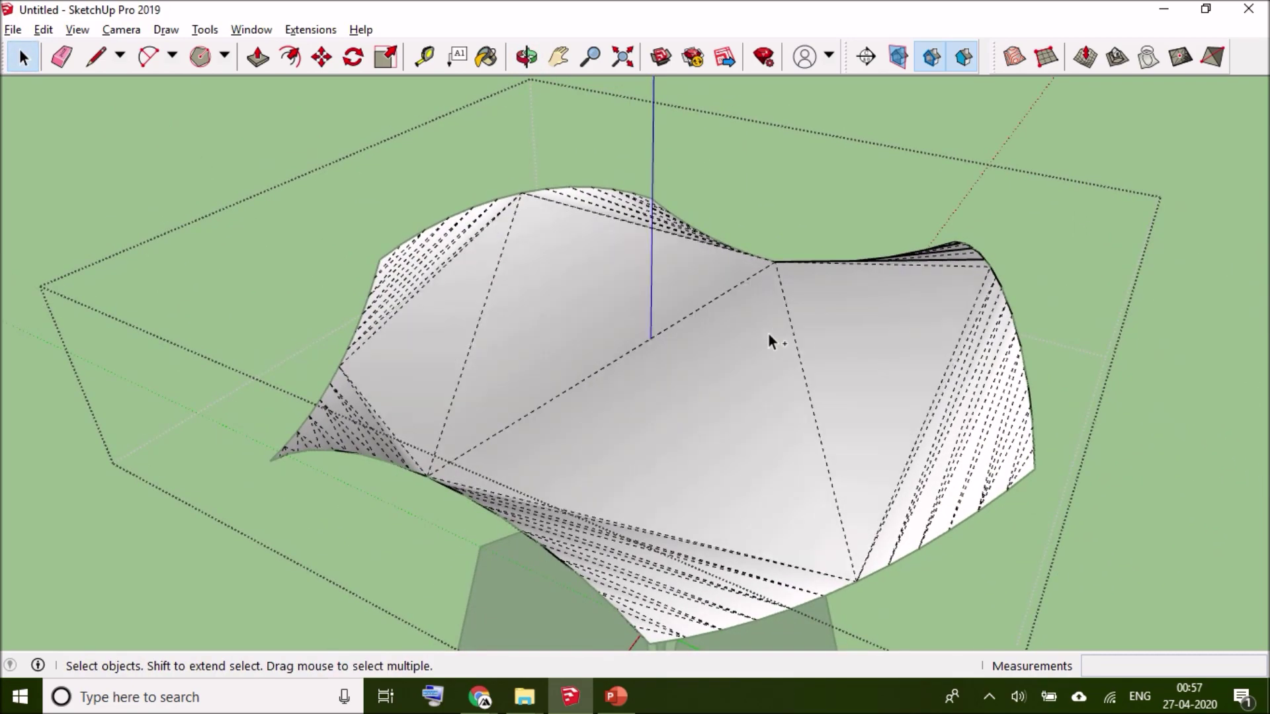
{"action": "mouse_move", "coordinate": [768, 335]}
{"action": "middle_mouse_down"}
{"action": "mouse_move", "coordinate": [726, 232]}
{"action": "mouse_move", "coordinate": [1006, 130]}
{"action": "mouse_move", "coordinate": [907, 176]}
{"action": "mouse_move", "coordinate": [692, 179]}
{"action": "mouse_move", "coordinate": [614, 197]}
{"action": "mouse_move", "coordinate": [586, 221]}
{"action": "mouse_move", "coordinate": [618, 245]}
{"action": "mouse_move", "coordinate": [842, 211]}
{"action": "mouse_move", "coordinate": [913, 162]}
{"action": "mouse_move", "coordinate": [1015, 150]}
{"action": "mouse_move", "coordinate": [1045, 210]}
{"action": "middle_mouse_up"}
{"action": "key", "text": "ctrl+z"}
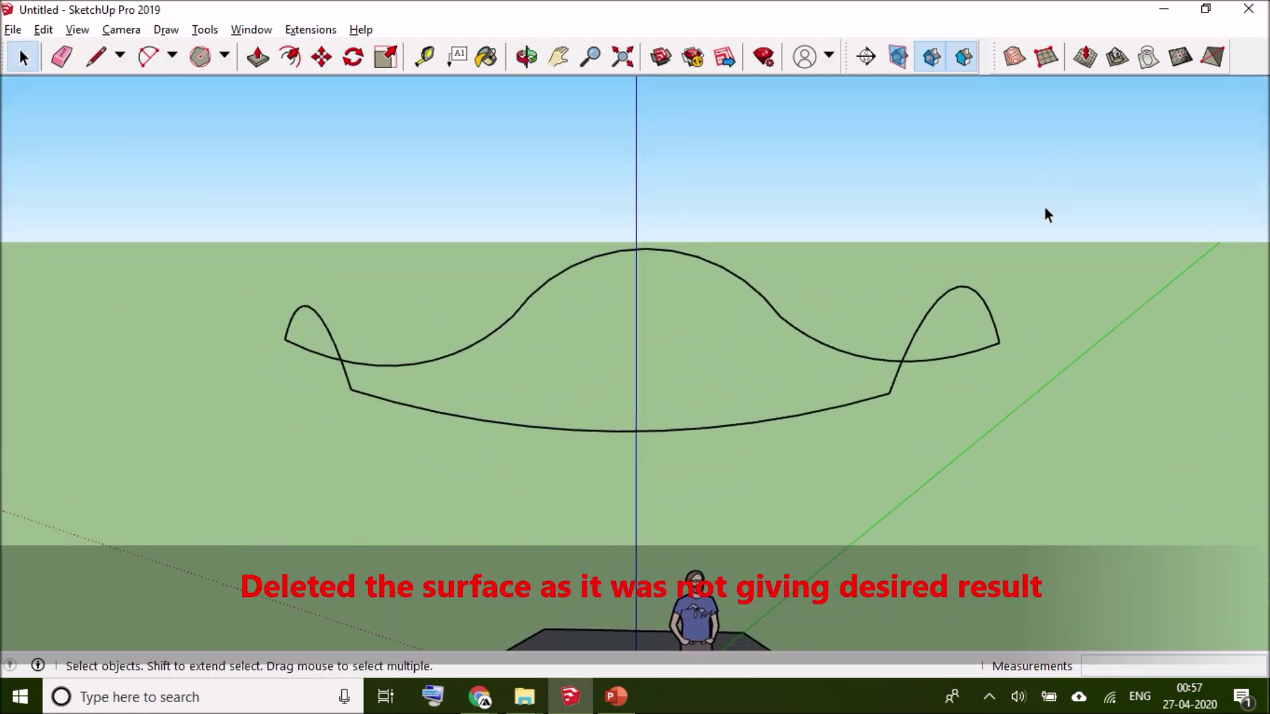
Scale the upward arc nearest the positive green axis down in height with the Scale tool
{"action": "key", "text": "s"}
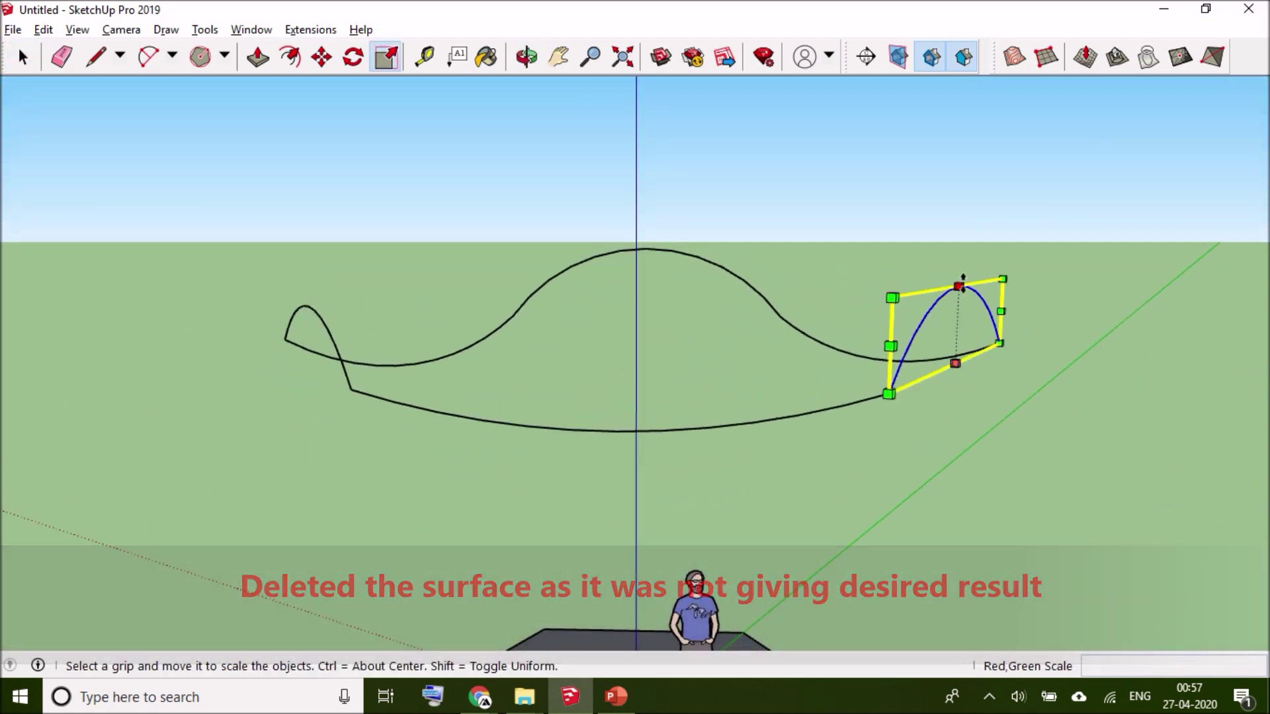
{"action": "left_click_drag", "start_coordinate": [963, 280], "coordinate": [961, 307]}
{"action": "key", "text": "space"}
Scale the far upward arc vertically along the blue axis to about 1.17
{"action": "middle_click_drag", "start_coordinate": [831, 295], "coordinate": [776, 227]}
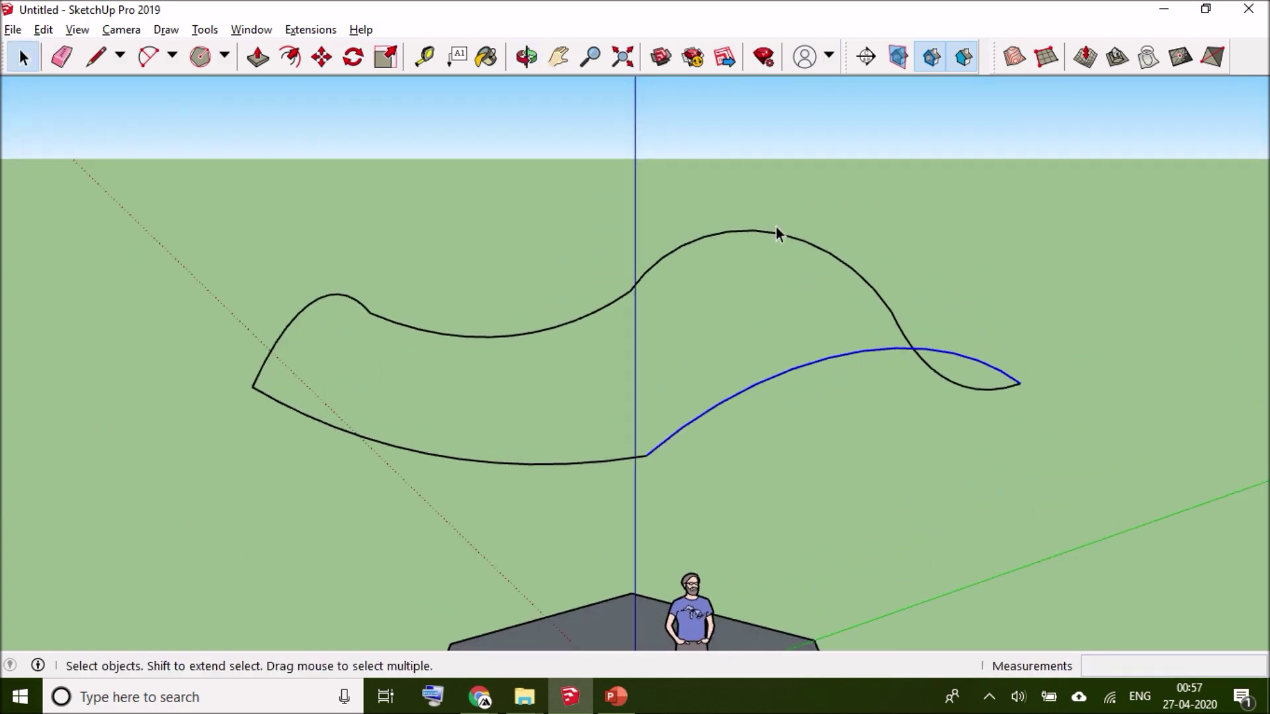
{"action": "key", "text": "s"}
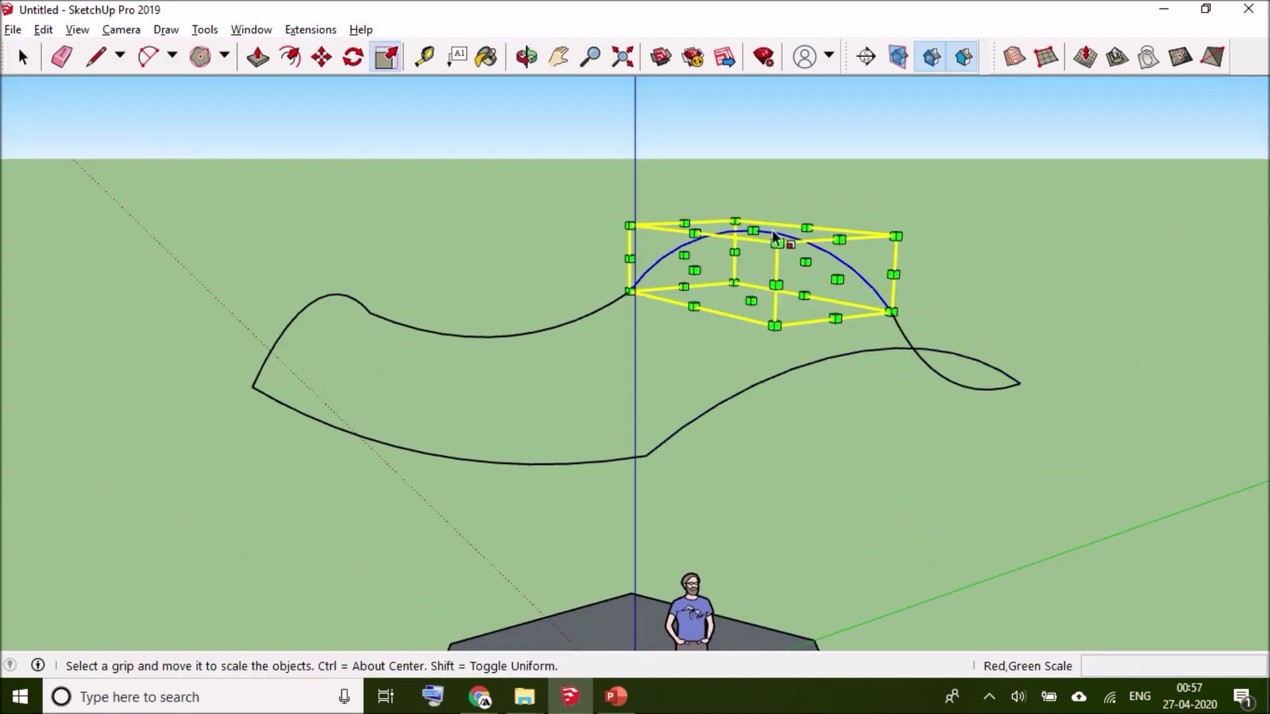
{"action": "left_click_drag", "start_coordinate": [754, 226], "coordinate": [756, 218]}
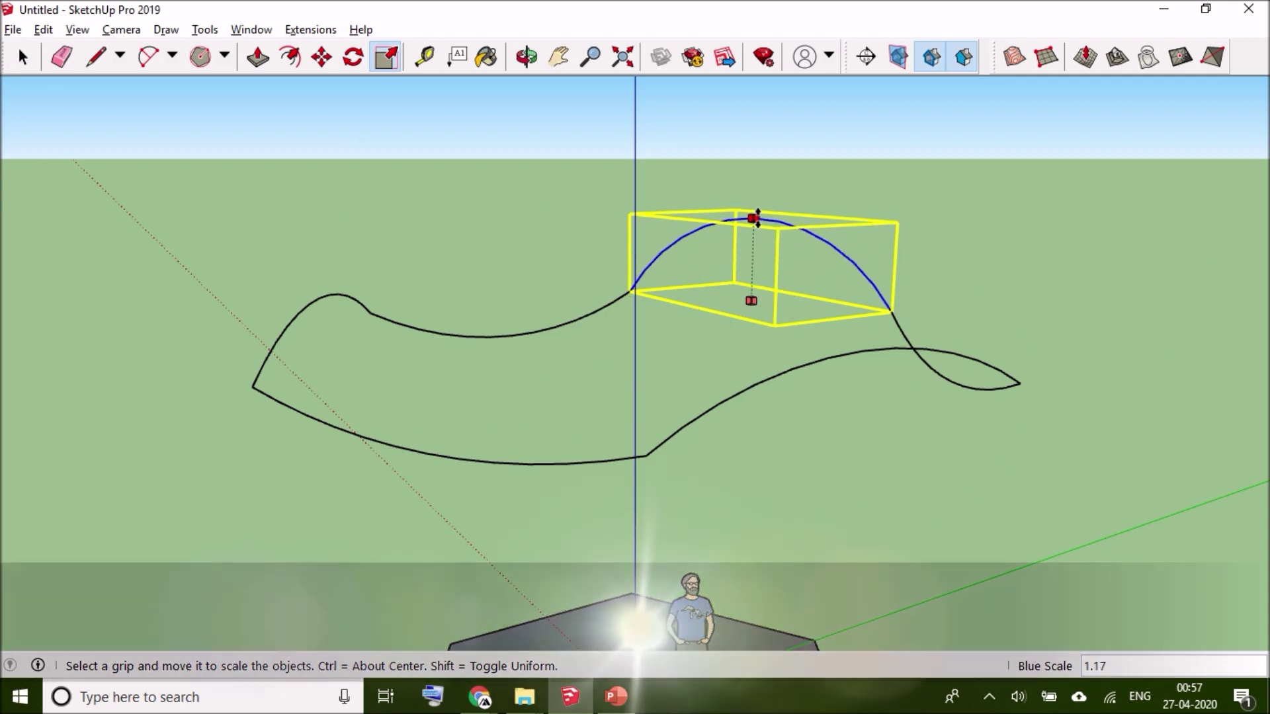
{"action": "key", "text": "space"}
Try generating a From Contours surface from all the arcs with the taller far arc, and undo it
{"action": "left_click", "coordinate": [856, 168]}
{"action": "scroll", "coordinate": [885, 178], "scroll_direction": "down", "scroll_amount": 2}
{"action": "left_click_drag", "start_coordinate": [1049, 179], "coordinate": [275, 447]}
{"action": "left_click", "coordinate": [1014, 64]}
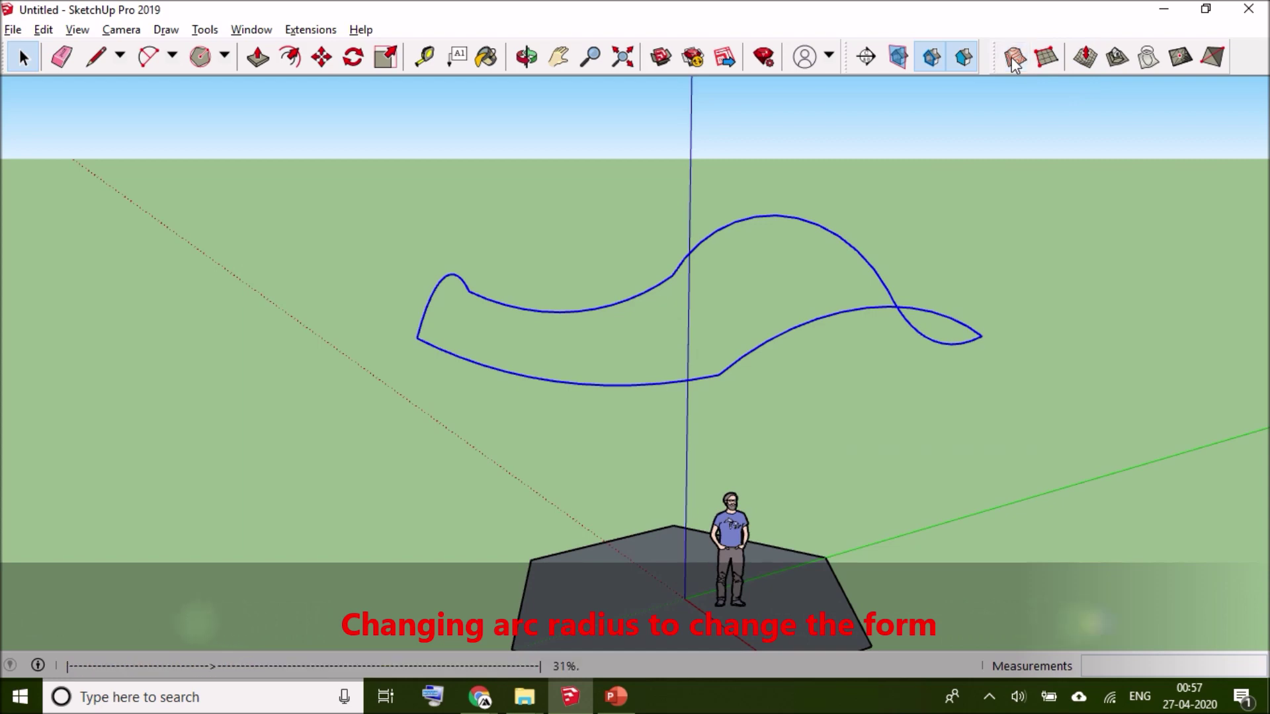
{"action": "middle_click_drag", "start_coordinate": [773, 316], "coordinate": [871, 260]}
{"action": "key", "text": "ctrl+z"}
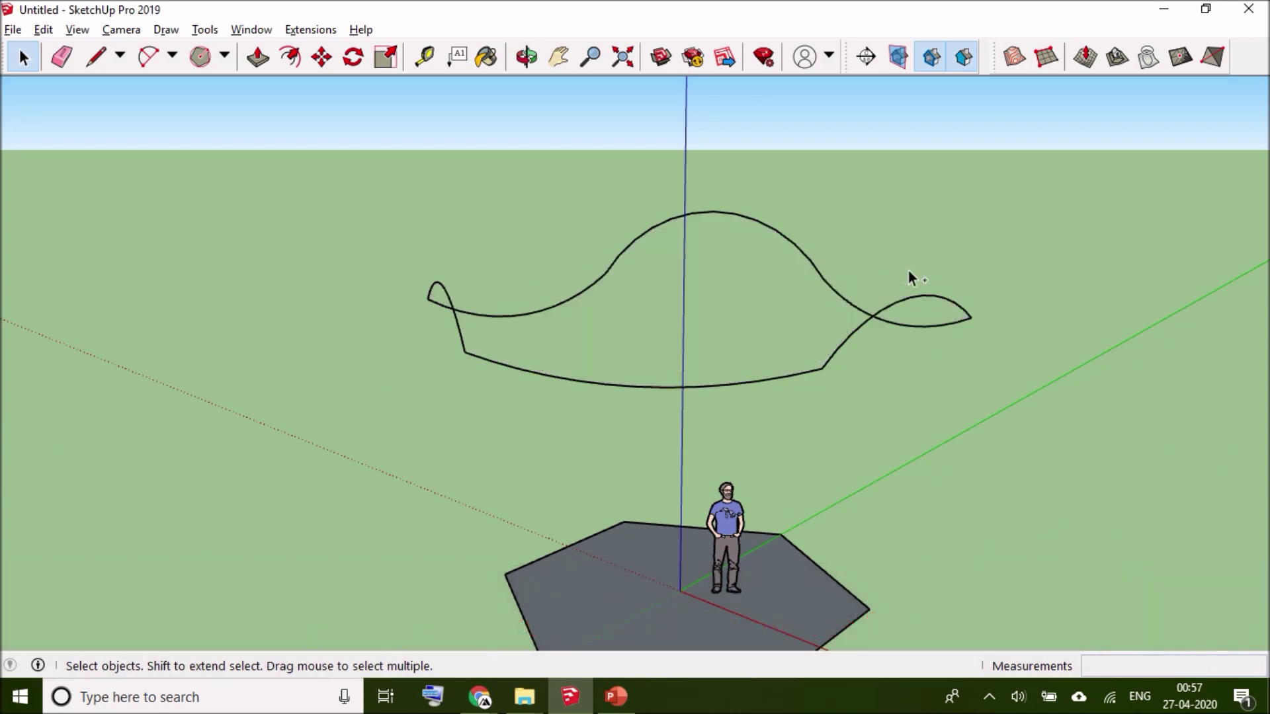
Scale the tall far arc down in height along the blue axis
{"action": "left_click_drag", "start_coordinate": [700, 181], "coordinate": [756, 236]}
{"action": "key", "text": "s"}
{"action": "left_click_drag", "start_coordinate": [713, 210], "coordinate": [716, 239]}
{"action": "key", "text": "space"}
Flatten the upward arc on the positive green axis side further by scaling it down in height
{"action": "middle_click_drag", "start_coordinate": [827, 294], "coordinate": [721, 327]}
{"action": "key", "text": "s"}
{"action": "left_click_drag", "start_coordinate": [791, 292], "coordinate": [791, 310]}
{"action": "key", "text": "space"}
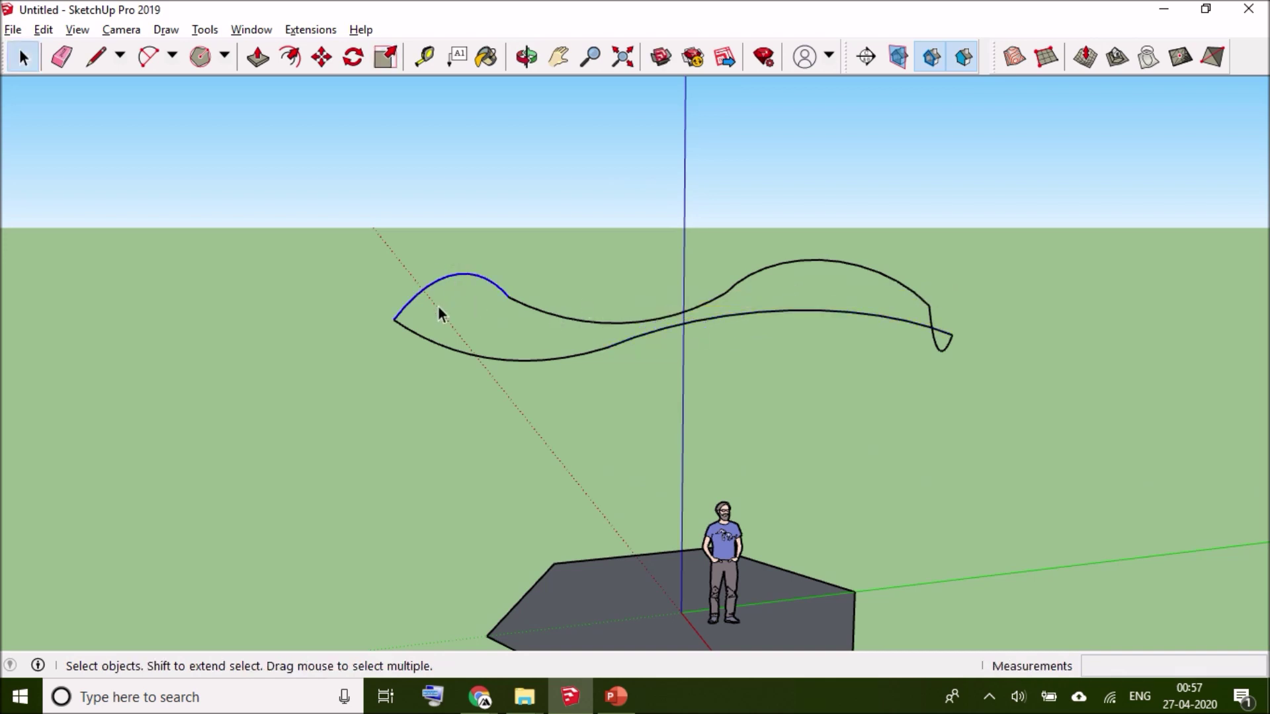
Scale the remaining upward arc down in height so it is flatter
{"action": "key", "text": "s"}
{"action": "left_click_drag", "start_coordinate": [459, 271], "coordinate": [458, 286]}
{"action": "key", "text": "space"}
Try generating a From Contours surface from the flattened arcs, inspect it from several sides, and undo it
{"action": "middle_click_drag", "start_coordinate": [530, 216], "coordinate": [1162, 147]}
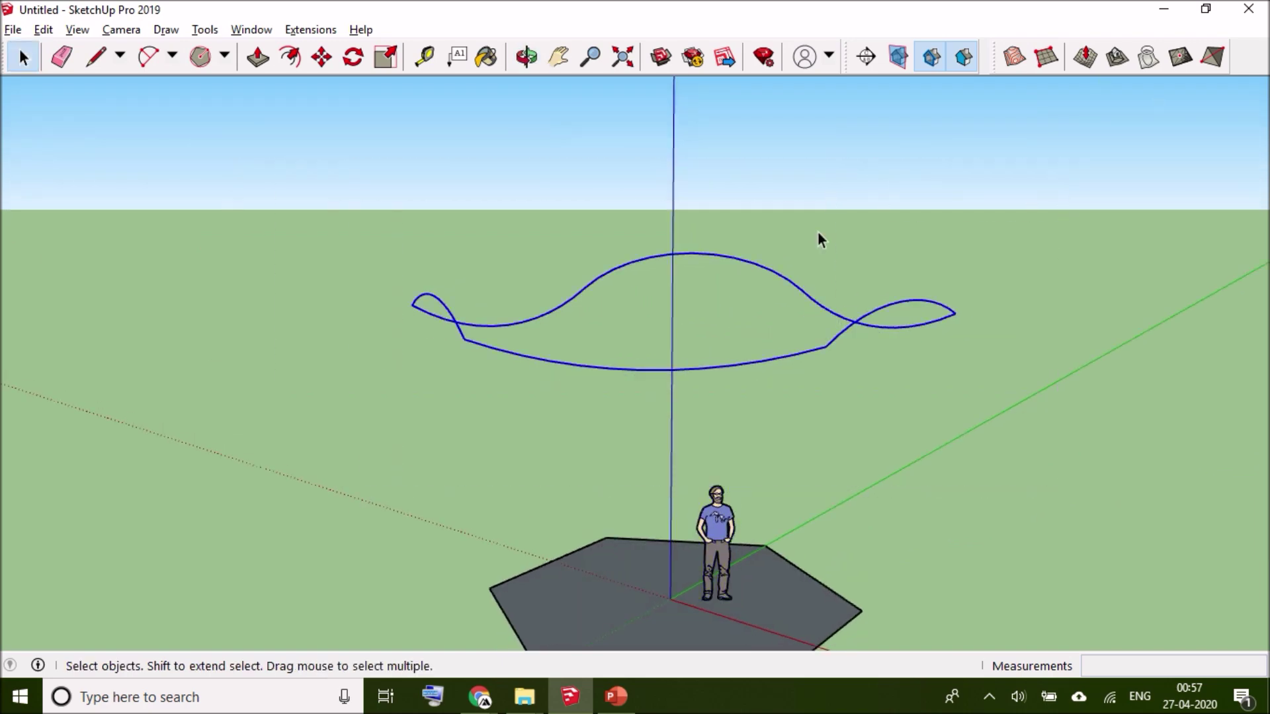
{"action": "left_click", "coordinate": [1013, 56]}
{"action": "middle_click_drag", "start_coordinate": [582, 311], "coordinate": [564, 344]}
{"action": "scroll", "coordinate": [685, 342], "scroll_direction": "up", "scroll_amount": 3}
{"action": "middle_click_drag", "start_coordinate": [684, 342], "coordinate": [370, 225]}
{"action": "mouse_move", "coordinate": [732, 412]}
{"action": "middle_mouse_down"}
{"action": "mouse_move", "coordinate": [589, 416]}
{"action": "mouse_move", "coordinate": [414, 499]}
{"action": "mouse_move", "coordinate": [598, 363]}
{"action": "mouse_move", "coordinate": [683, 280]}
{"action": "mouse_move", "coordinate": [695, 363]}
{"action": "mouse_move", "coordinate": [734, 434]}
{"action": "middle_mouse_up"}
{"action": "key", "text": "ctrl+z"}
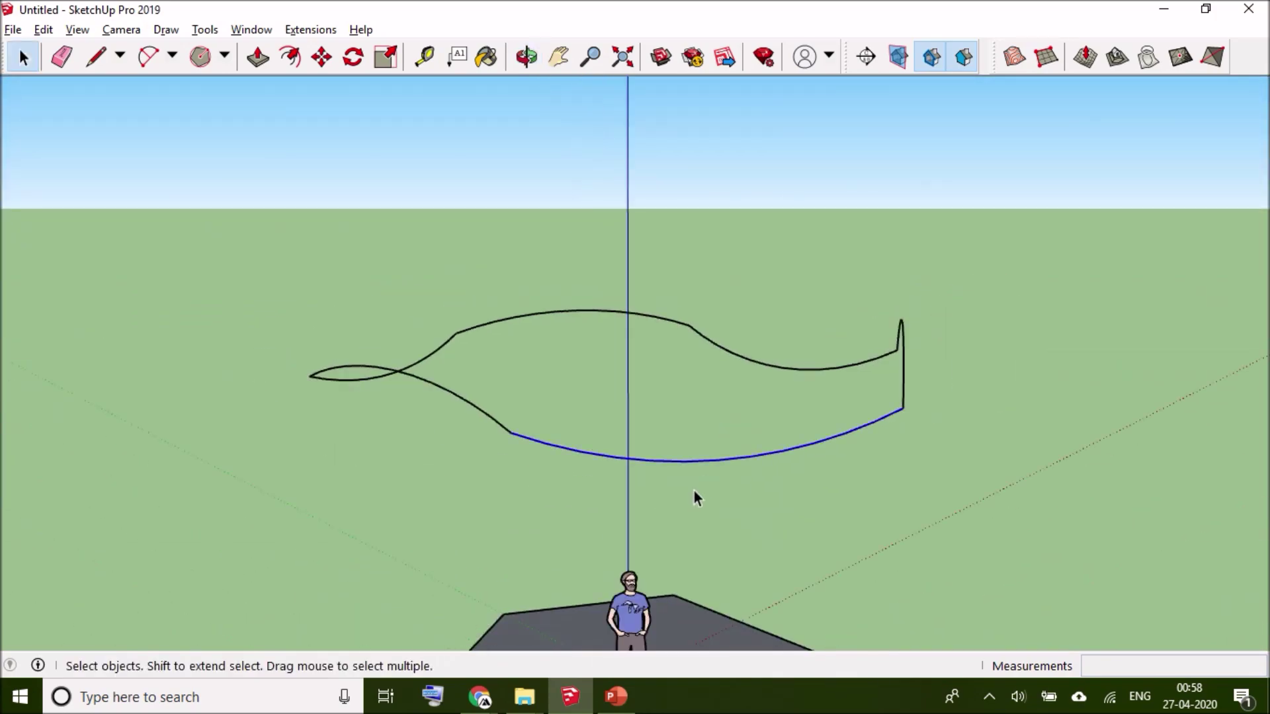
Flatten the near downward arc and the far downward arc on the red-axis side by scaling both down in height
{"action": "key", "text": "s"}
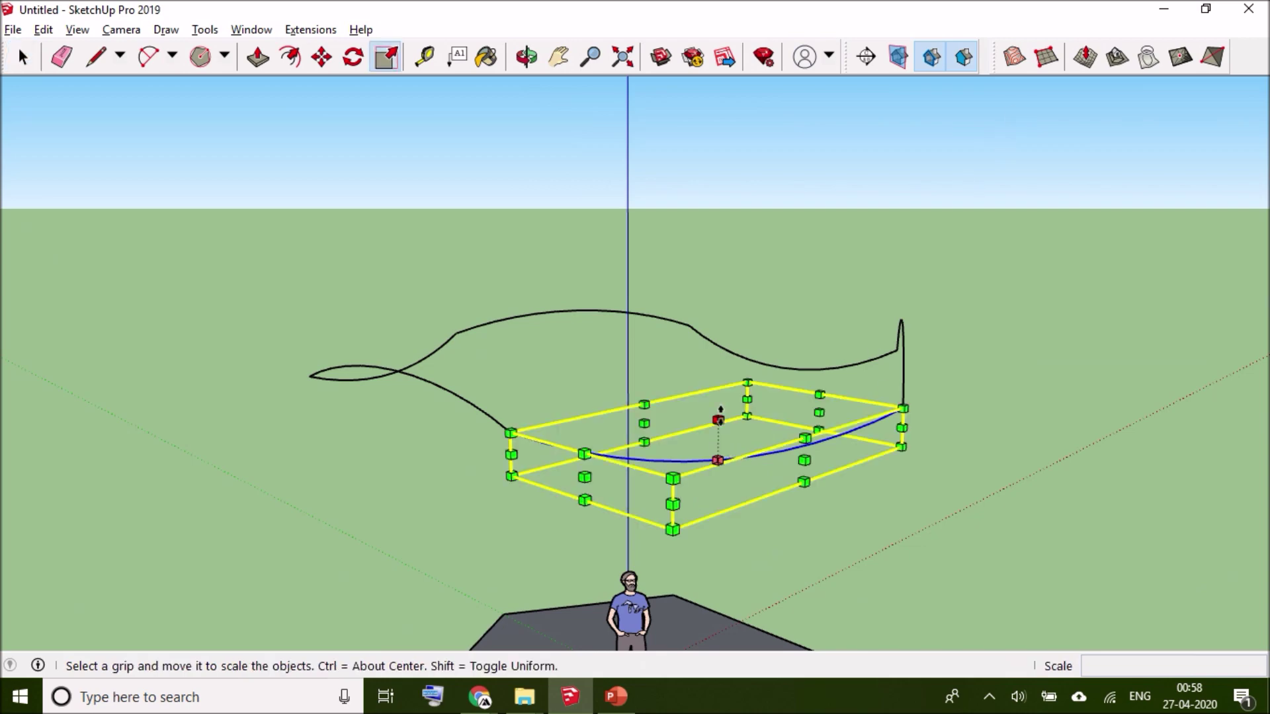
{"action": "left_click_drag", "start_coordinate": [714, 459], "coordinate": [715, 444]}
{"action": "key", "text": "space"}
{"action": "key", "text": "s"}
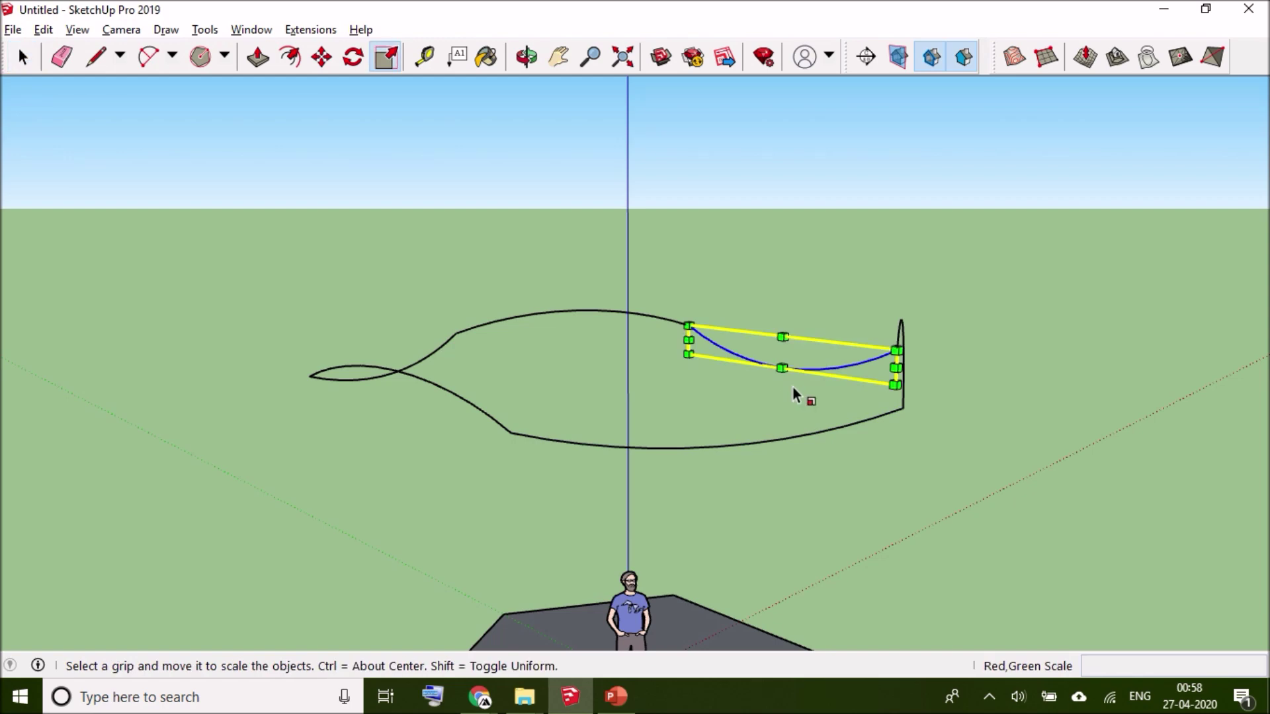
{"action": "left_click_drag", "start_coordinate": [782, 368], "coordinate": [783, 361]}
{"action": "key", "text": "space"}
Generate a From Contours surface from all six flattened arcs and select the resulting canopy group
{"action": "middle_click_drag", "start_coordinate": [958, 335], "coordinate": [224, 357]}
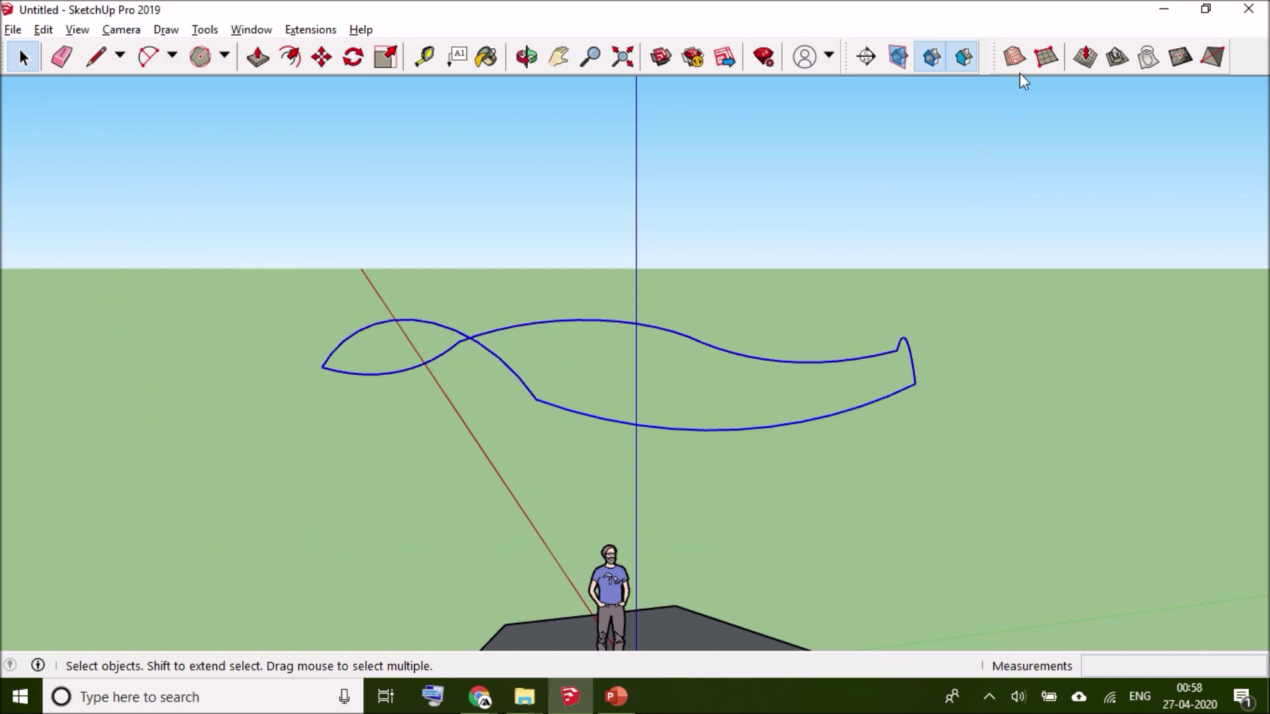
{"action": "left_click", "coordinate": [1014, 57]}
{"action": "middle_click_drag", "start_coordinate": [648, 363], "coordinate": [502, 361]}
{"action": "left_click", "coordinate": [609, 371]}
{"action": "middle_click_drag", "start_coordinate": [608, 370], "coordinate": [645, 356]}
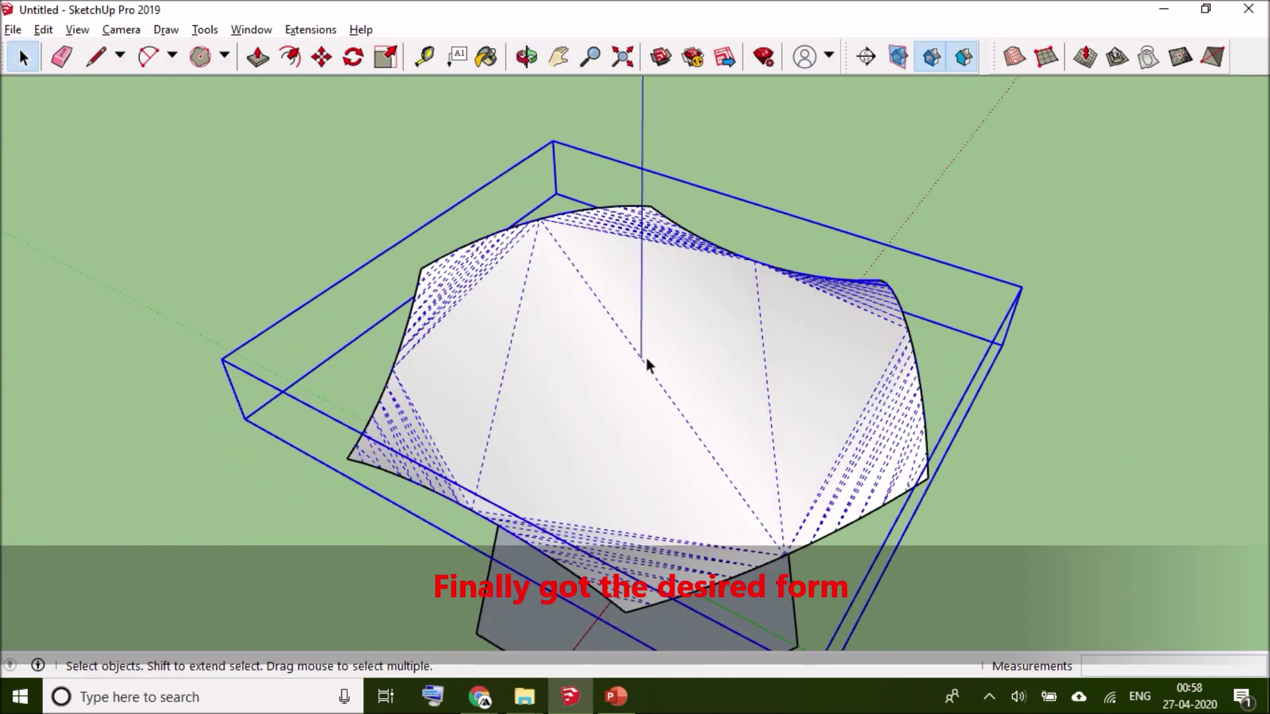
Open the canopy surface group and subdivide its large central triangular faces with the Sandbox Add Detail tool
{"action": "double_click", "coordinate": [645, 355]}
{"action": "left_click", "coordinate": [524, 376]}
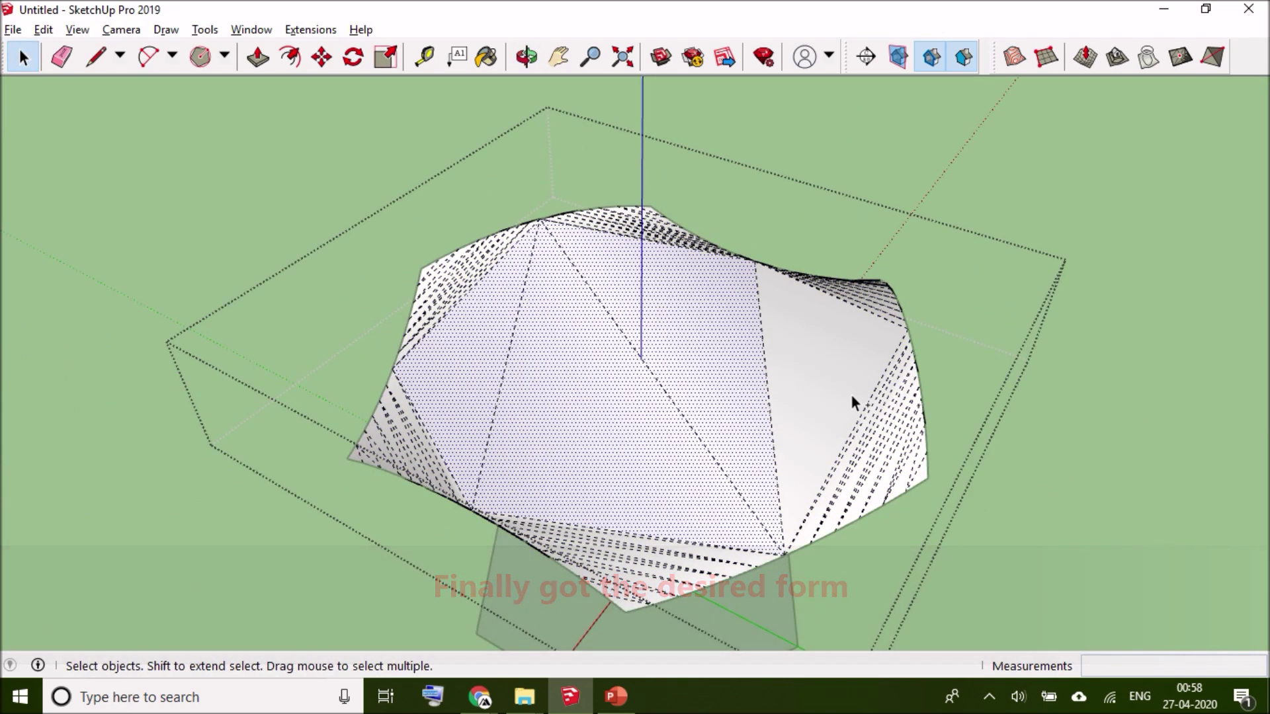
{"action": "left_click", "coordinate": [1180, 56]}
{"action": "middle_click_drag", "start_coordinate": [703, 454], "coordinate": [873, 203]}
{"action": "middle_click_drag", "start_coordinate": [998, 226], "coordinate": [170, 269]}
{"action": "middle_click_drag", "start_coordinate": [632, 411], "coordinate": [295, 493]}
{"action": "middle_click_drag", "start_coordinate": [759, 300], "coordinate": [424, 281]}
{"action": "scroll", "coordinate": [566, 311], "scroll_direction": "down", "scroll_amount": 2}
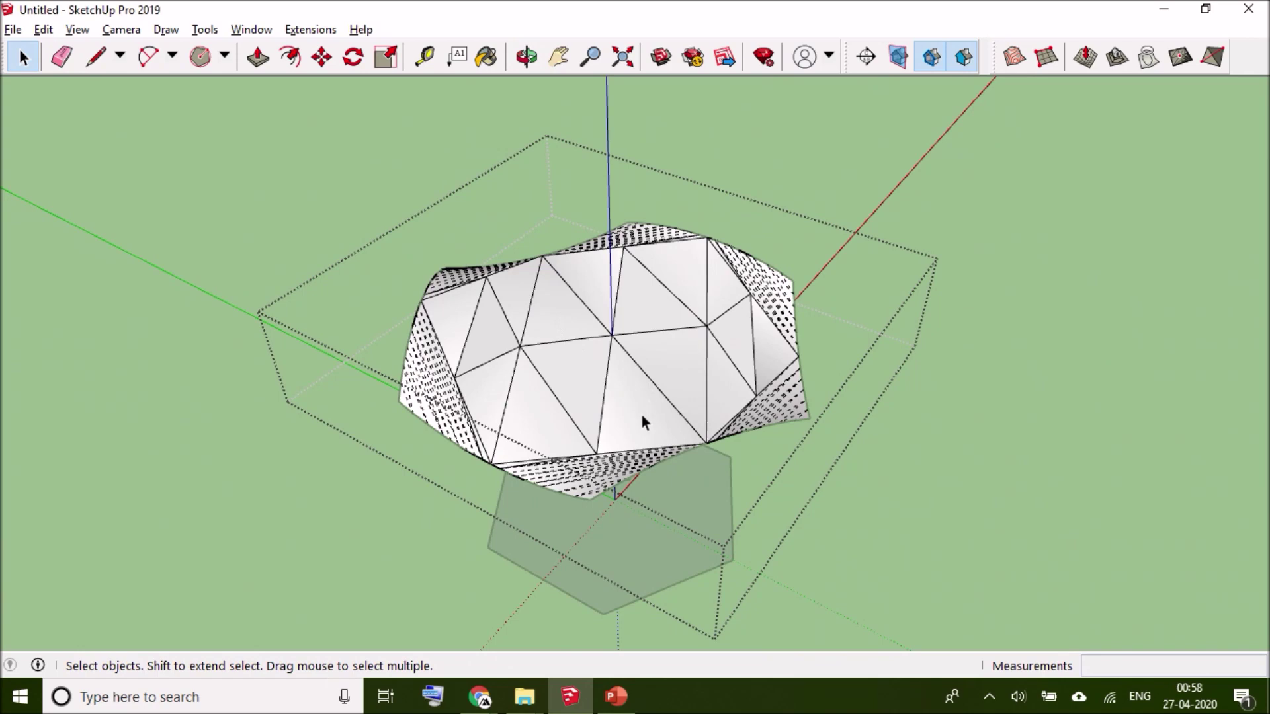
Subdivide the already split triangles in the middle of the canopy once more with Add Detail
{"action": "middle_click_drag", "start_coordinate": [656, 344], "coordinate": [586, 372]}
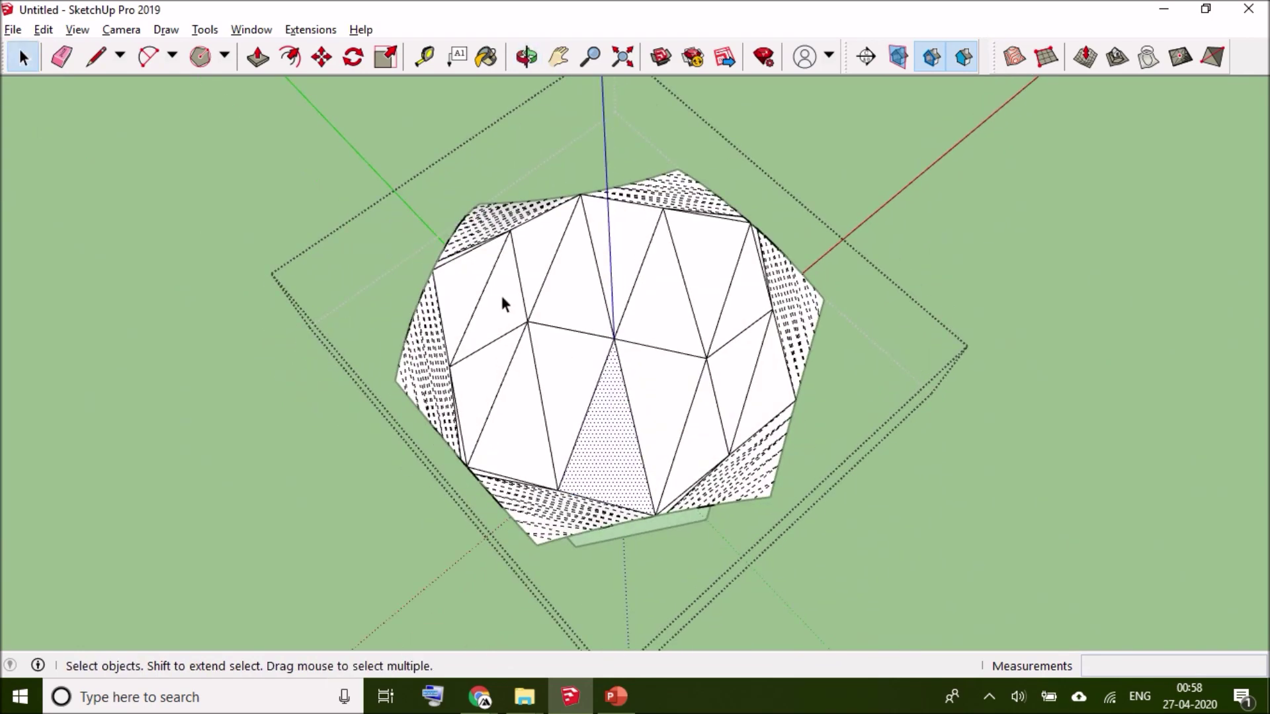
{"action": "left_click_drag", "start_coordinate": [518, 401], "coordinate": [502, 404]}
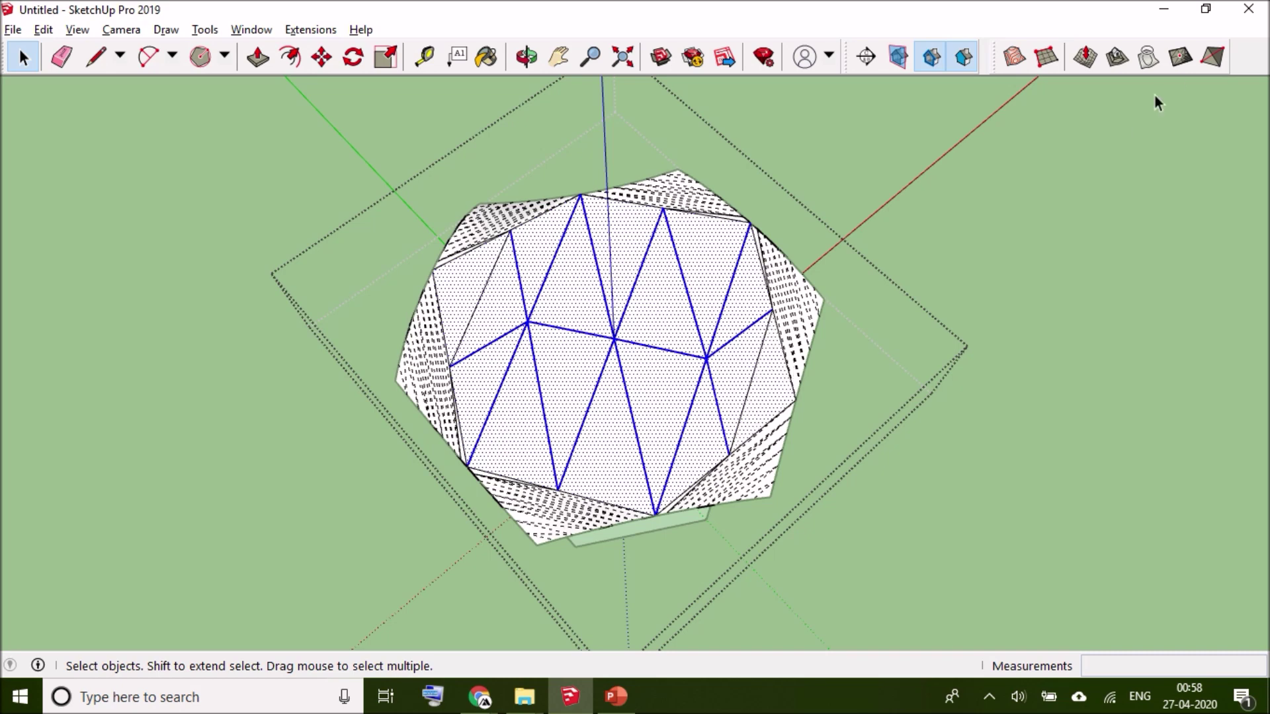
{"action": "left_click", "coordinate": [1184, 59]}
Convert the whole canopy mesh with Lattice Maker, using 1 15/16" width, depth and pane inset, 0" pane thickness, Default lattice and Glass panes
{"action": "middle_click_drag", "start_coordinate": [533, 410], "coordinate": [612, 351]}
{"action": "triple_click", "coordinate": [609, 348]}
{"action": "left_click", "coordinate": [311, 29]}
{"action": "left_click", "coordinate": [314, 56]}
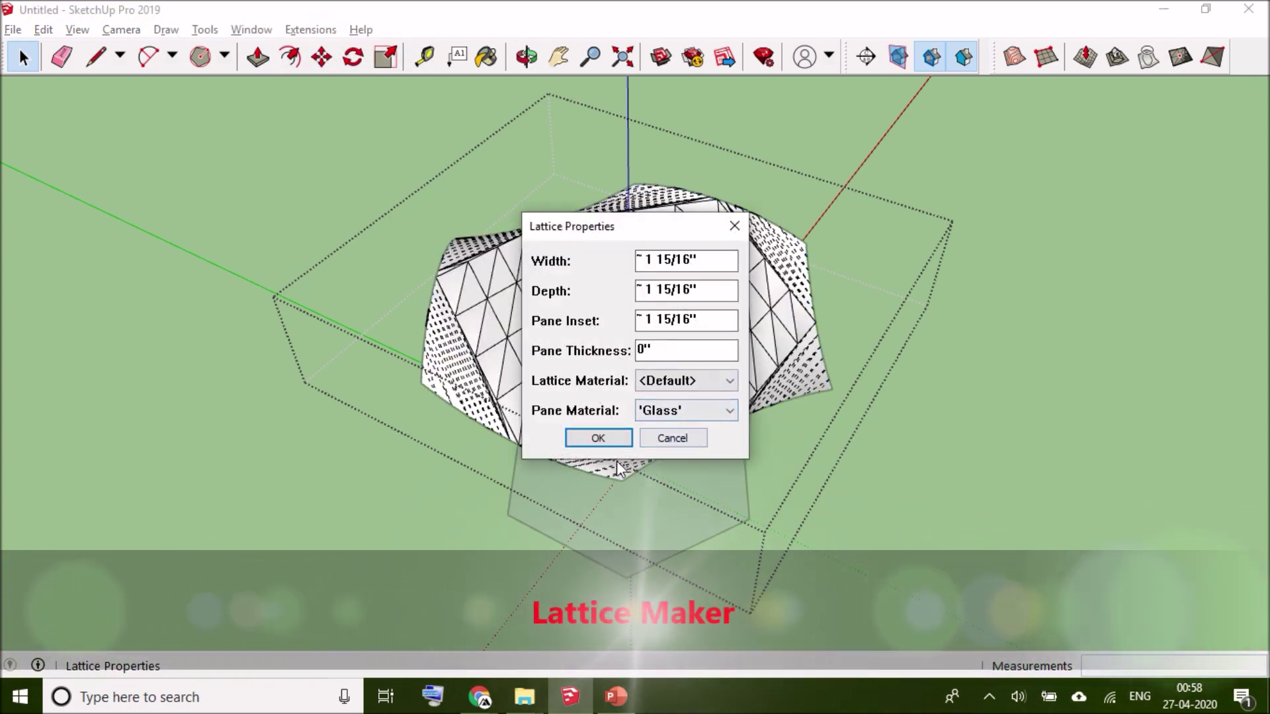
{"action": "left_click", "coordinate": [597, 439]}
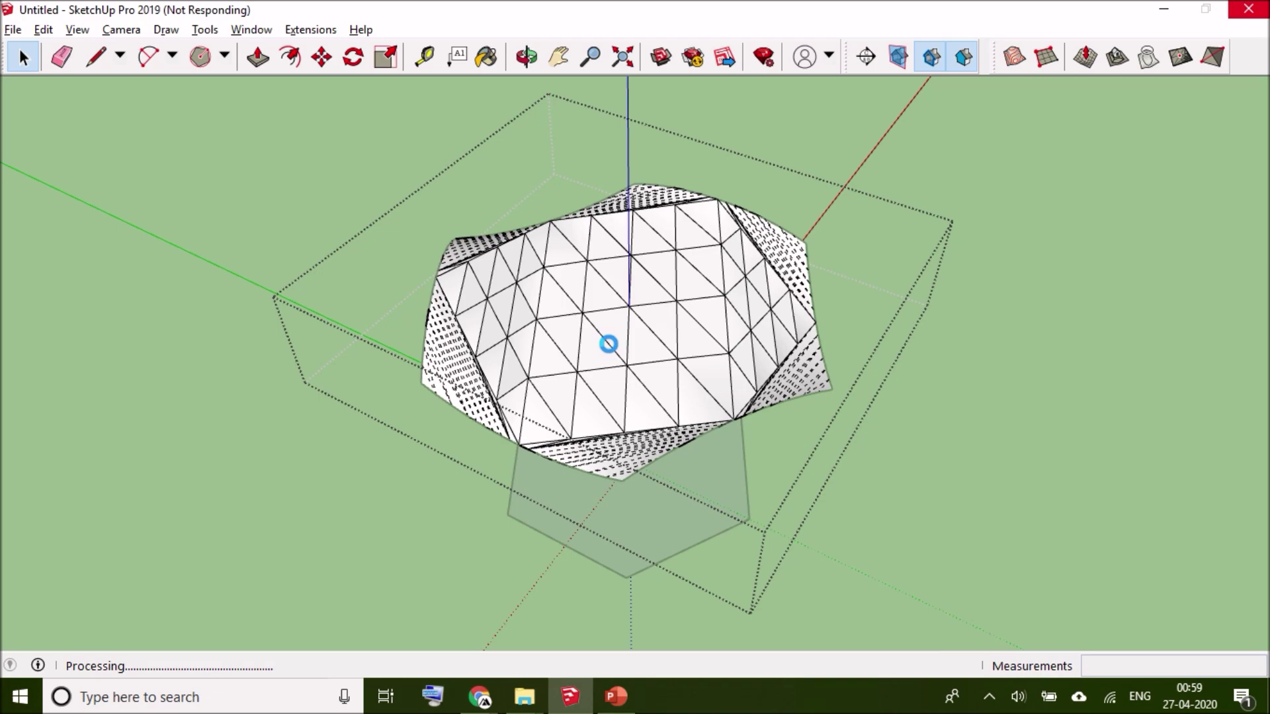
{"action": "middle_click_drag", "start_coordinate": [610, 353], "coordinate": [685, 279]}
{"action": "middle_click_drag", "start_coordinate": [728, 344], "coordinate": [588, 245]}
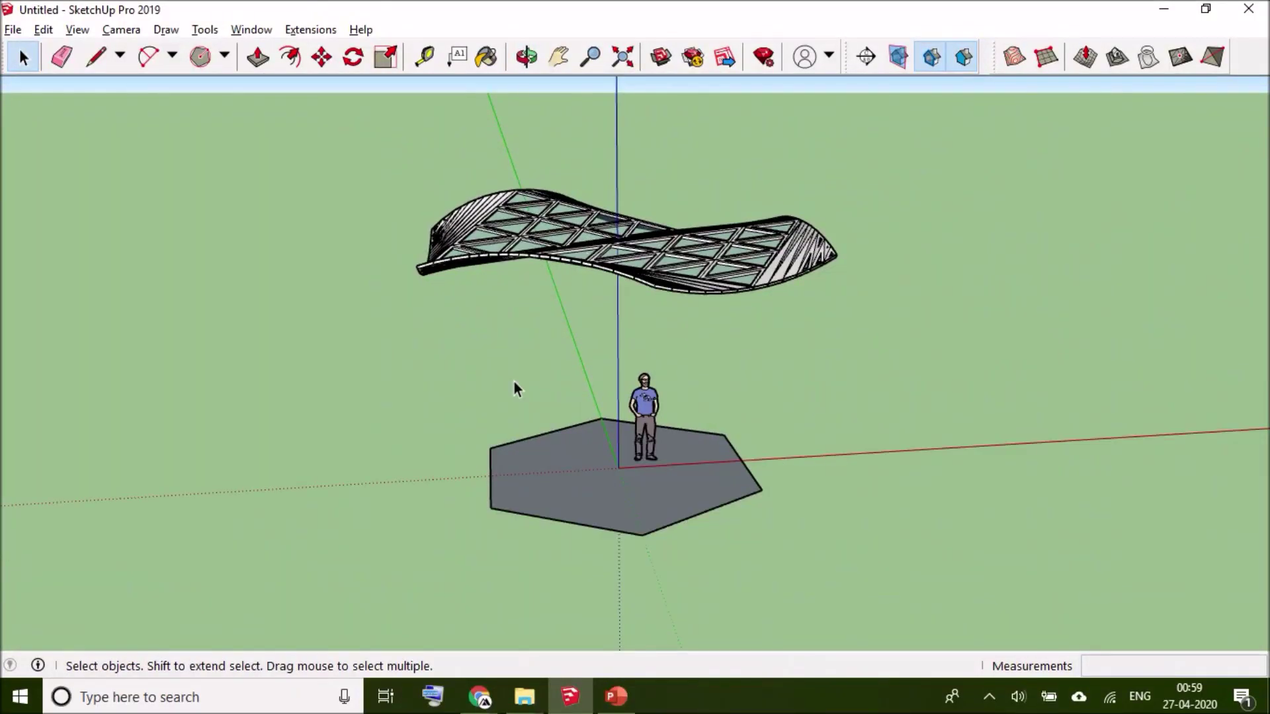
{"action": "middle_click_drag", "start_coordinate": [496, 439], "coordinate": [589, 363]}
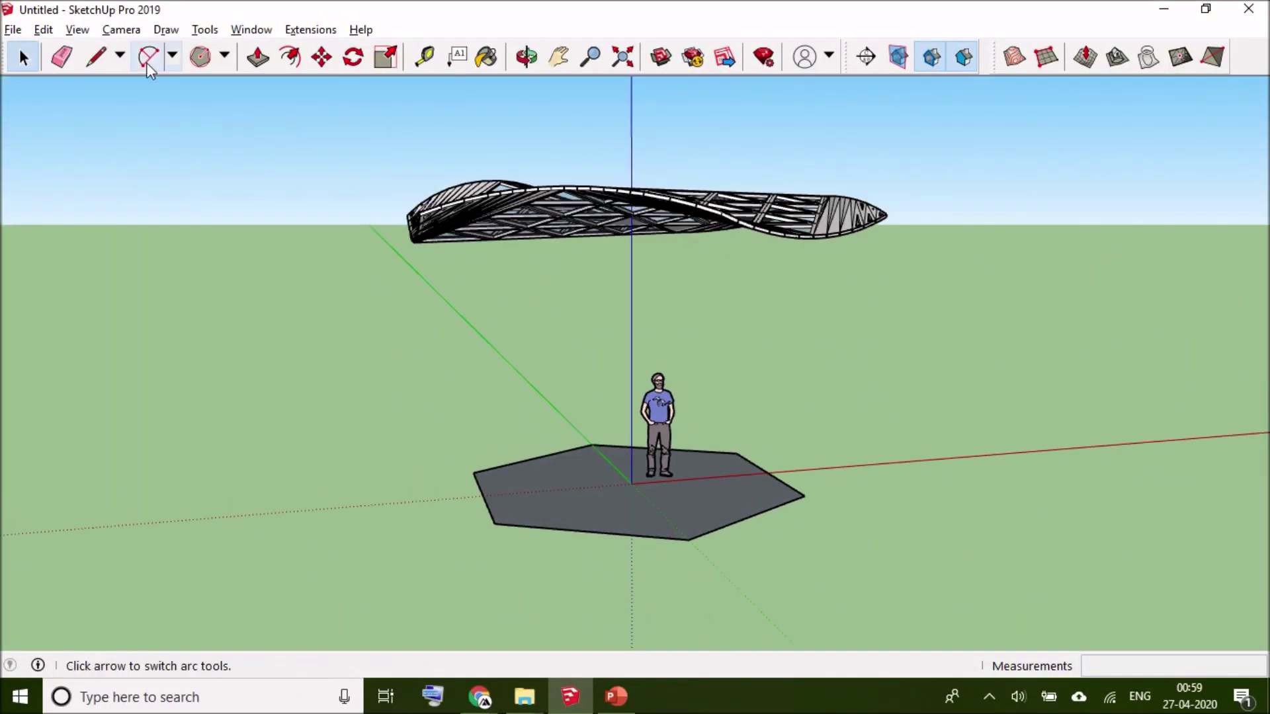
Draw the first slanted support lines from the canopy corners down to the midpoints of the hexagonal base's edges
{"action": "left_click", "coordinate": [97, 63]}
{"action": "middle_click_drag", "start_coordinate": [397, 278], "coordinate": [653, 484]}
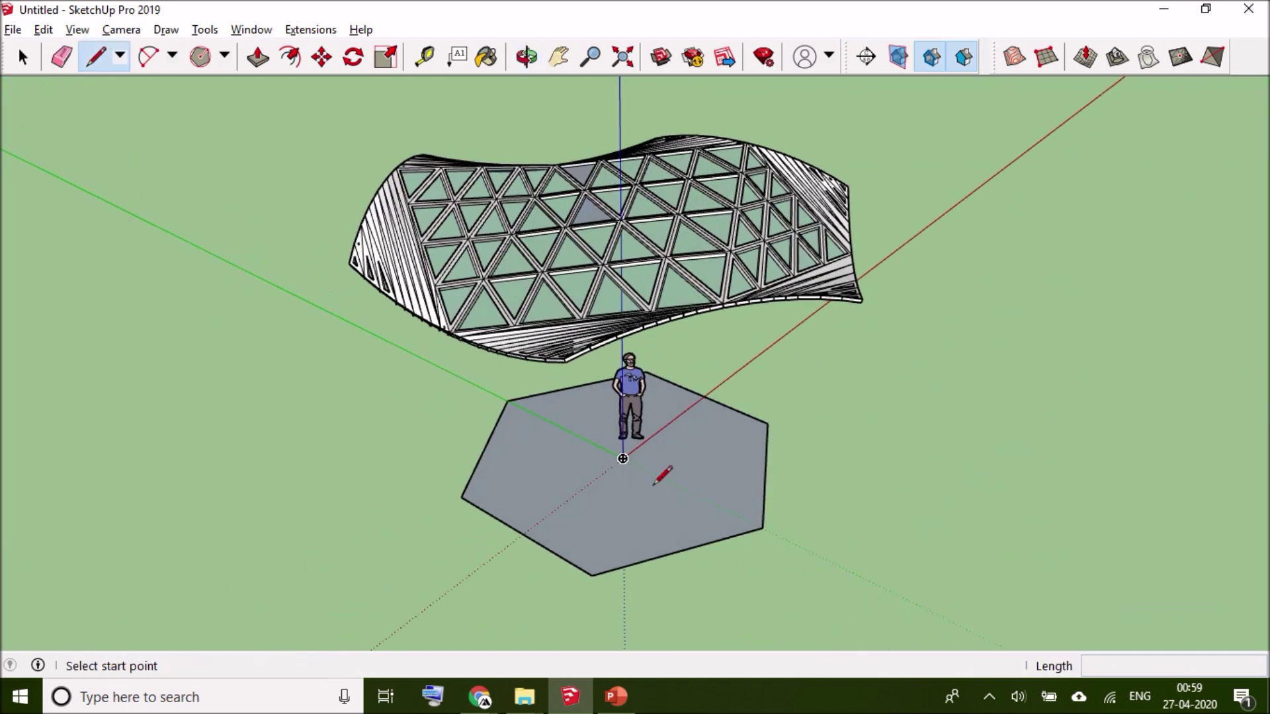
{"action": "left_click", "coordinate": [679, 549]}
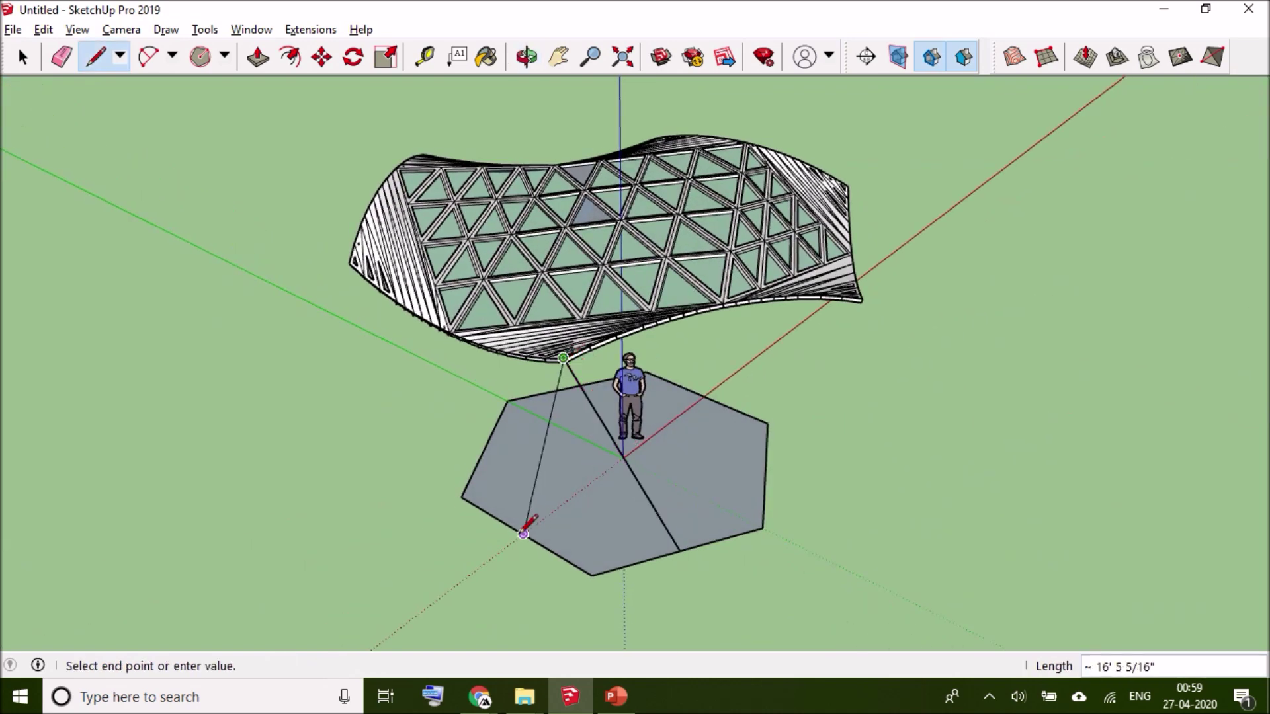
{"action": "middle_click_drag", "start_coordinate": [421, 335], "coordinate": [493, 574]}
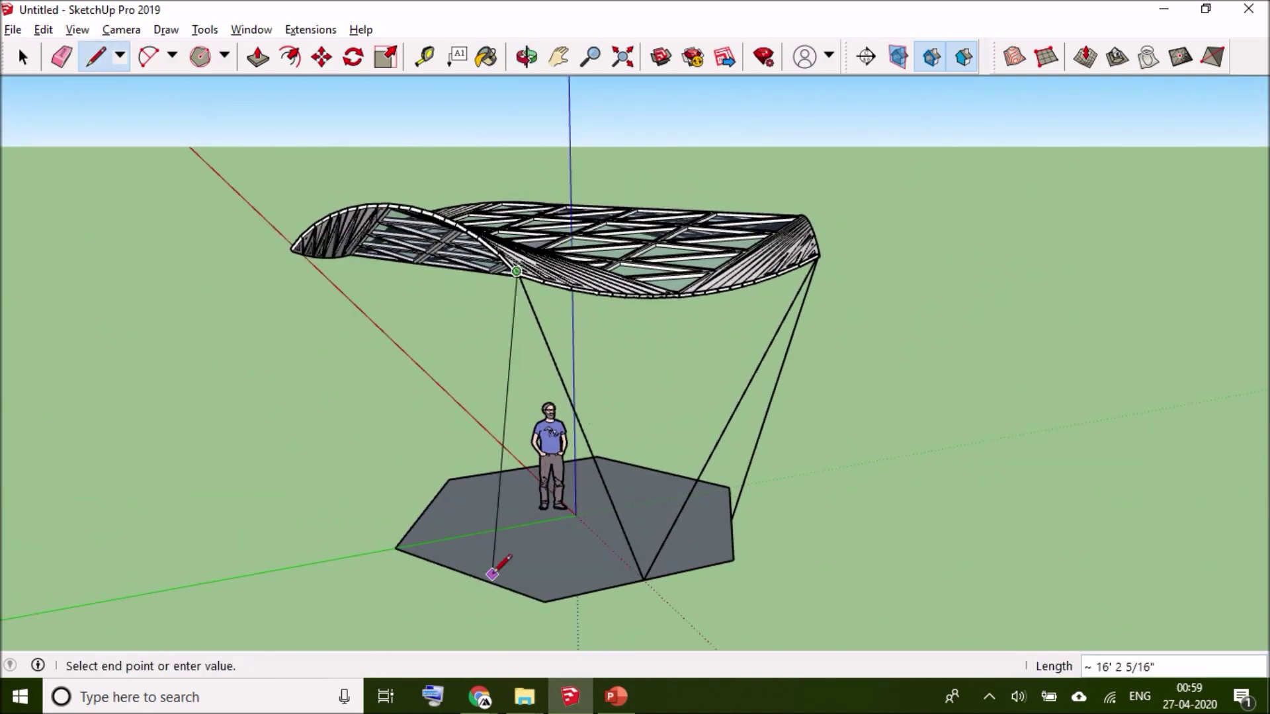
{"action": "middle_click_drag", "start_coordinate": [389, 343], "coordinate": [465, 554]}
{"action": "left_click", "coordinate": [474, 561]}
Continue the zigzag of support lines around the base, linking the next edge midpoints to their neighbouring canopy corners
{"action": "middle_click_drag", "start_coordinate": [424, 462], "coordinate": [355, 331]}
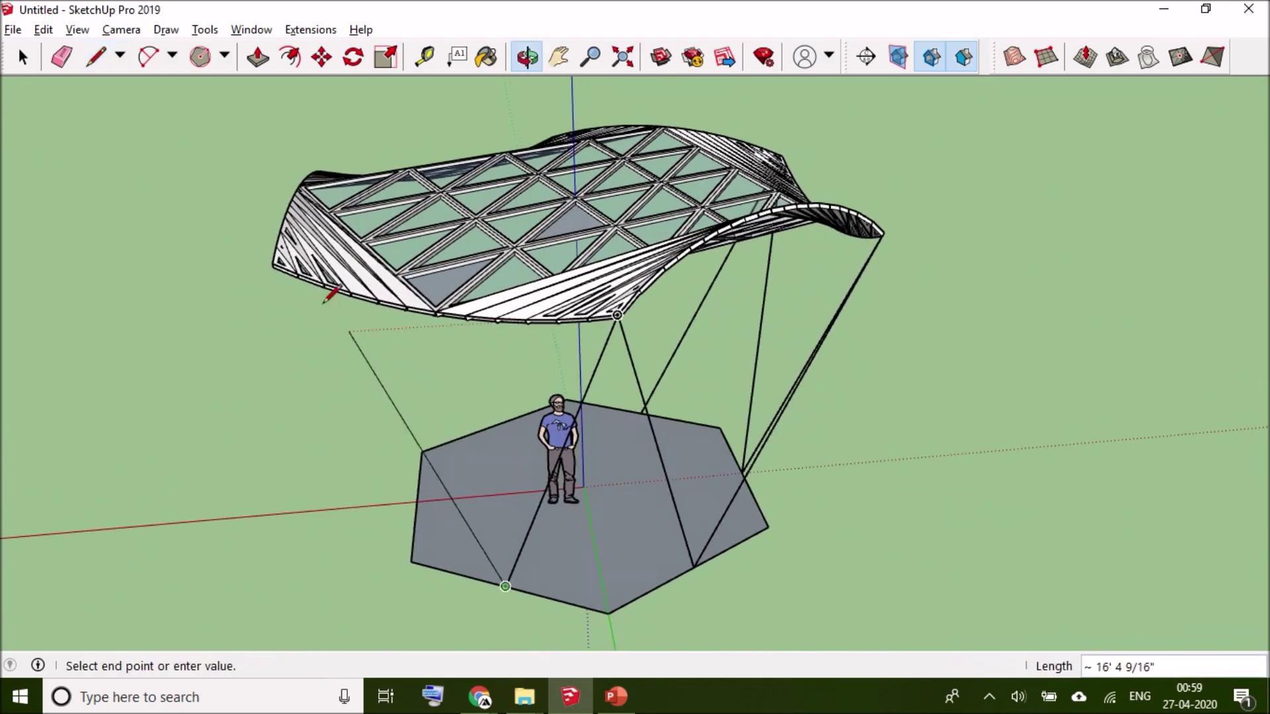
{"action": "key", "text": "Escape"}
{"action": "left_click", "coordinate": [505, 586]}
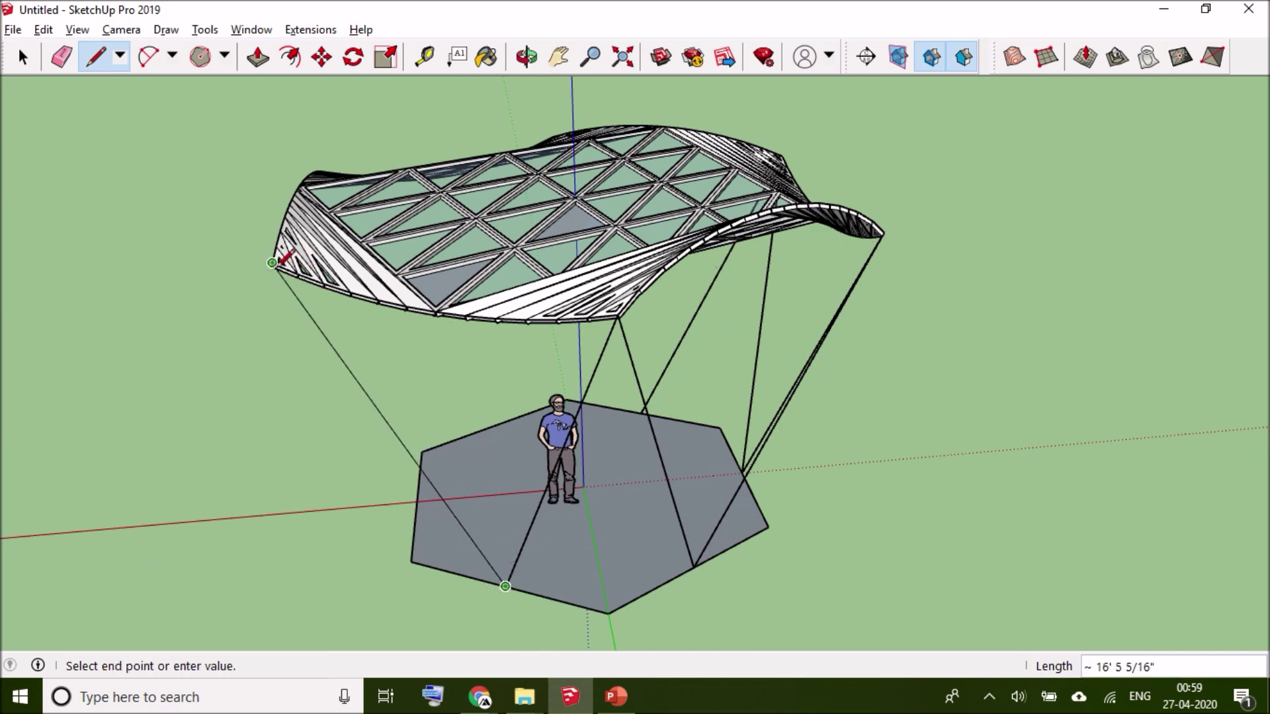
{"action": "middle_click_drag", "start_coordinate": [272, 291], "coordinate": [540, 473]}
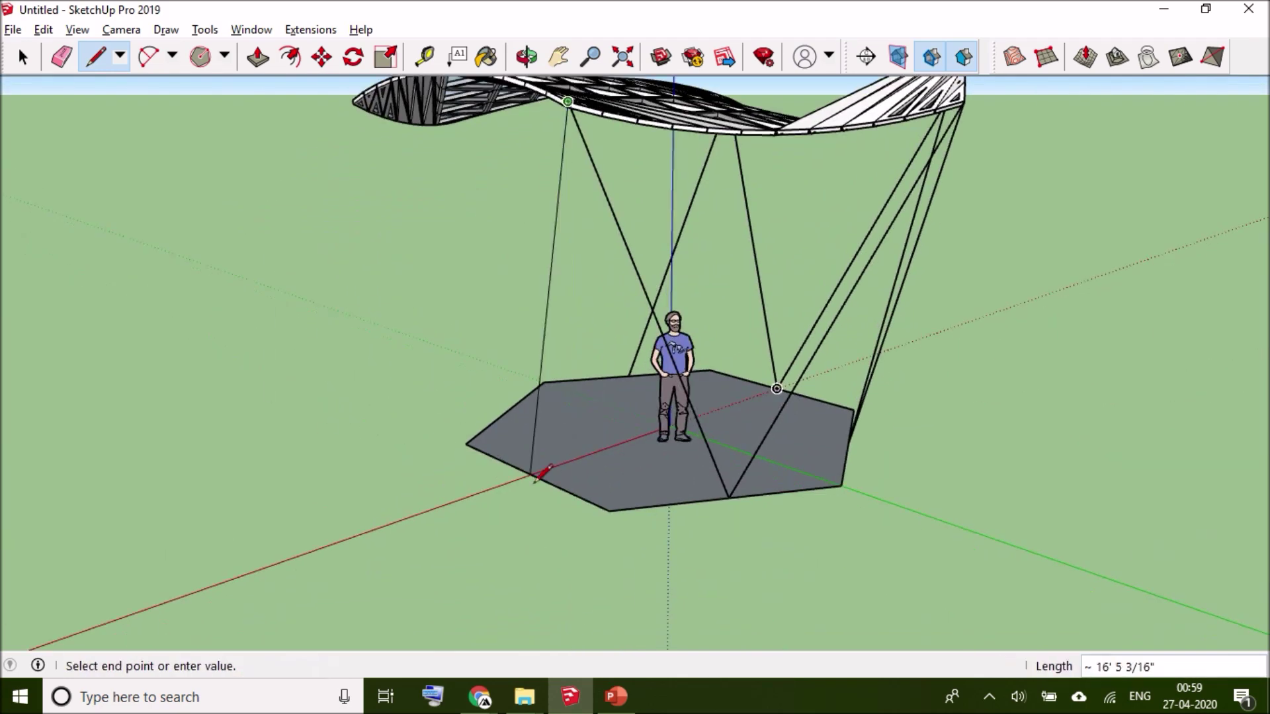
{"action": "middle_click_drag", "start_coordinate": [453, 382], "coordinate": [529, 427]}
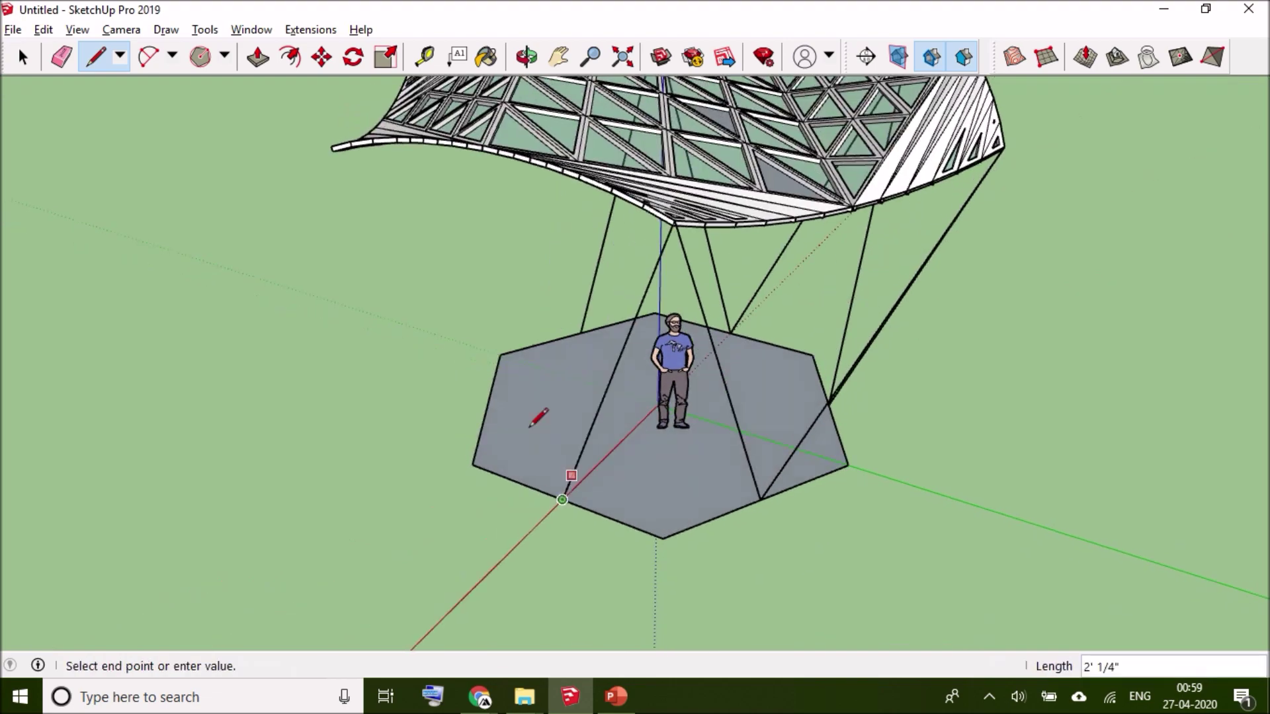
Draw the remaining support lines between canopy corners and base edge midpoints to complete the ring of V-shaped pairs
{"action": "left_click", "coordinate": [334, 150]}
{"action": "middle_click_drag", "start_coordinate": [495, 373], "coordinate": [569, 380]}
{"action": "scroll", "coordinate": [554, 397], "scroll_direction": "down", "scroll_amount": 2}
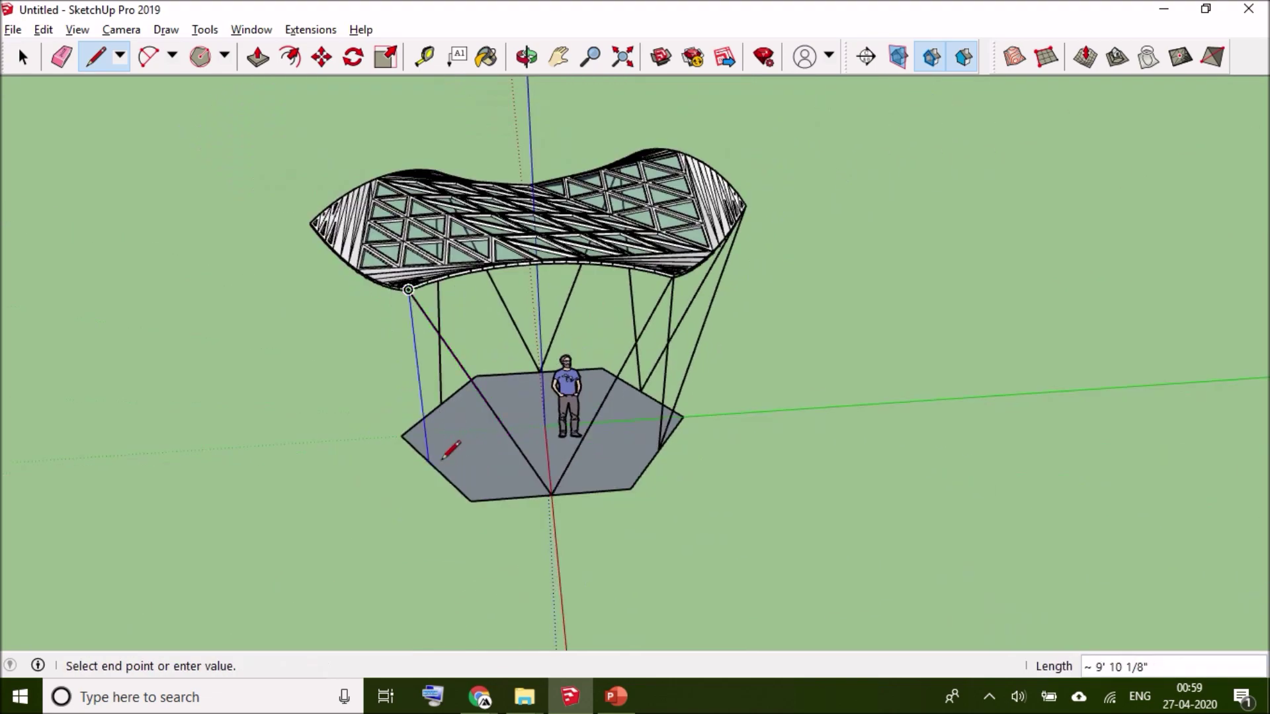
{"action": "left_click", "coordinate": [432, 465]}
{"action": "middle_click_drag", "start_coordinate": [432, 465], "coordinate": [315, 311]}
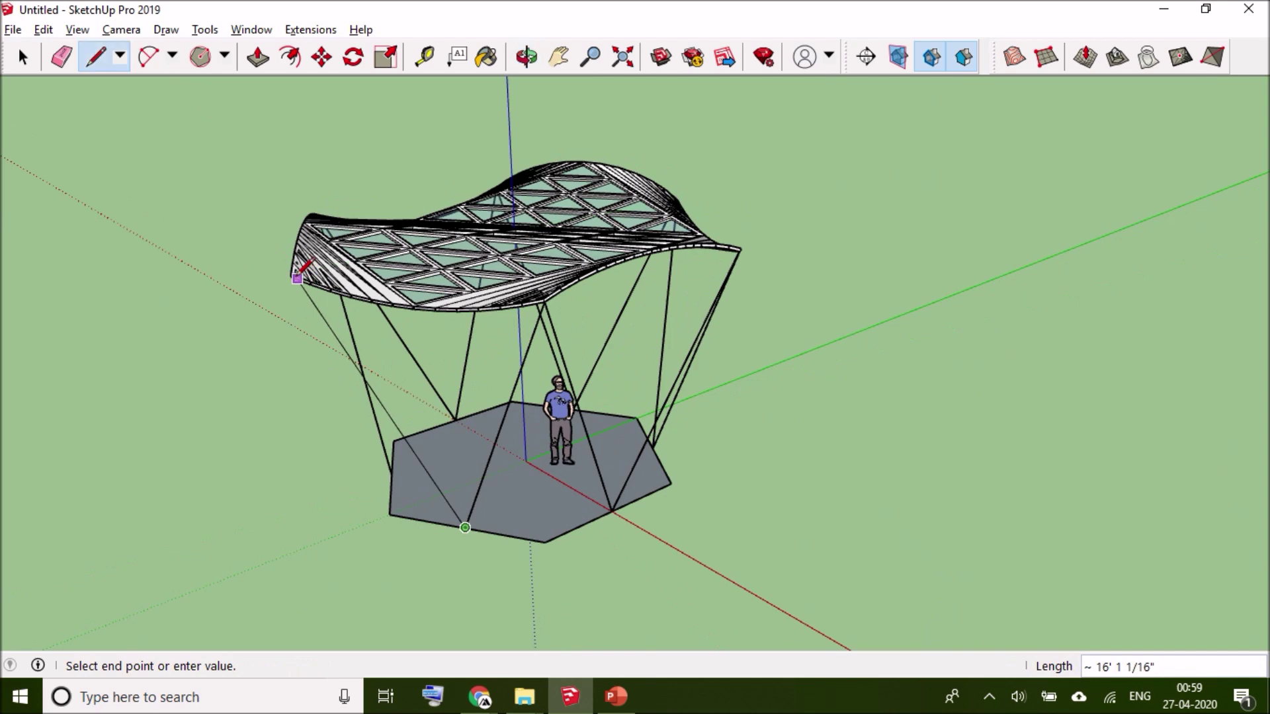
{"action": "scroll", "coordinate": [291, 274], "scroll_direction": "up", "scroll_amount": 2}
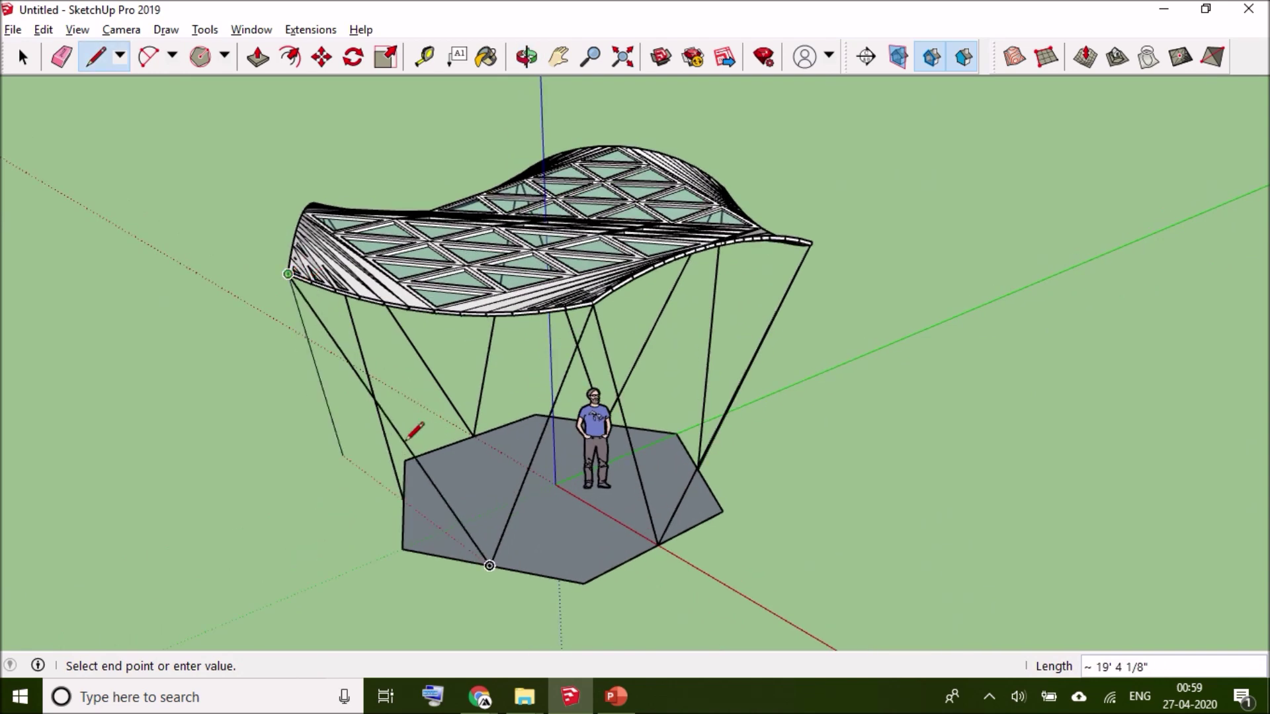
{"action": "middle_click_drag", "start_coordinate": [406, 439], "coordinate": [397, 492]}
{"action": "left_click", "coordinate": [401, 578]}
{"action": "key", "text": "space"}
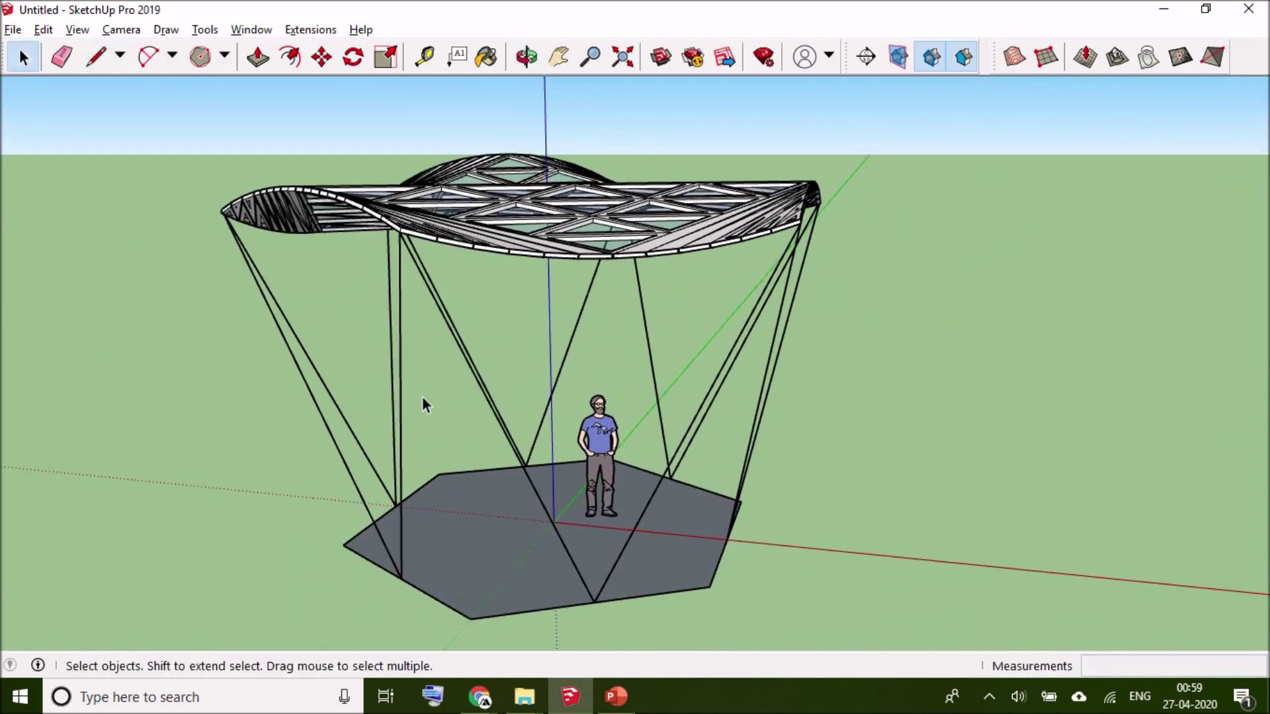
Draw a circle of about 6" radius centred where two support lines meet on a base edge midpoint
{"action": "scroll", "coordinate": [410, 406], "scroll_direction": "down", "scroll_amount": 3}
{"action": "key", "text": "c"}
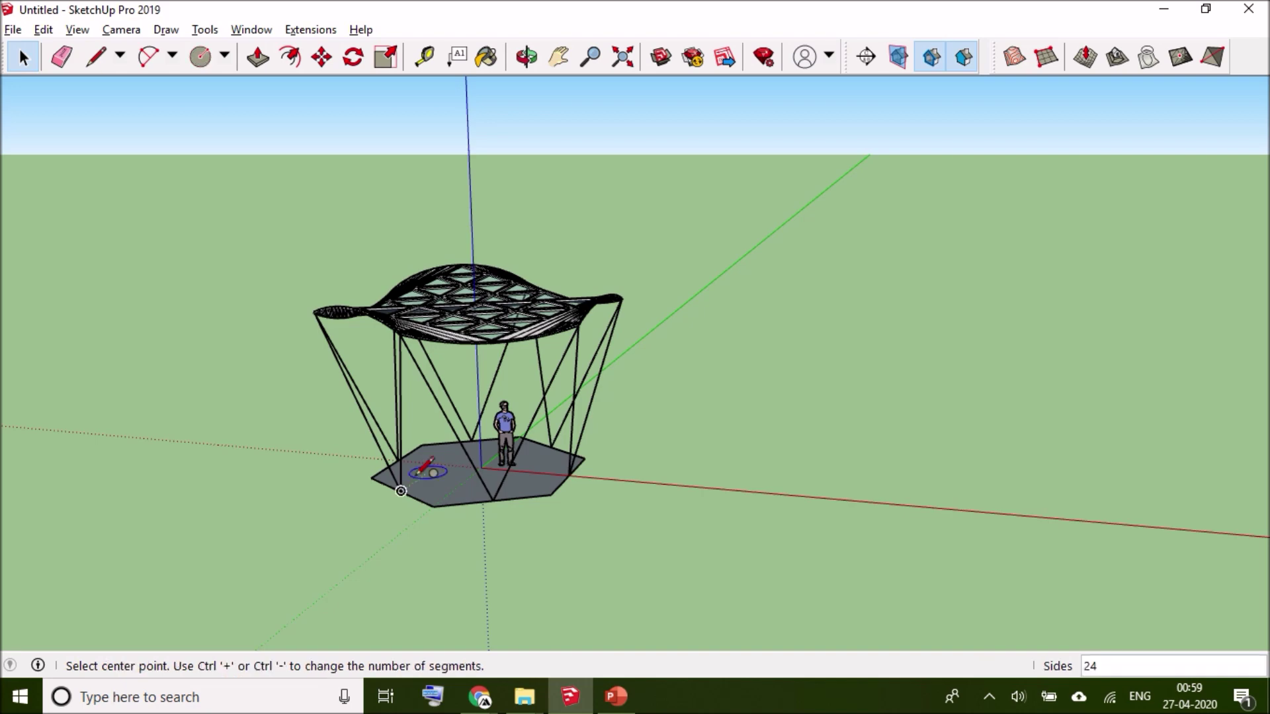
{"action": "scroll", "coordinate": [406, 494], "scroll_direction": "up", "scroll_amount": 4}
{"action": "left_click", "coordinate": [371, 490]}
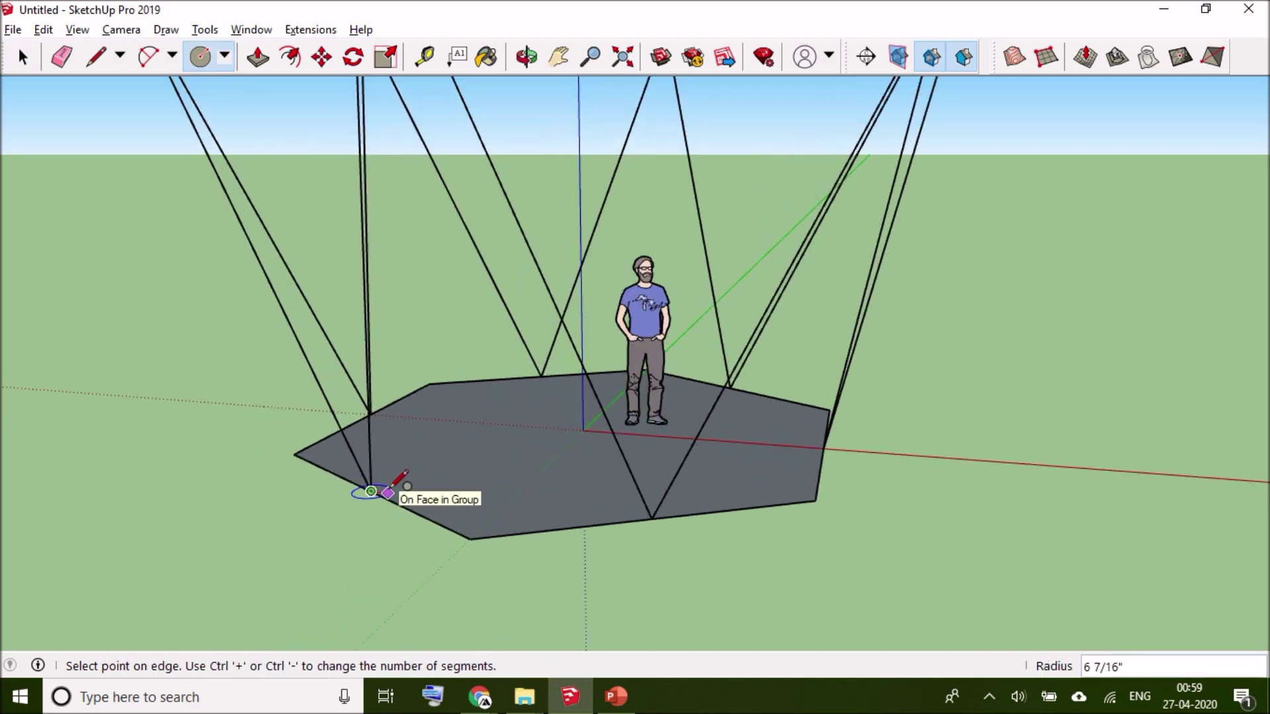
{"action": "left_click", "coordinate": [396, 487]}
{"action": "key", "text": "space"}
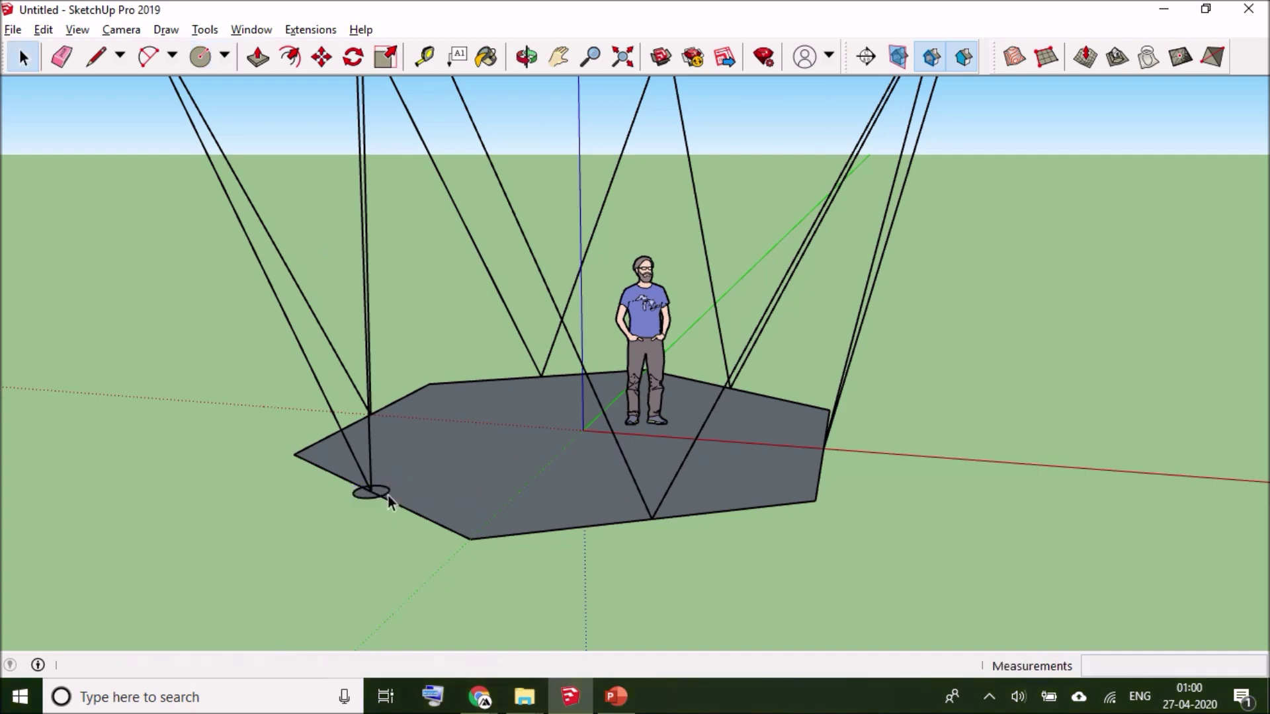
Extrude the circle along one of its slanted support lines with Follow Me to form a tubular column
{"action": "scroll", "coordinate": [367, 495], "scroll_direction": "up", "scroll_amount": 2}
{"action": "scroll", "coordinate": [505, 479], "scroll_direction": "up", "scroll_amount": 2}
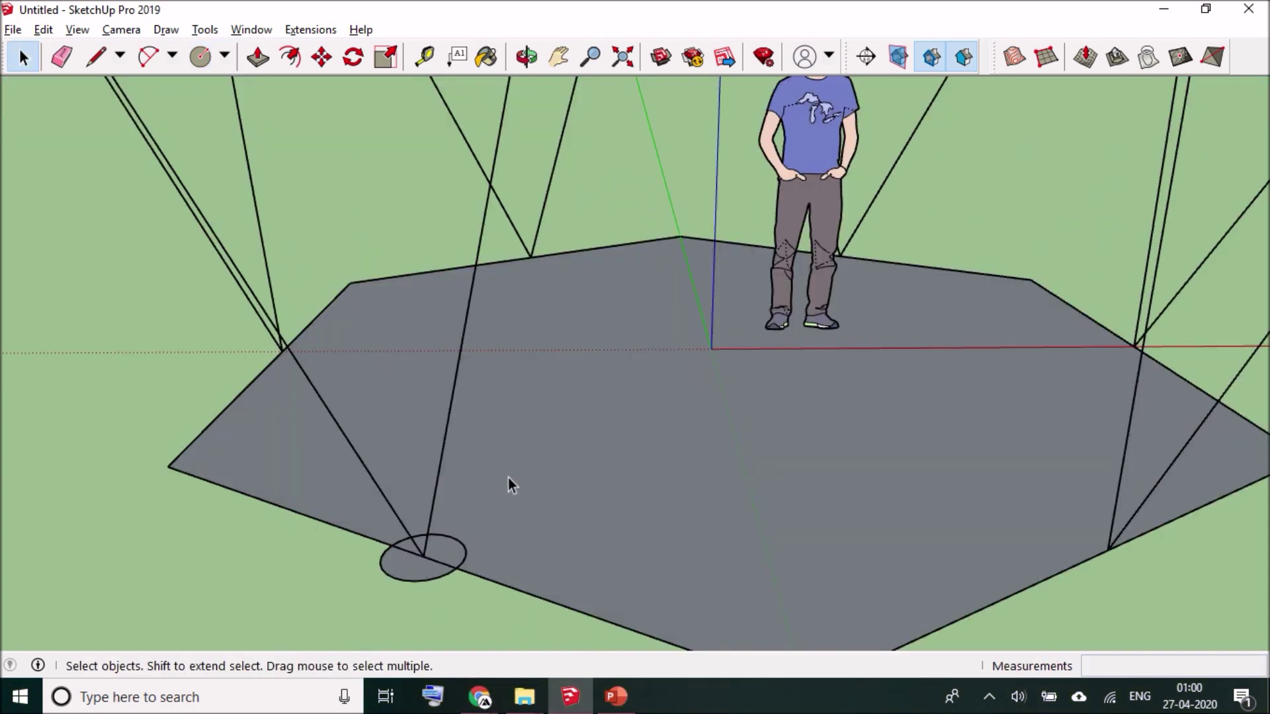
{"action": "scroll", "coordinate": [508, 477], "scroll_direction": "down", "scroll_amount": 1}
{"action": "left_click", "coordinate": [522, 390]}
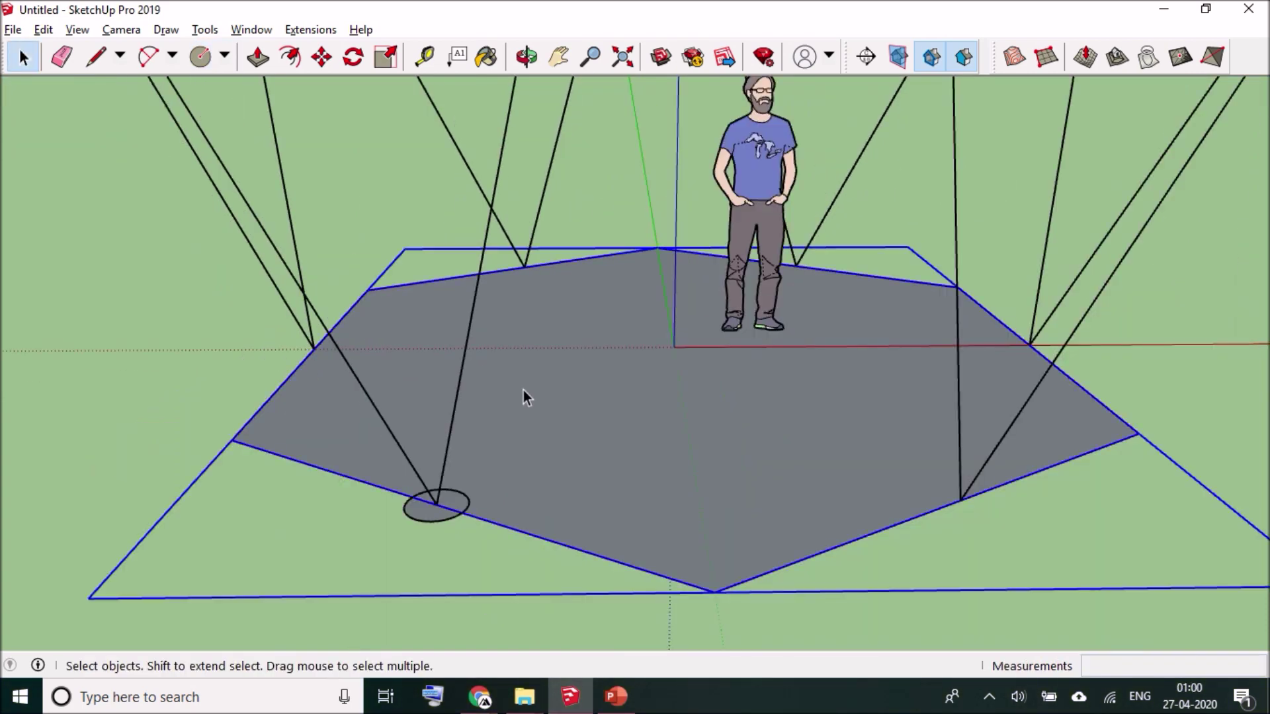
{"action": "left_click", "coordinate": [427, 517]}
{"action": "left_click", "coordinate": [204, 29]}
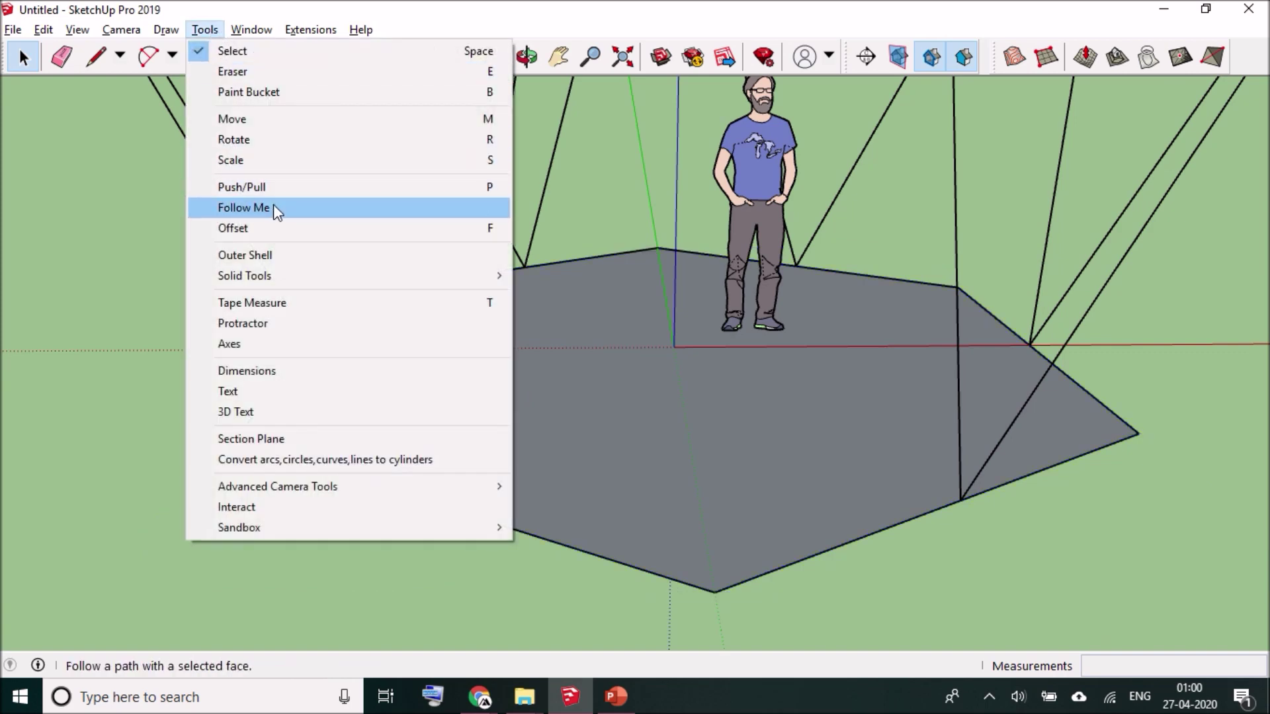
{"action": "left_click", "coordinate": [273, 207]}
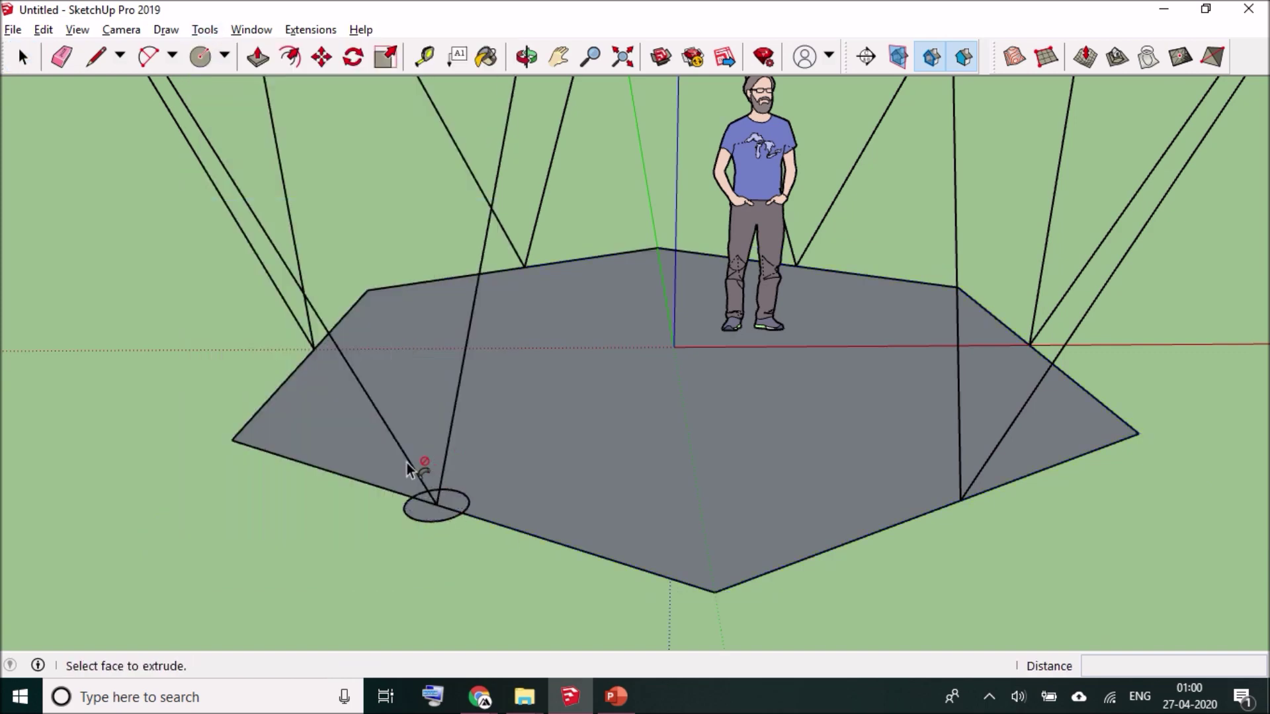
{"action": "scroll", "coordinate": [407, 463], "scroll_direction": "down", "scroll_amount": 3}
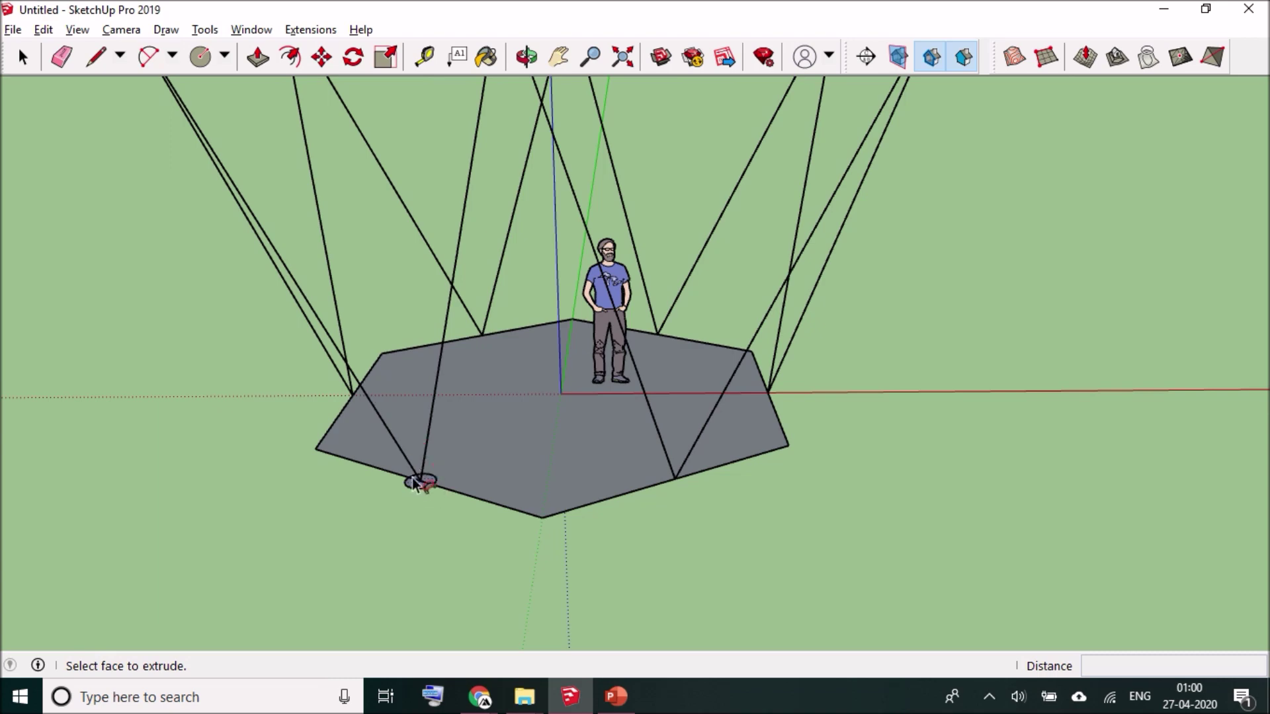
{"action": "scroll", "coordinate": [413, 483], "scroll_direction": "up", "scroll_amount": 4}
{"action": "left_click_drag", "start_coordinate": [440, 500], "coordinate": [410, 446]}
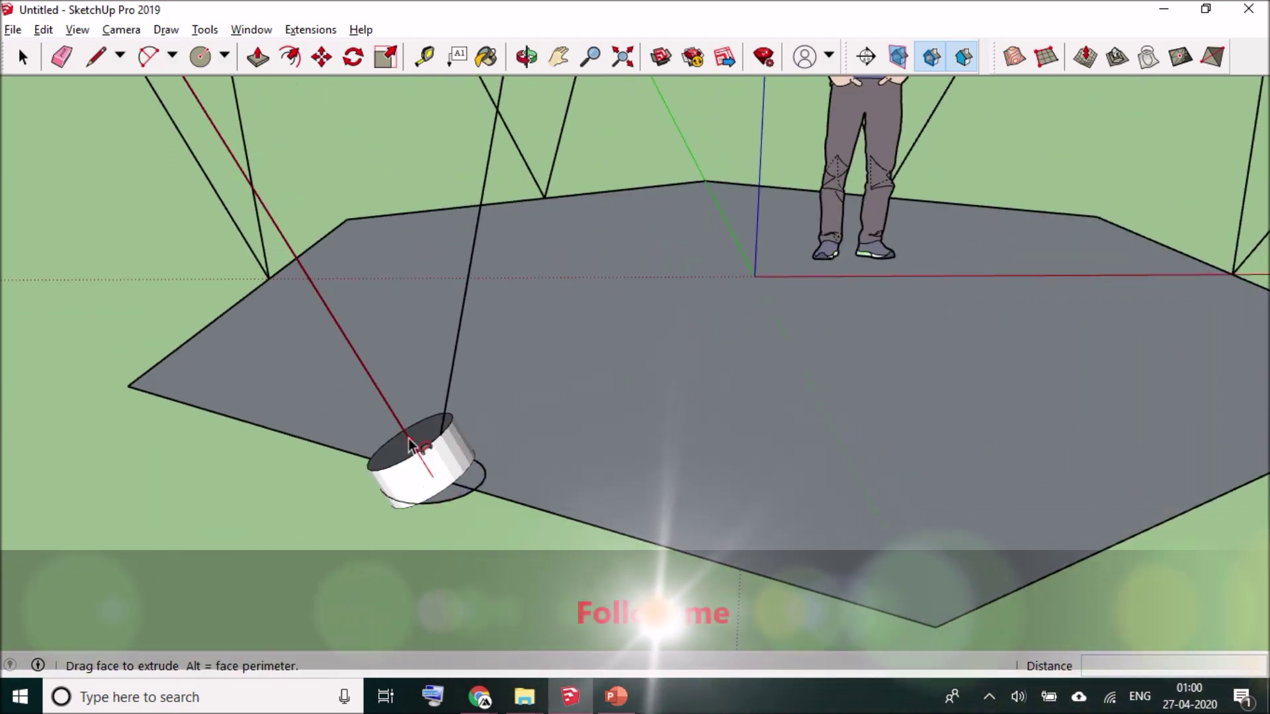
{"action": "scroll", "coordinate": [400, 424], "scroll_direction": "down", "scroll_amount": 5}
Extrude the circular profiles along the remaining support lines with Follow Me to complete the ring of slanted tubular columns
{"action": "middle_click_drag", "start_coordinate": [344, 297], "coordinate": [873, 364], "text": "shift"}
{"action": "middle_click_drag", "start_coordinate": [400, 271], "coordinate": [702, 268]}
{"action": "middle_click_drag", "start_coordinate": [401, 267], "coordinate": [635, 258]}
{"action": "middle_click_drag", "start_coordinate": [405, 304], "coordinate": [748, 351]}
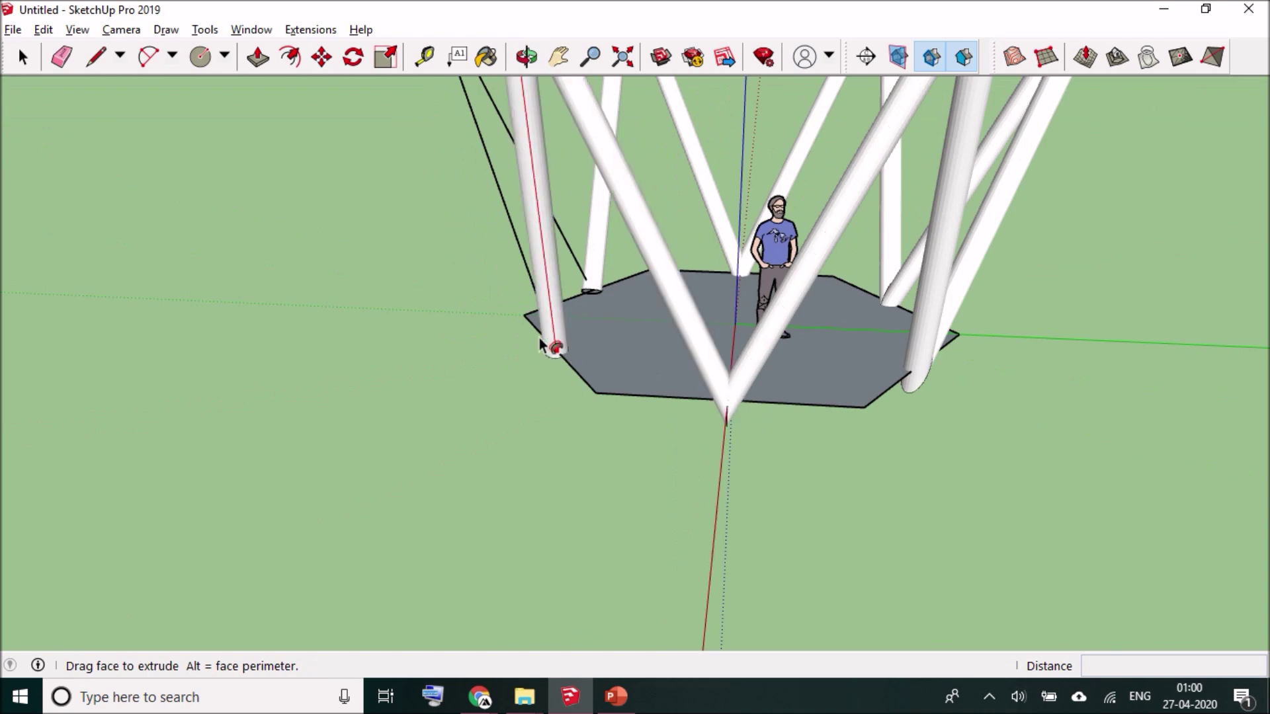
{"action": "middle_click_drag", "start_coordinate": [547, 342], "coordinate": [820, 394]}
{"action": "scroll", "coordinate": [562, 292], "scroll_direction": "up", "scroll_amount": 5}
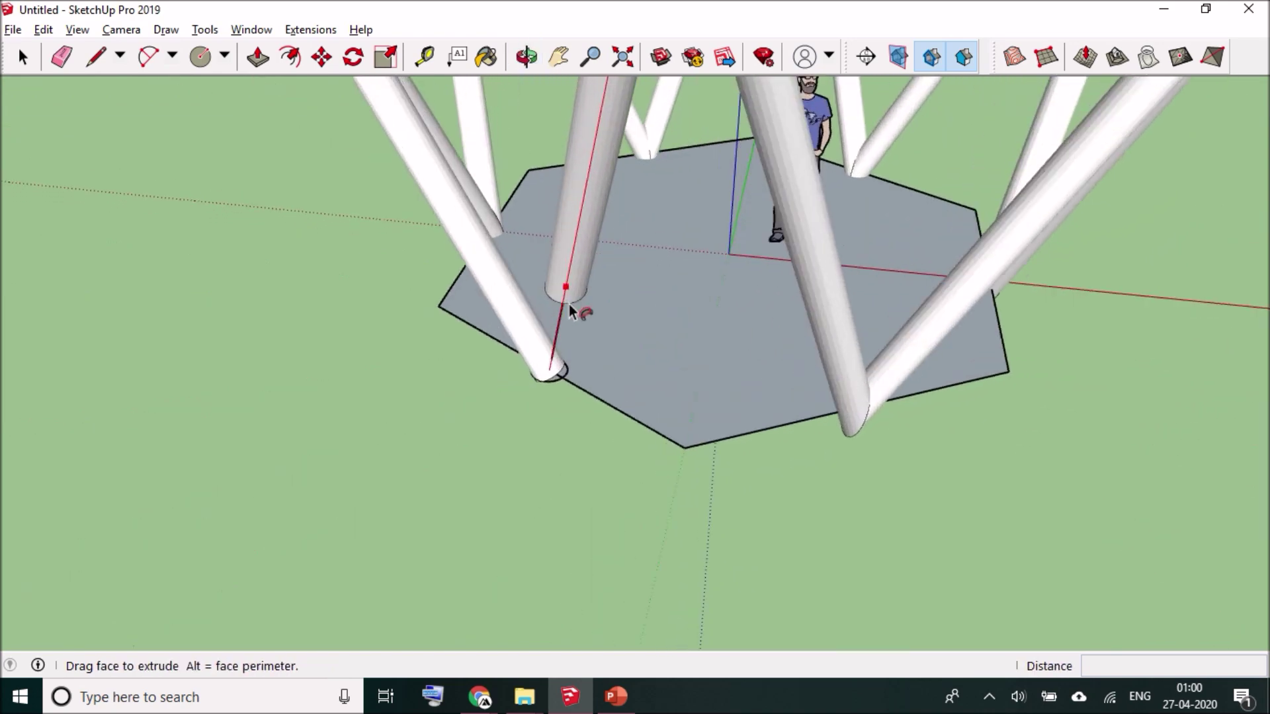
{"action": "scroll", "coordinate": [571, 369], "scroll_direction": "up", "scroll_amount": 4}
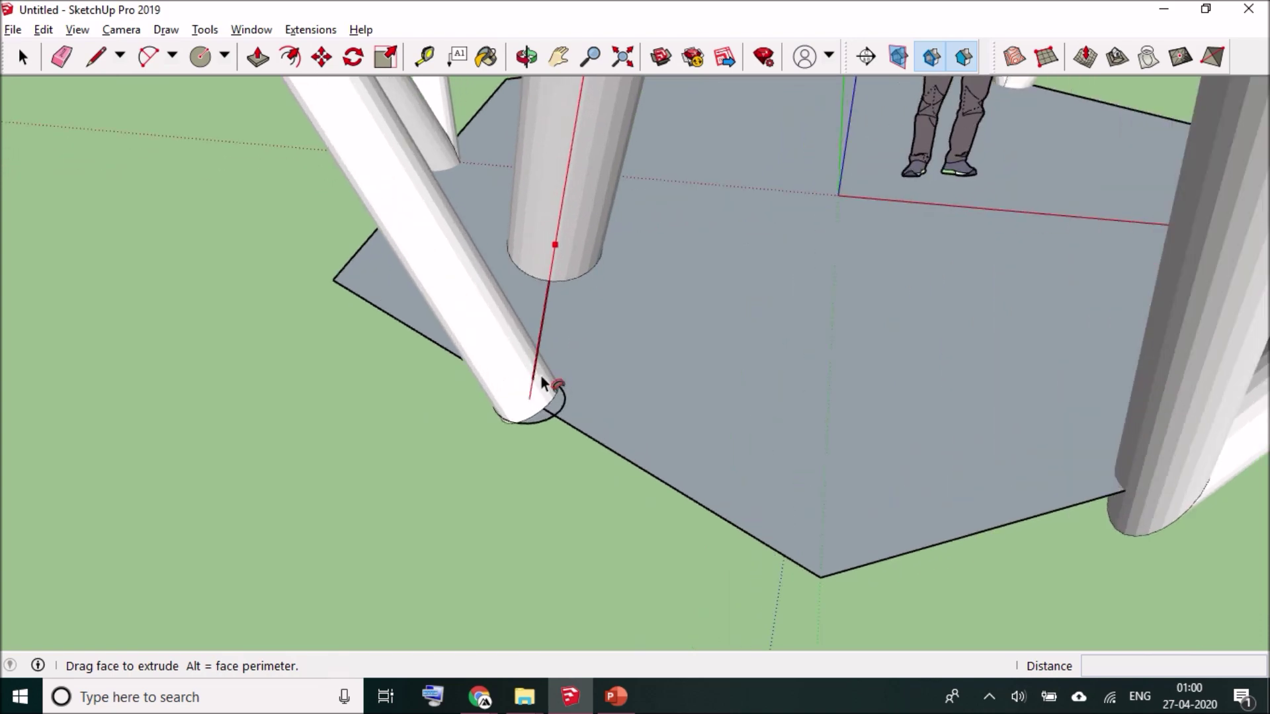
{"action": "scroll", "coordinate": [554, 334], "scroll_direction": "down", "scroll_amount": 5}
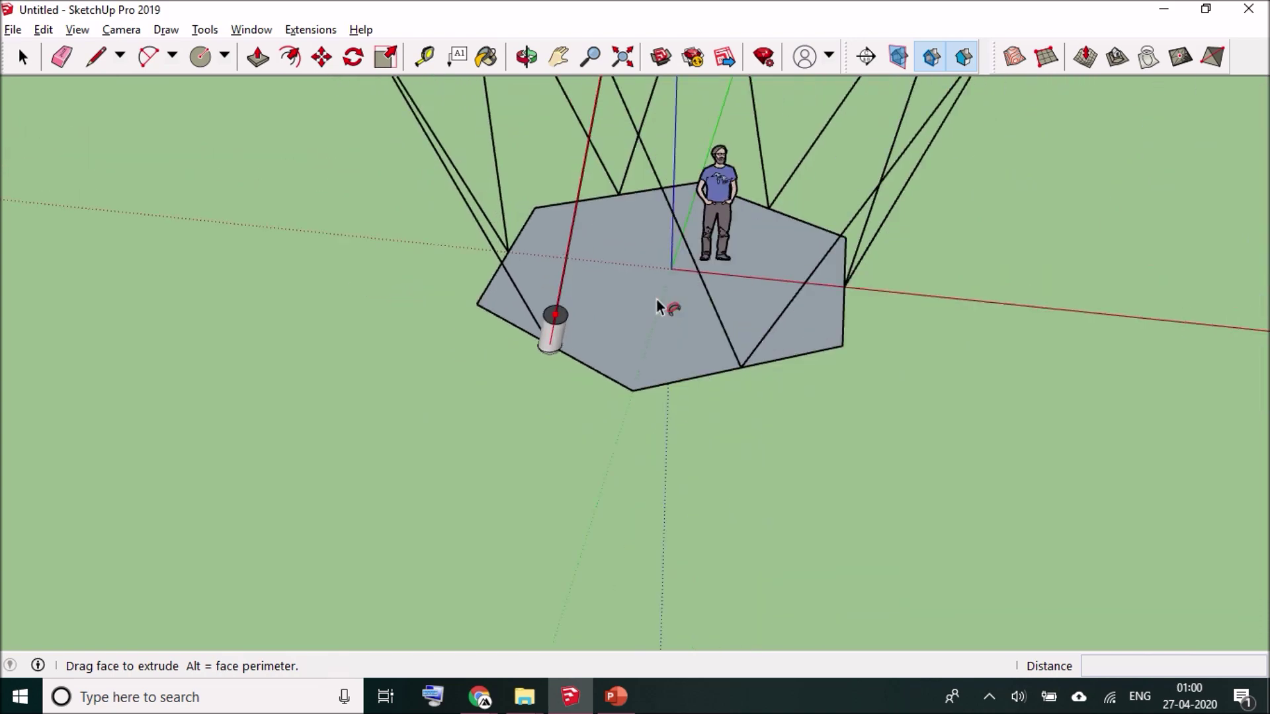
{"action": "middle_click_drag", "start_coordinate": [496, 172], "coordinate": [575, 169]}
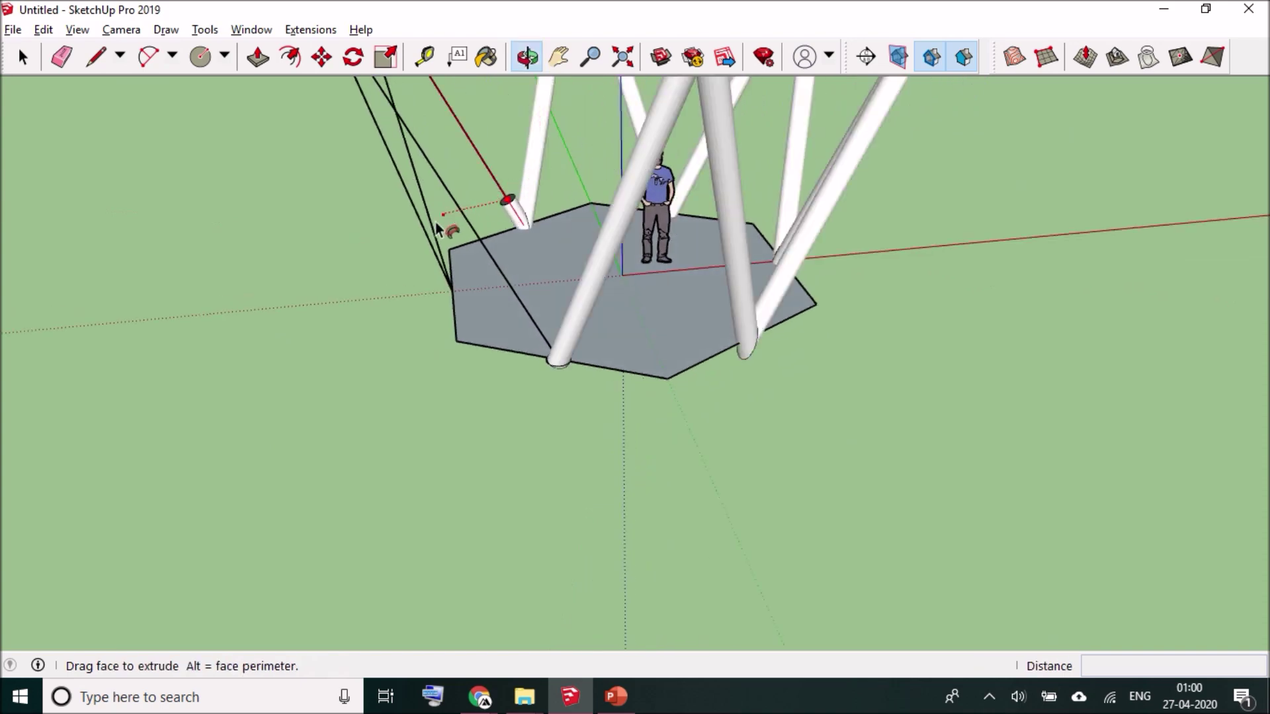
{"action": "scroll", "coordinate": [543, 331], "scroll_direction": "up", "scroll_amount": 6}
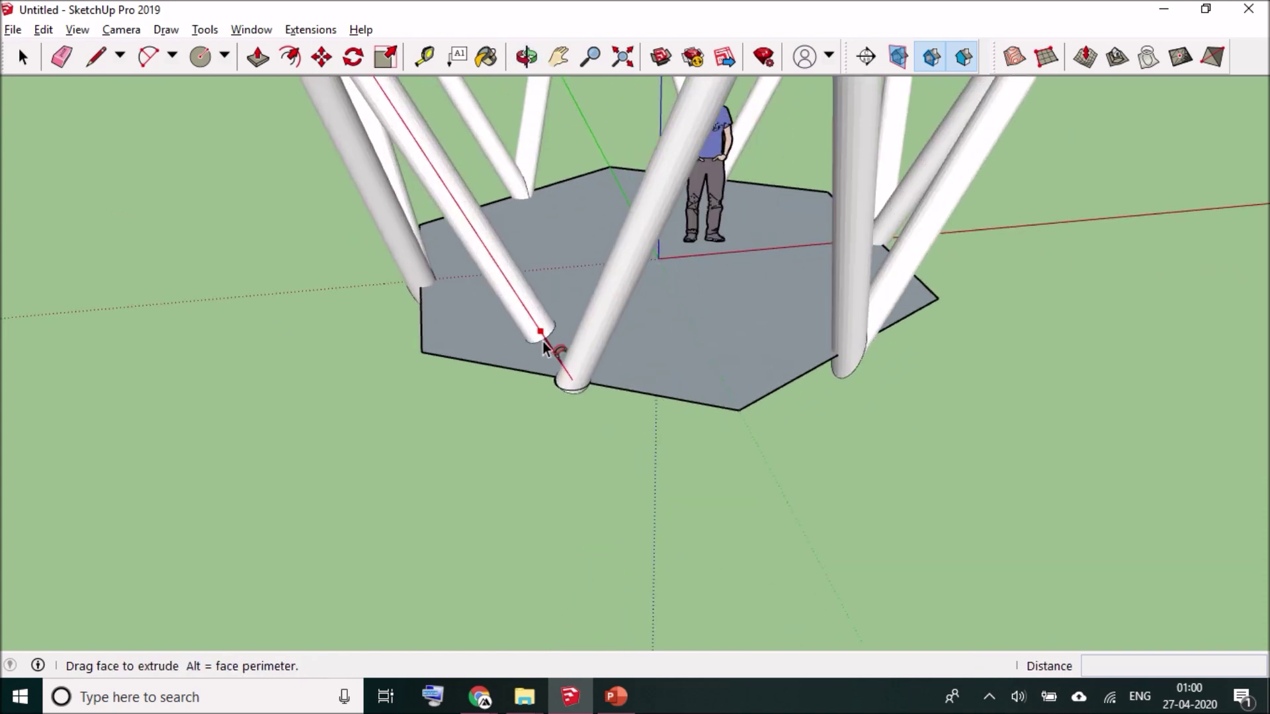
{"action": "scroll", "coordinate": [554, 370], "scroll_direction": "up", "scroll_amount": 3}
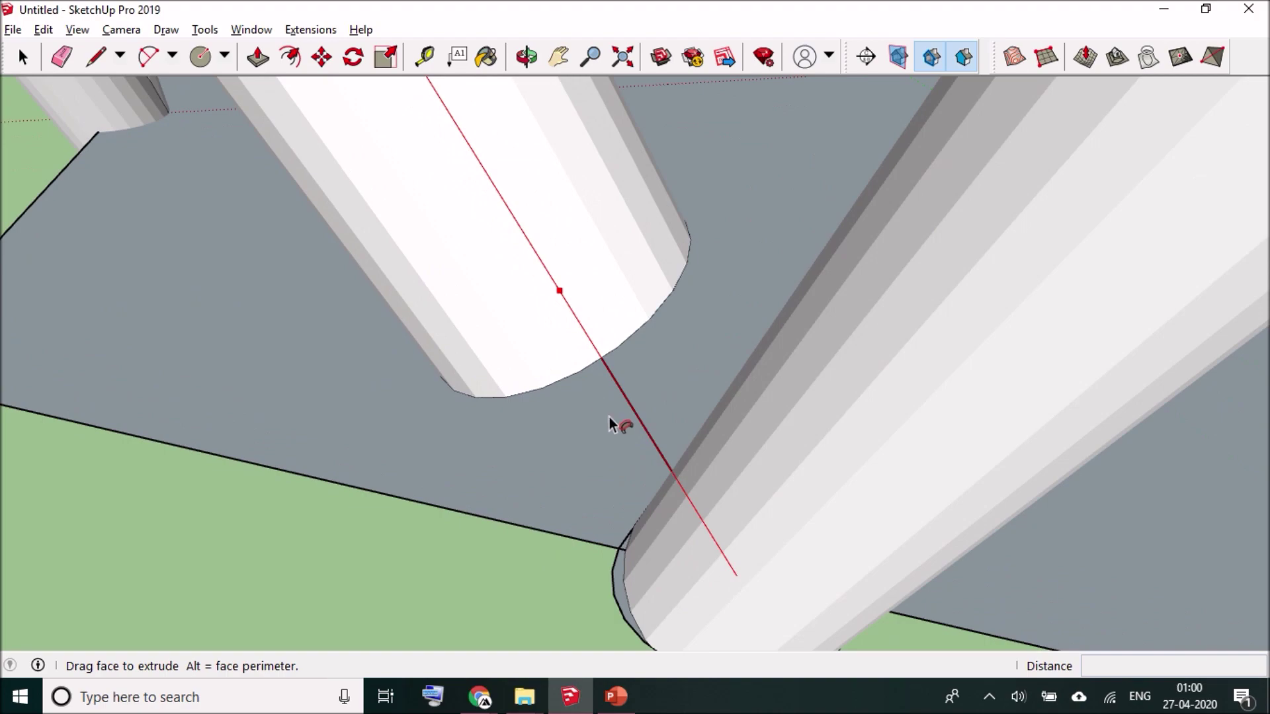
{"action": "left_click", "coordinate": [638, 441]}
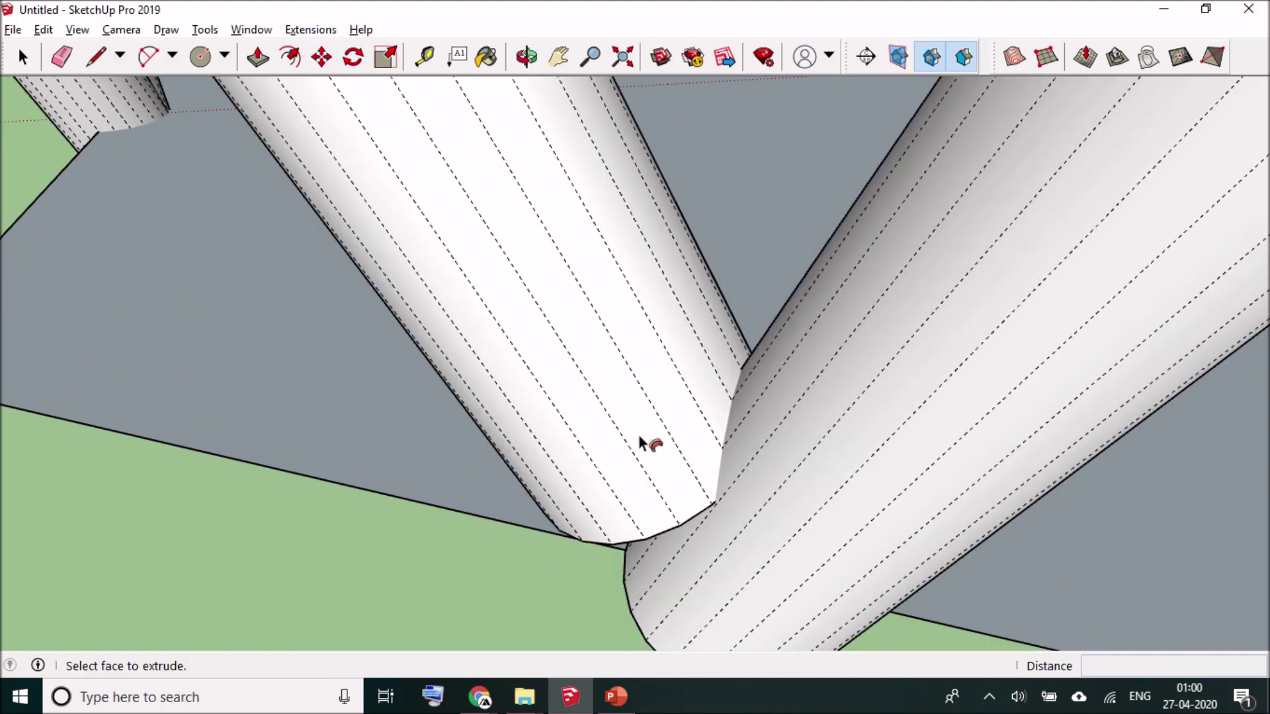
Turn off the display of hidden geometry so the columns and canopy show smooth surfaces
{"action": "key", "text": "space"}
{"action": "scroll", "coordinate": [549, 310], "scroll_direction": "down", "scroll_amount": 8}
{"action": "scroll", "coordinate": [503, 281], "scroll_direction": "down", "scroll_amount": 5}
{"action": "middle_click_drag", "start_coordinate": [618, 235], "coordinate": [531, 271]}
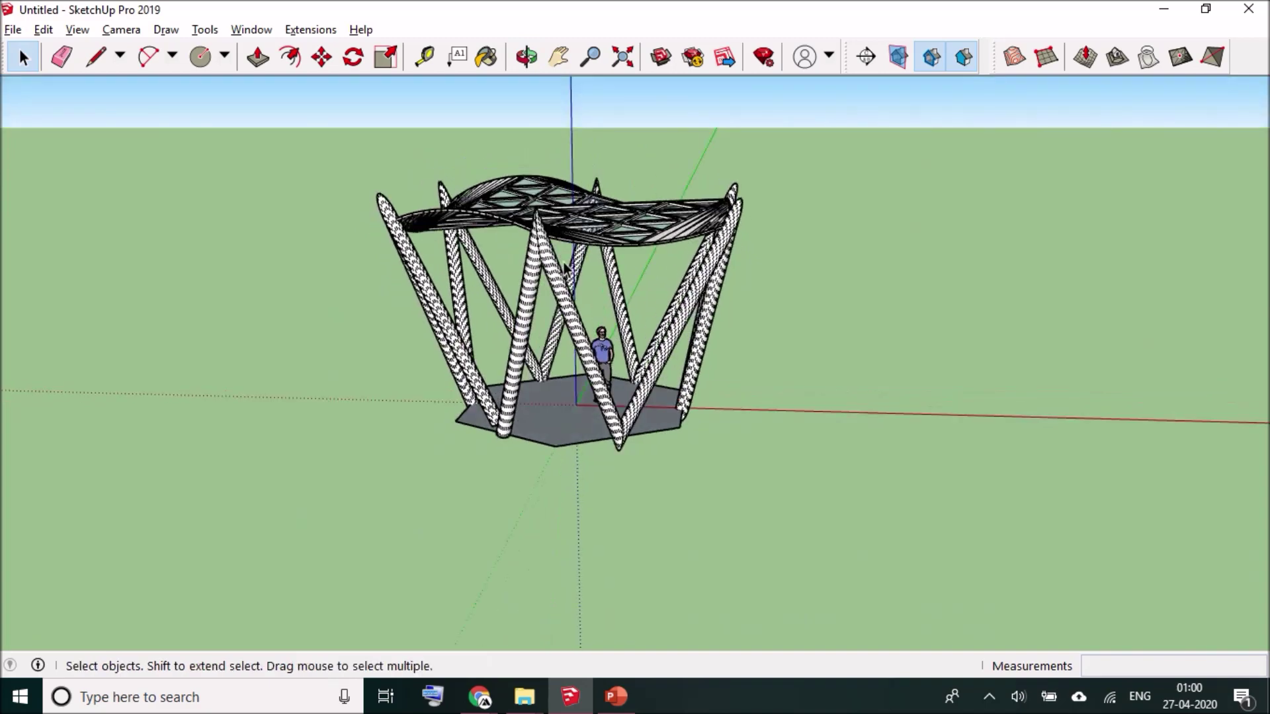
{"action": "scroll", "coordinate": [566, 268], "scroll_direction": "up", "scroll_amount": 1}
{"action": "left_click", "coordinate": [77, 29]}
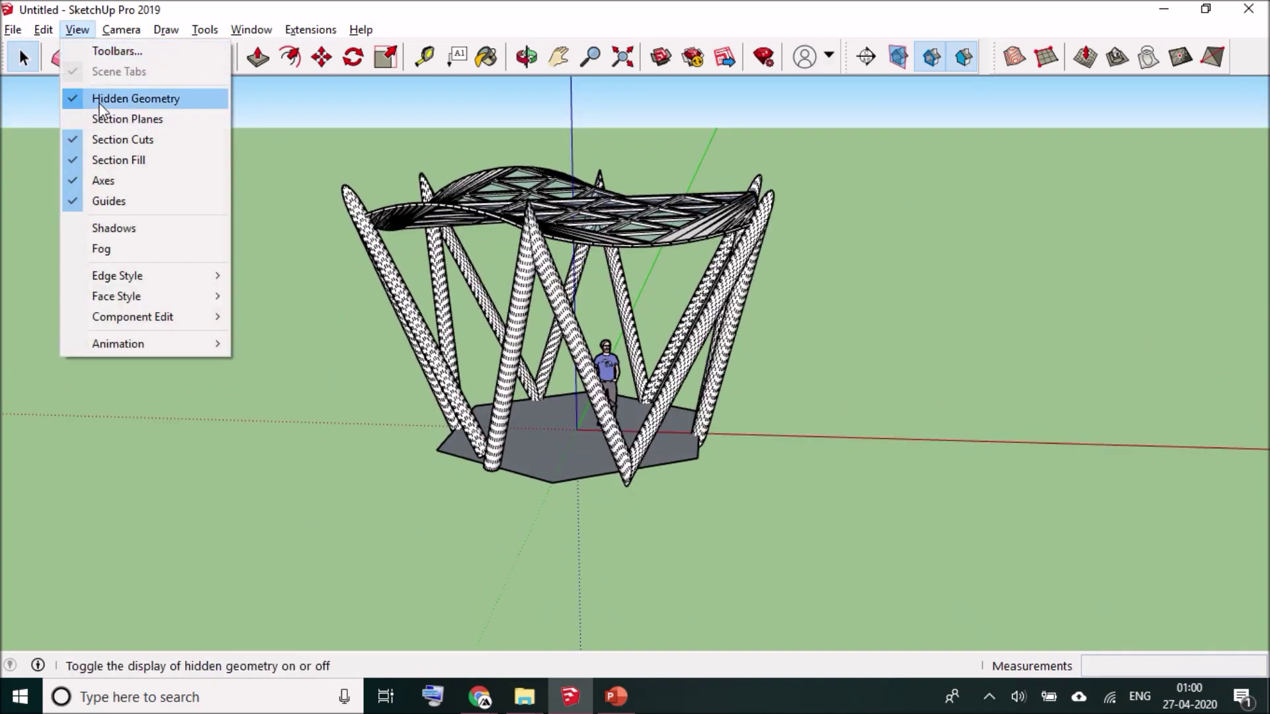
{"action": "left_click", "coordinate": [100, 104]}
Scale up the curved lattice canopy so it overhangs the columns, and raise it slightly along the blue axis
{"action": "middle_click_drag", "start_coordinate": [637, 283], "coordinate": [582, 250]}
{"action": "left_click", "coordinate": [576, 212]}
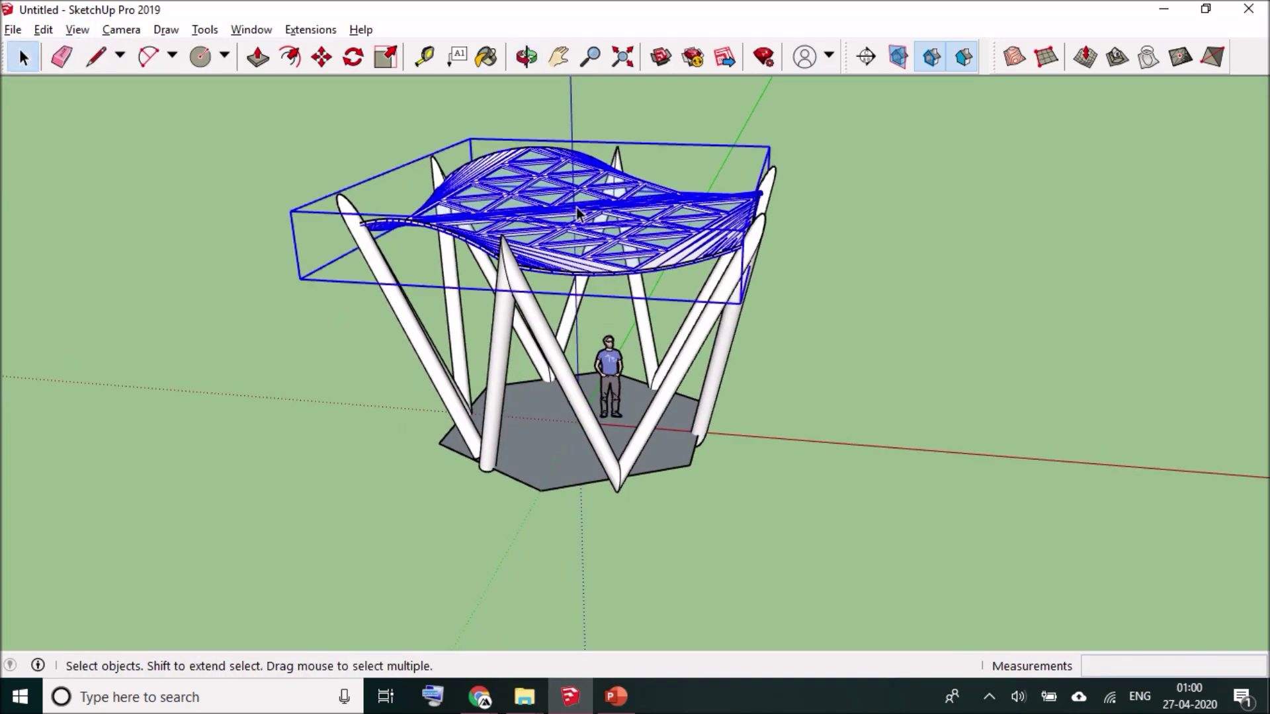
{"action": "key", "text": "s"}
{"action": "left_click_drag", "start_coordinate": [779, 145], "coordinate": [788, 195]}
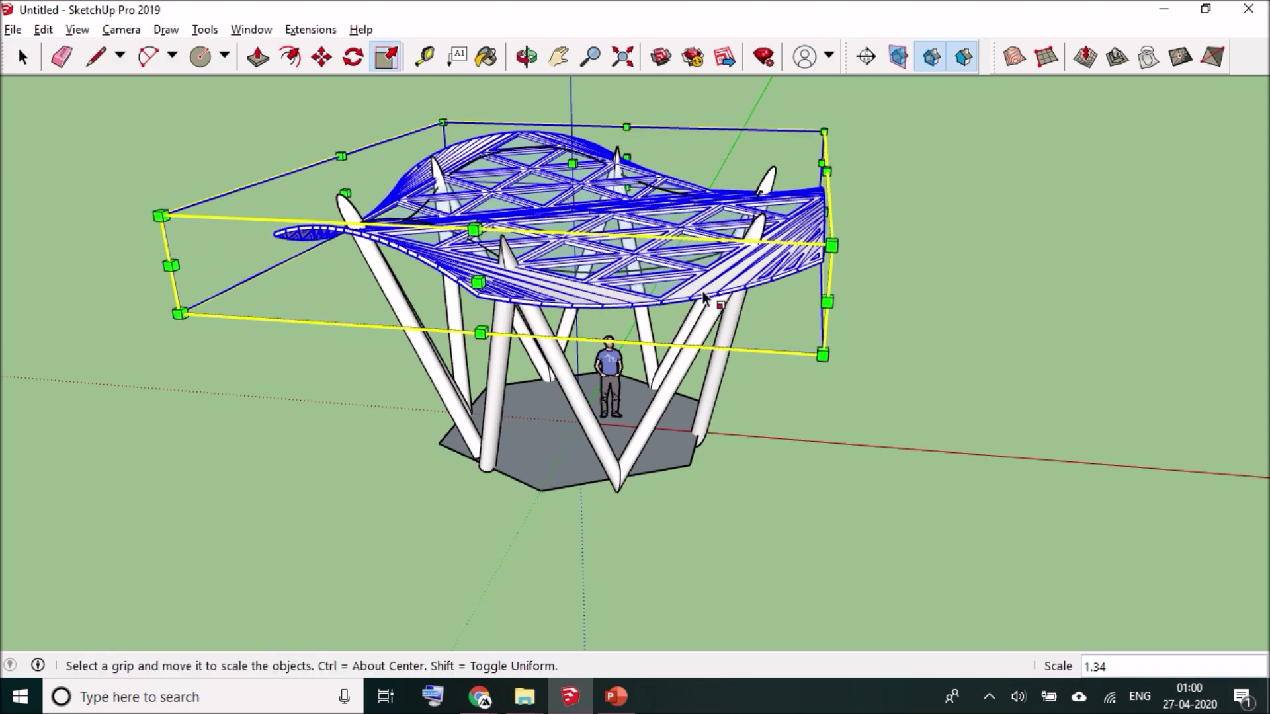
{"action": "key", "text": "m"}
{"action": "left_click", "coordinate": [797, 426]}
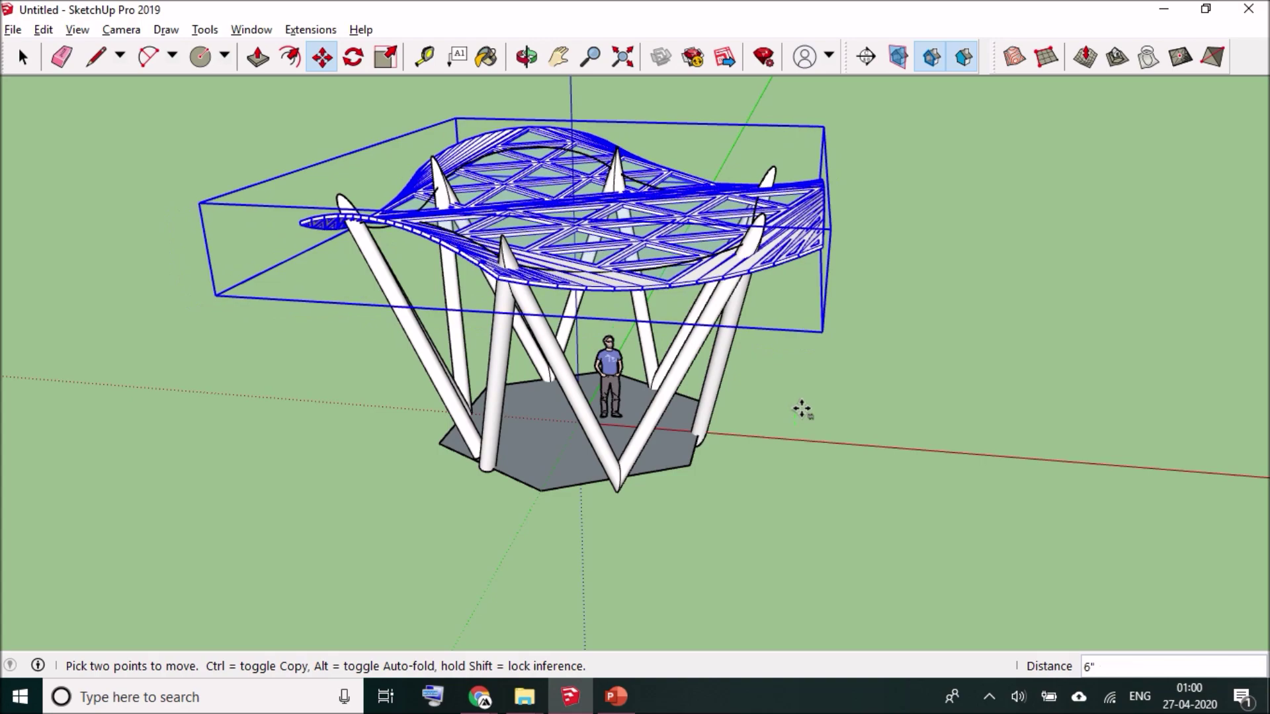
{"action": "left_click", "coordinate": [801, 396]}
{"action": "key", "text": "space"}
Scale up the hexagonal base so its outline extends beyond the feet of the columns
{"action": "middle_click_drag", "start_coordinate": [682, 403], "coordinate": [669, 298]}
{"action": "left_click", "coordinate": [866, 423]}
{"action": "double_click", "coordinate": [517, 448]}
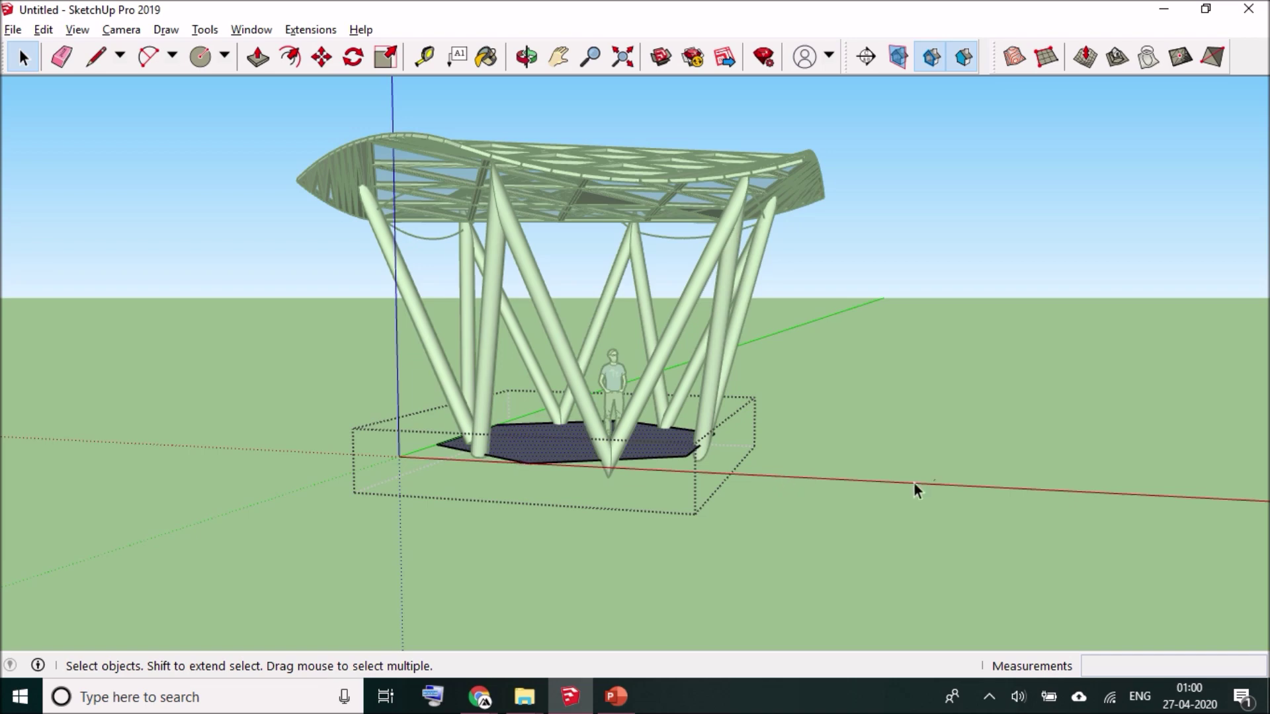
{"action": "left_click", "coordinate": [938, 485]}
{"action": "left_click", "coordinate": [529, 443]}
{"action": "key", "text": "s"}
{"action": "left_click_drag", "start_coordinate": [693, 458], "coordinate": [760, 421]}
{"action": "key", "text": "space"}
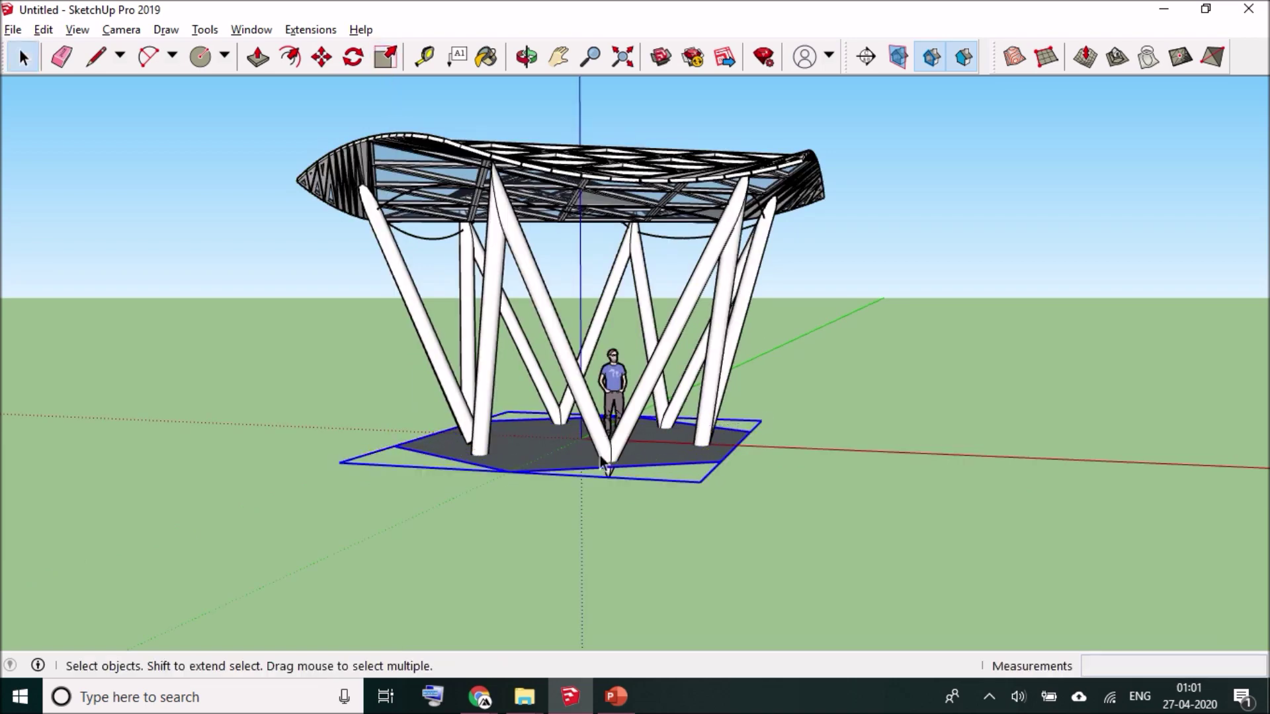
Inside the base group, extrude the hexagonal face downward by .3m to form a slab, and leave the group
{"action": "double_click", "coordinate": [548, 453]}
{"action": "key", "text": "p"}
{"action": "left_click_drag", "start_coordinate": [533, 461], "coordinate": [539, 481]}
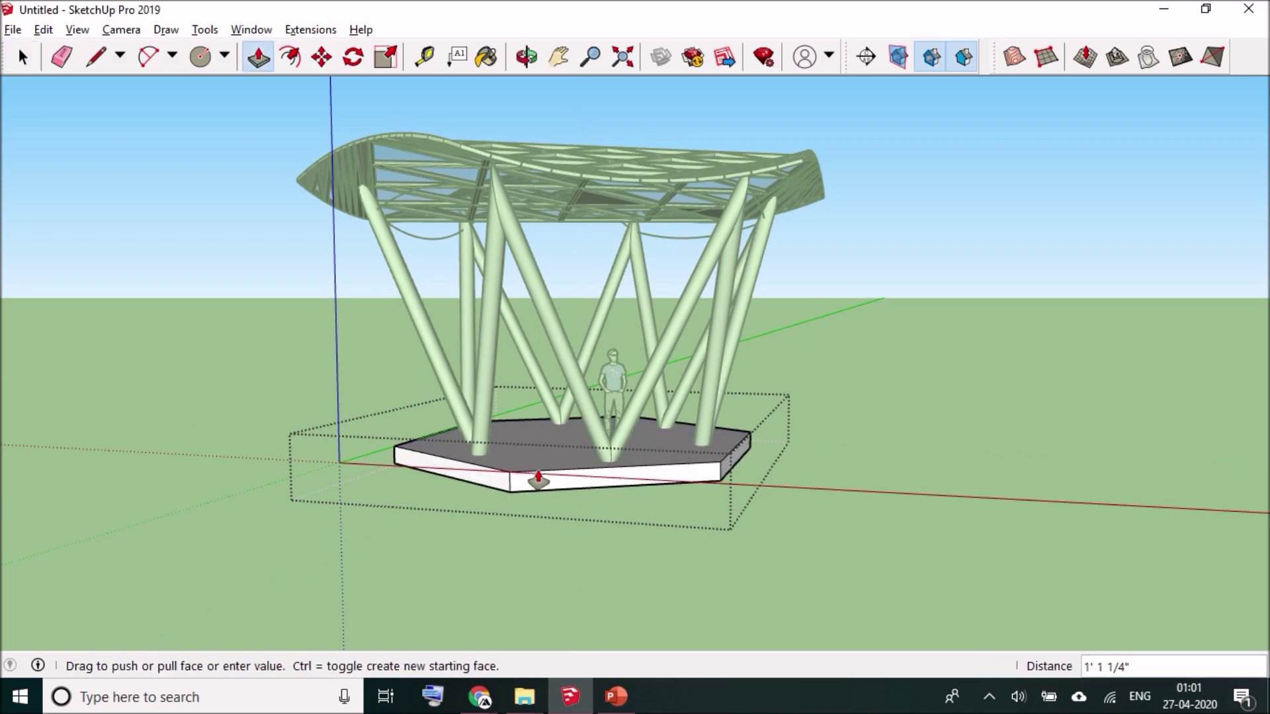
{"action": "type", "text": ".3m"}
{"action": "key", "text": "Return"}
{"action": "key", "text": "space"}
{"action": "middle_click_drag", "start_coordinate": [999, 271], "coordinate": [922, 314]}
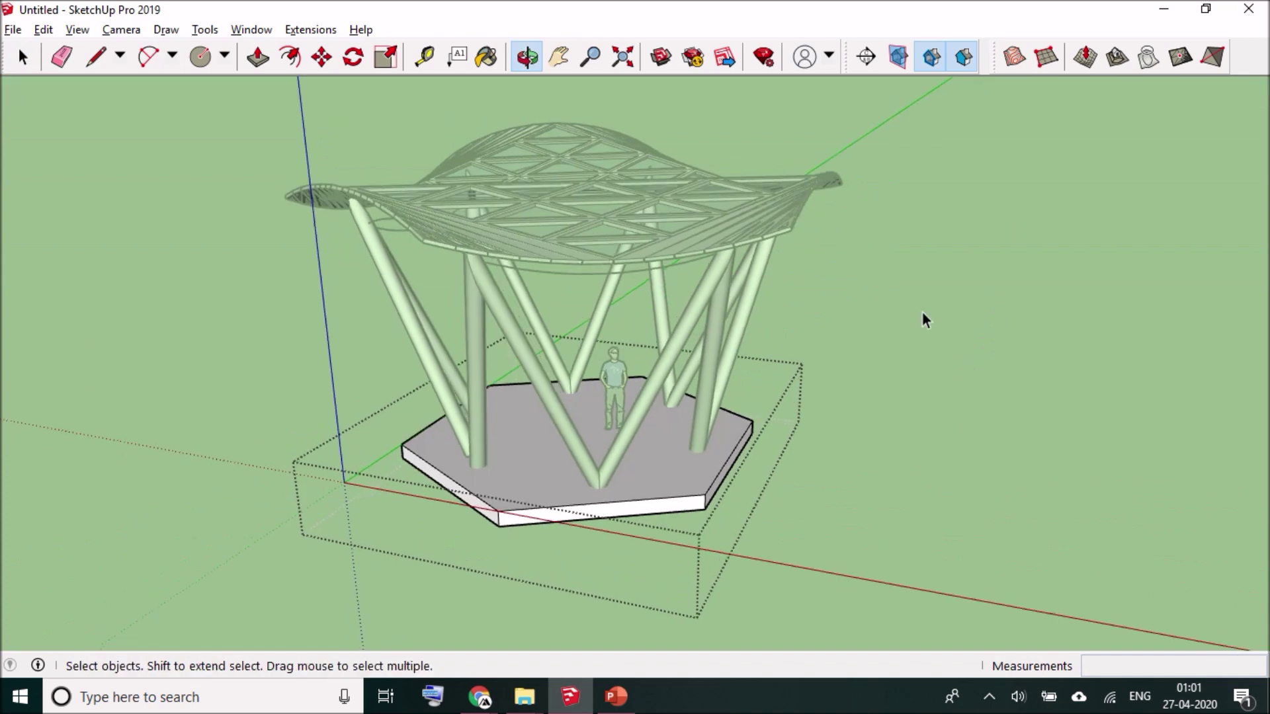
{"action": "left_click", "coordinate": [923, 312]}
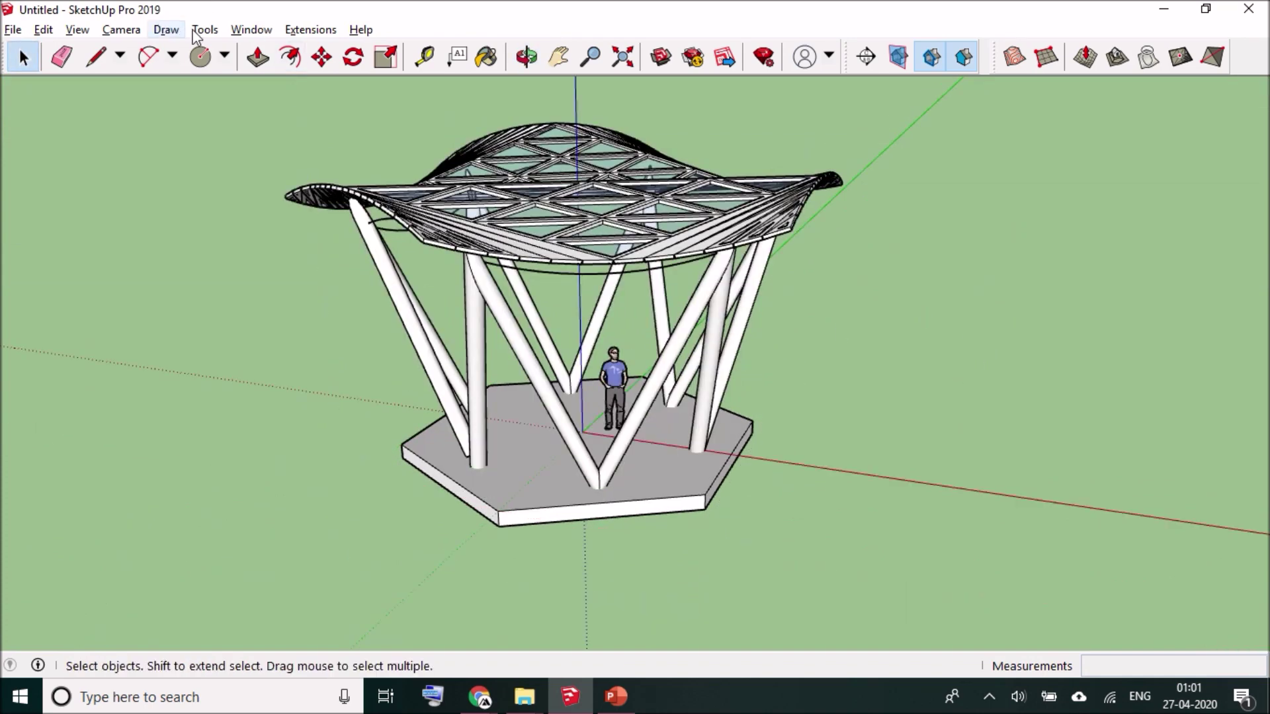
{"action": "left_click", "coordinate": [242, 30]}
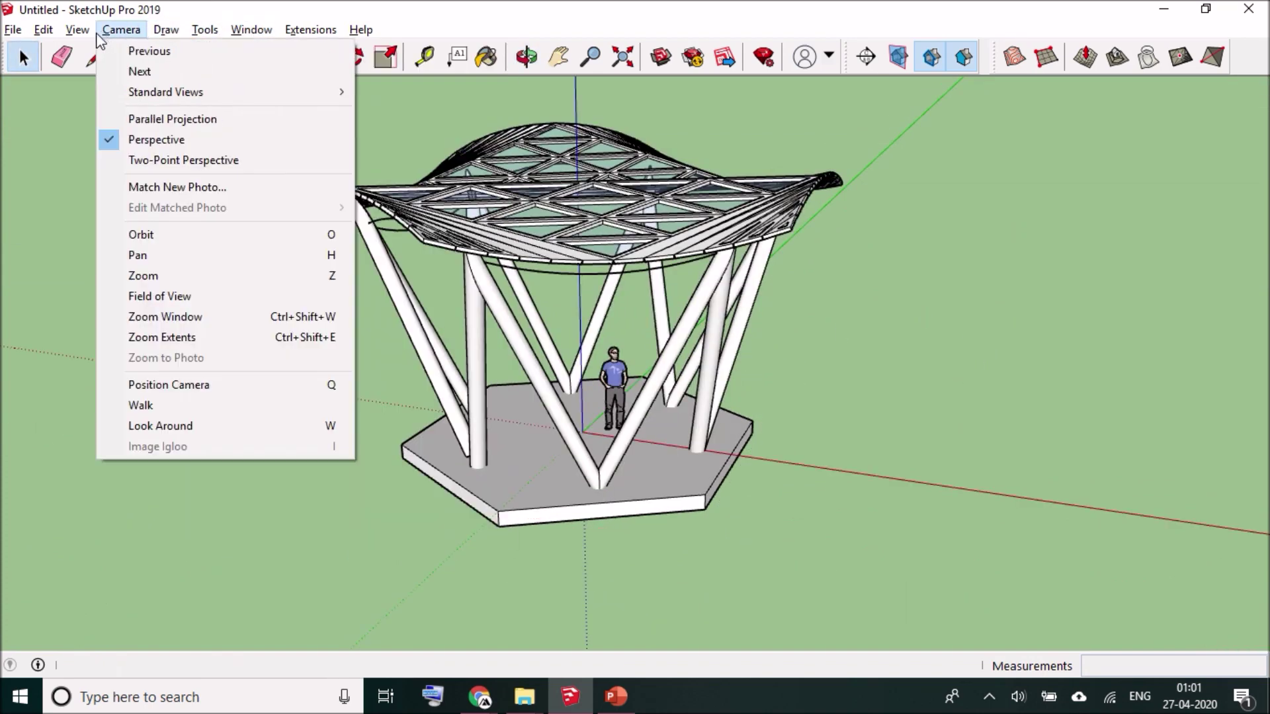
{"action": "mouse_move", "coordinate": [87, 32]}
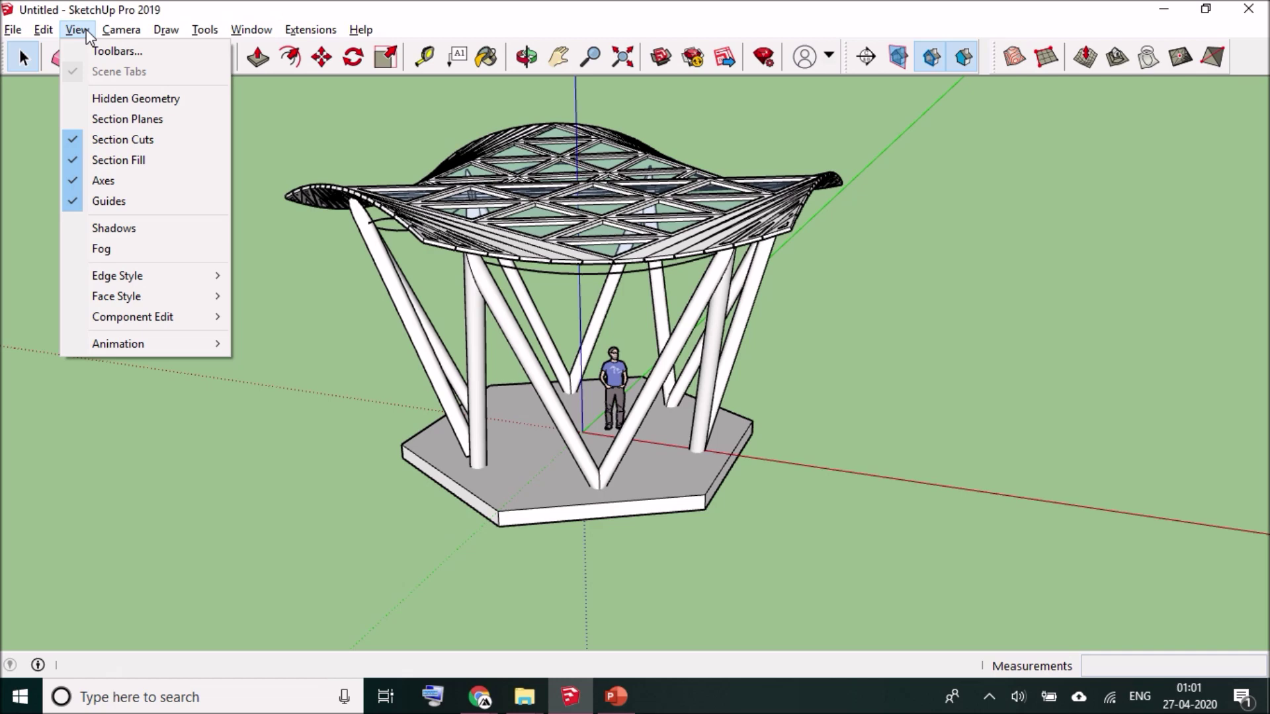
{"action": "mouse_move", "coordinate": [156, 33]}
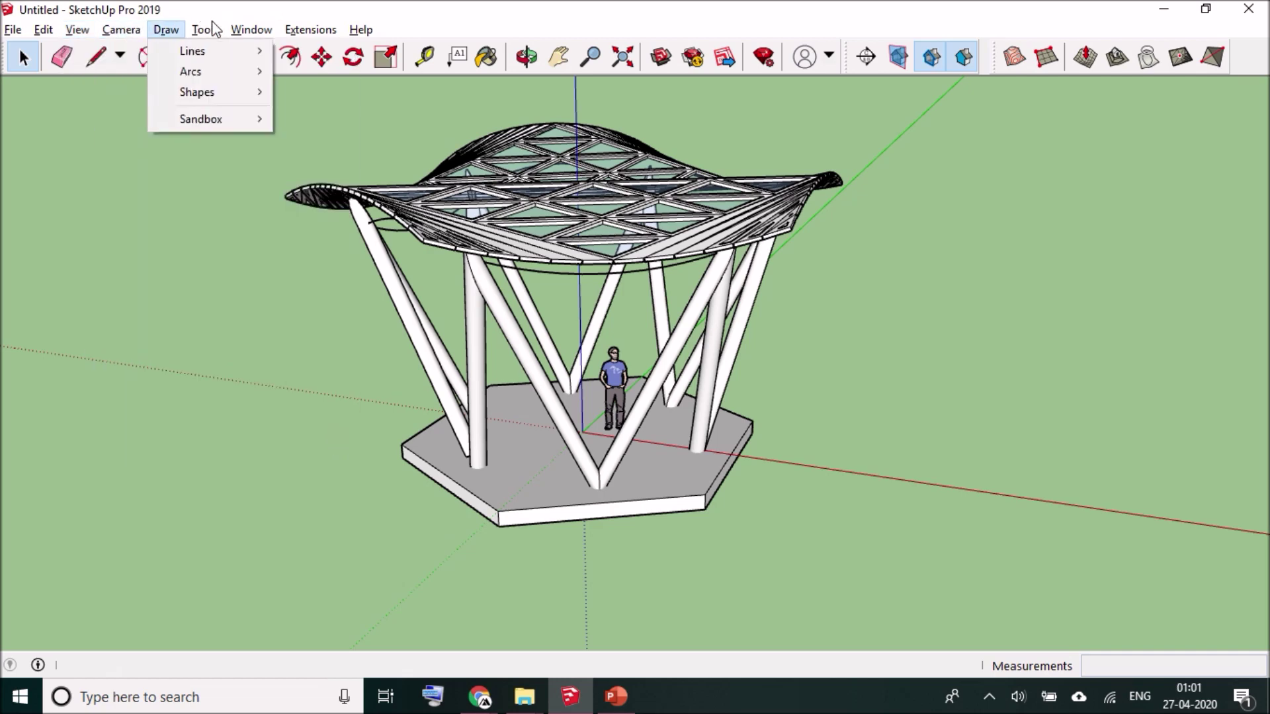
{"action": "left_click", "coordinate": [220, 434]}
Erase the leftover curved outline hanging below the canopy between the column tops
{"action": "middle_click_drag", "start_coordinate": [521, 369], "coordinate": [633, 222]}
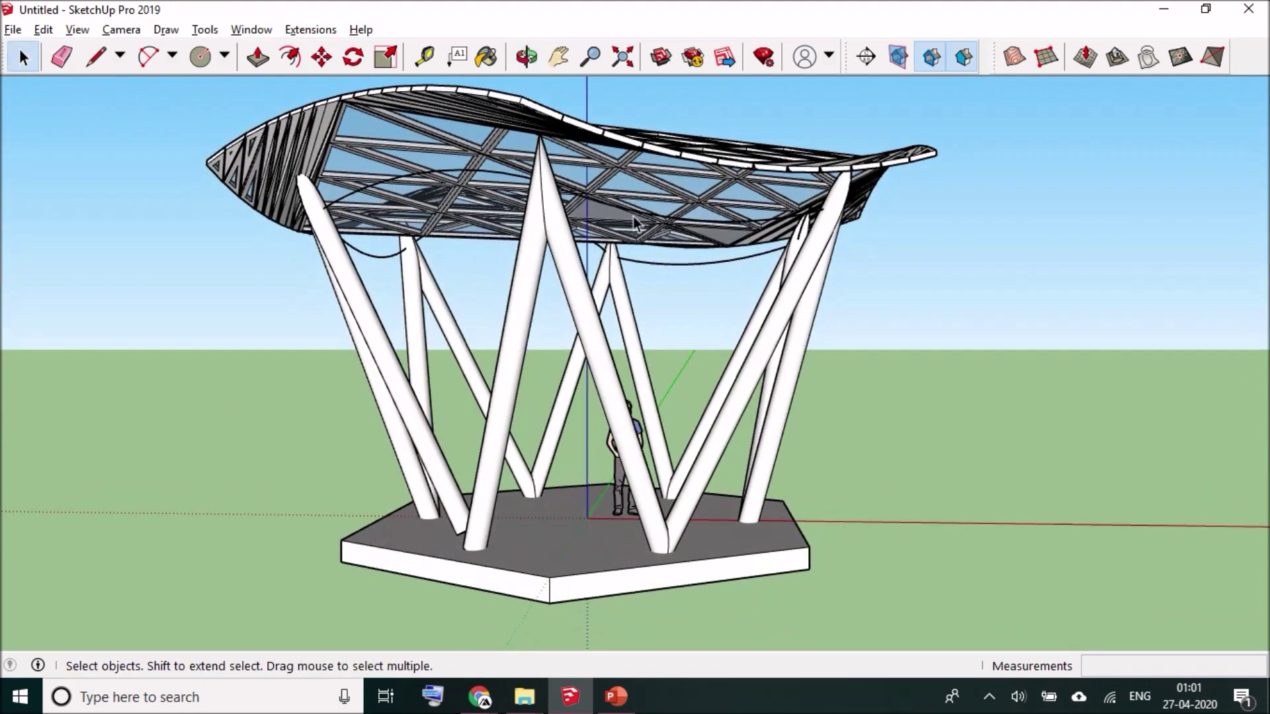
{"action": "right_click", "coordinate": [675, 264]}
{"action": "left_click", "coordinate": [707, 298]}
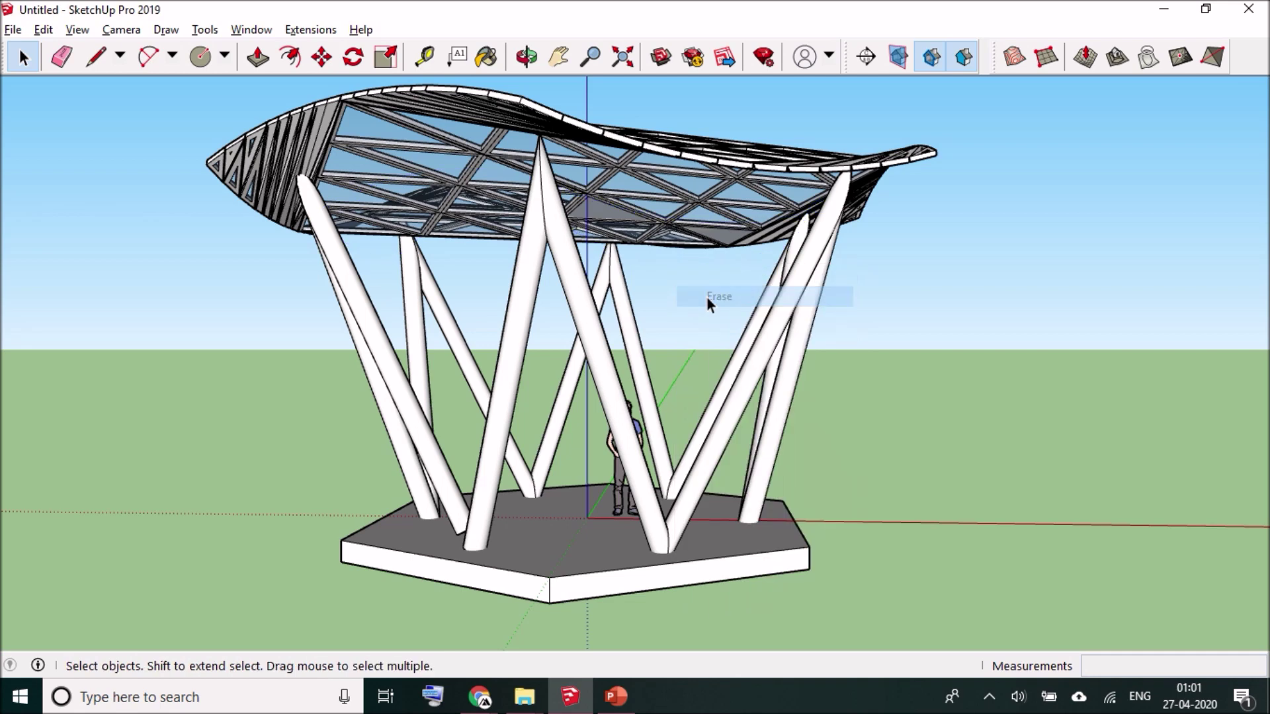
Add the Shadows toolbar to the workspace
{"action": "left_click", "coordinate": [82, 29]}
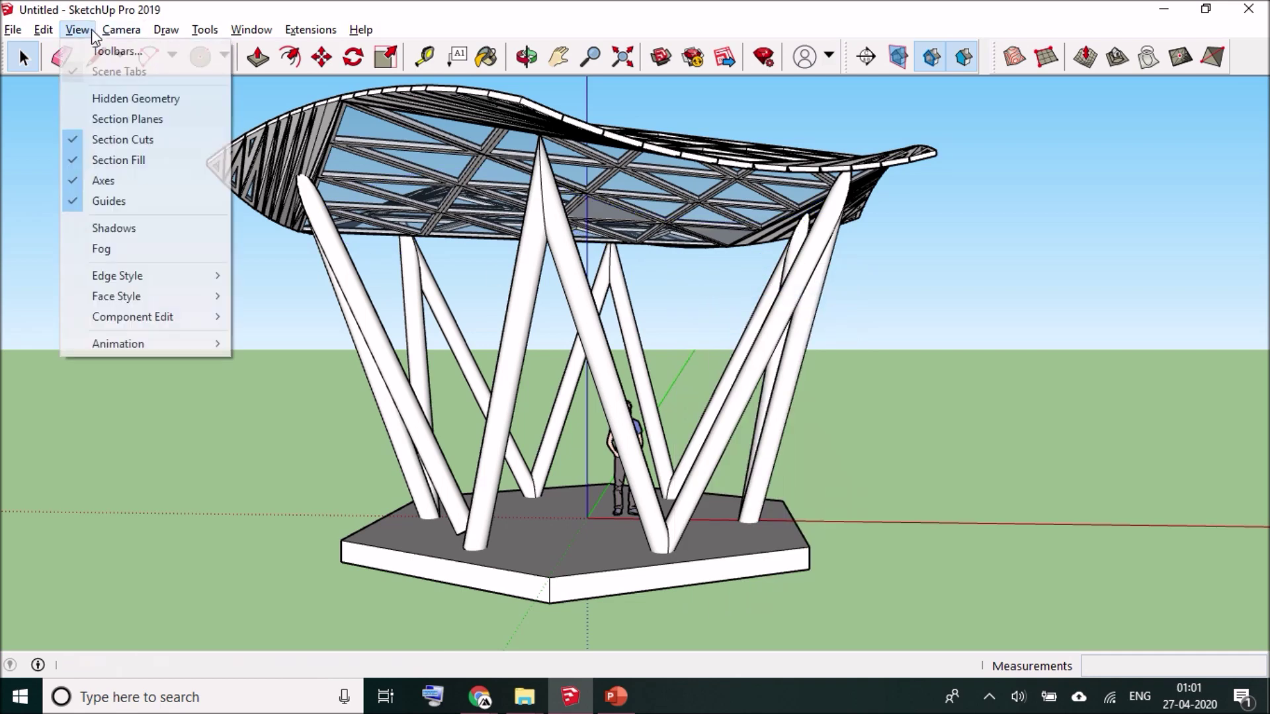
{"action": "left_click", "coordinate": [92, 50]}
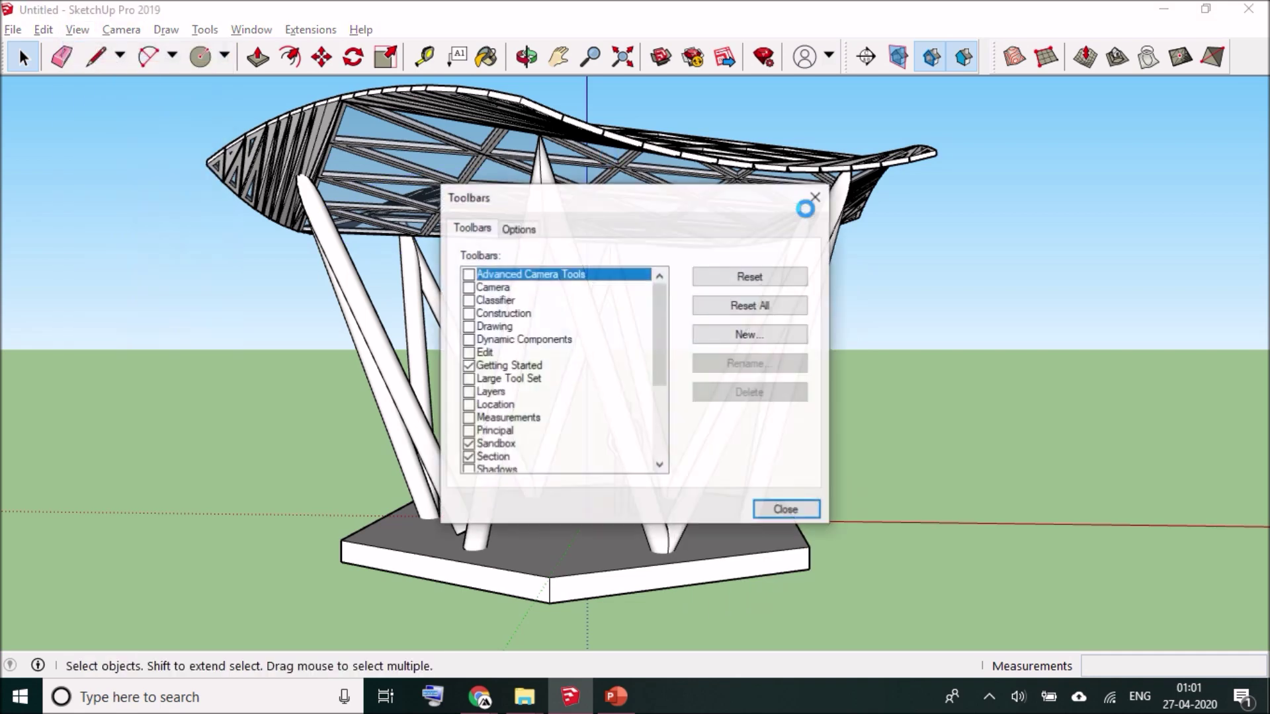
{"action": "left_click", "coordinate": [471, 471]}
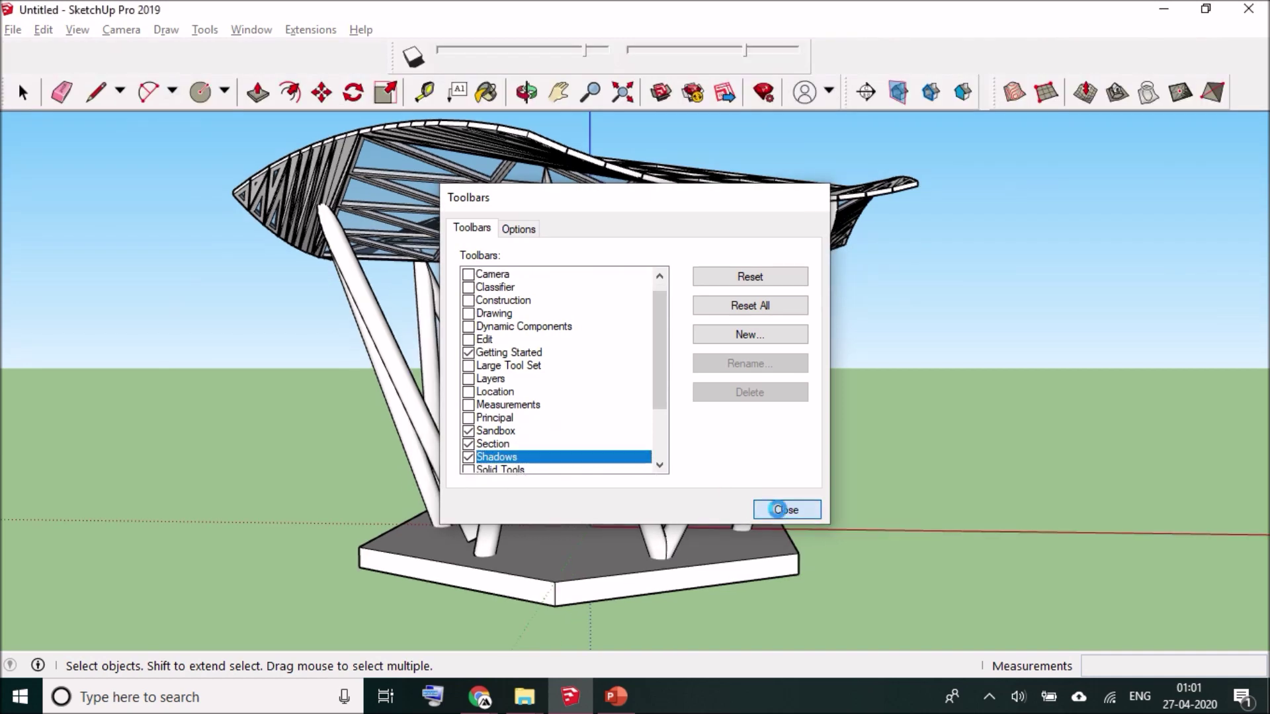
{"action": "left_click", "coordinate": [785, 509]}
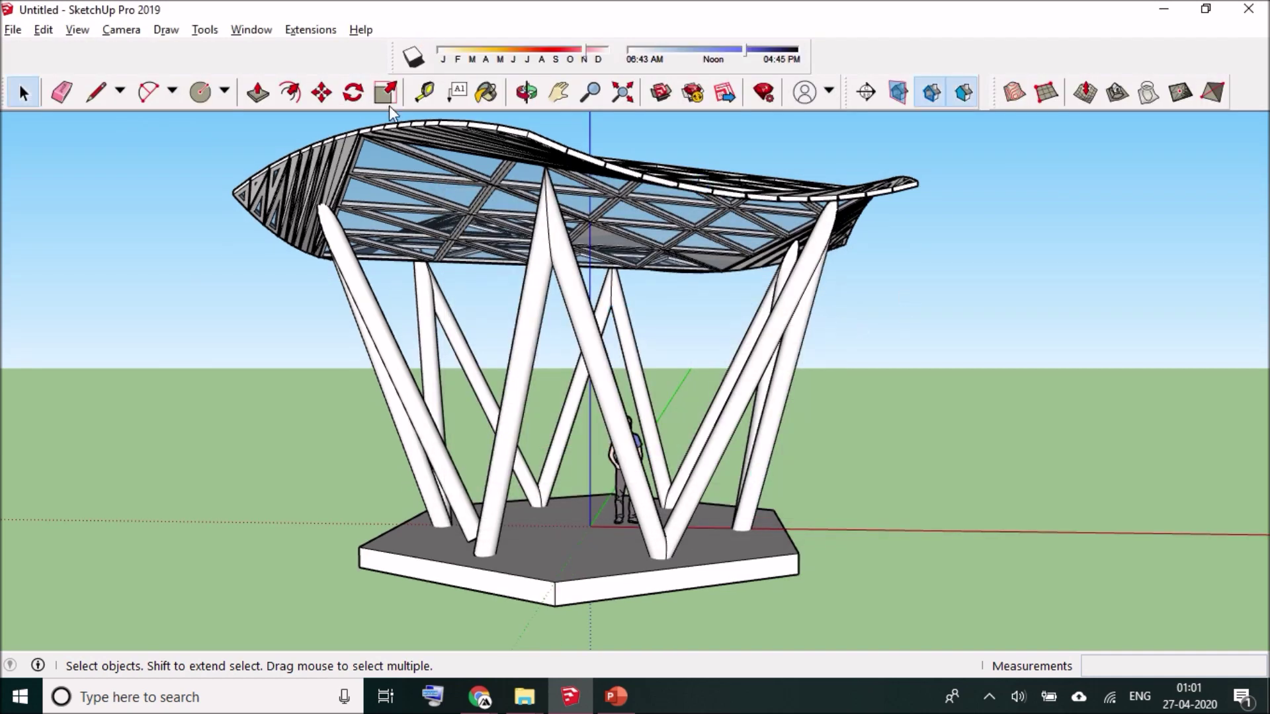
Turn on shadows for the pavilion and set the shadow date to August
{"action": "left_click", "coordinate": [413, 58]}
{"action": "middle_click_drag", "start_coordinate": [667, 334], "coordinate": [623, 261]}
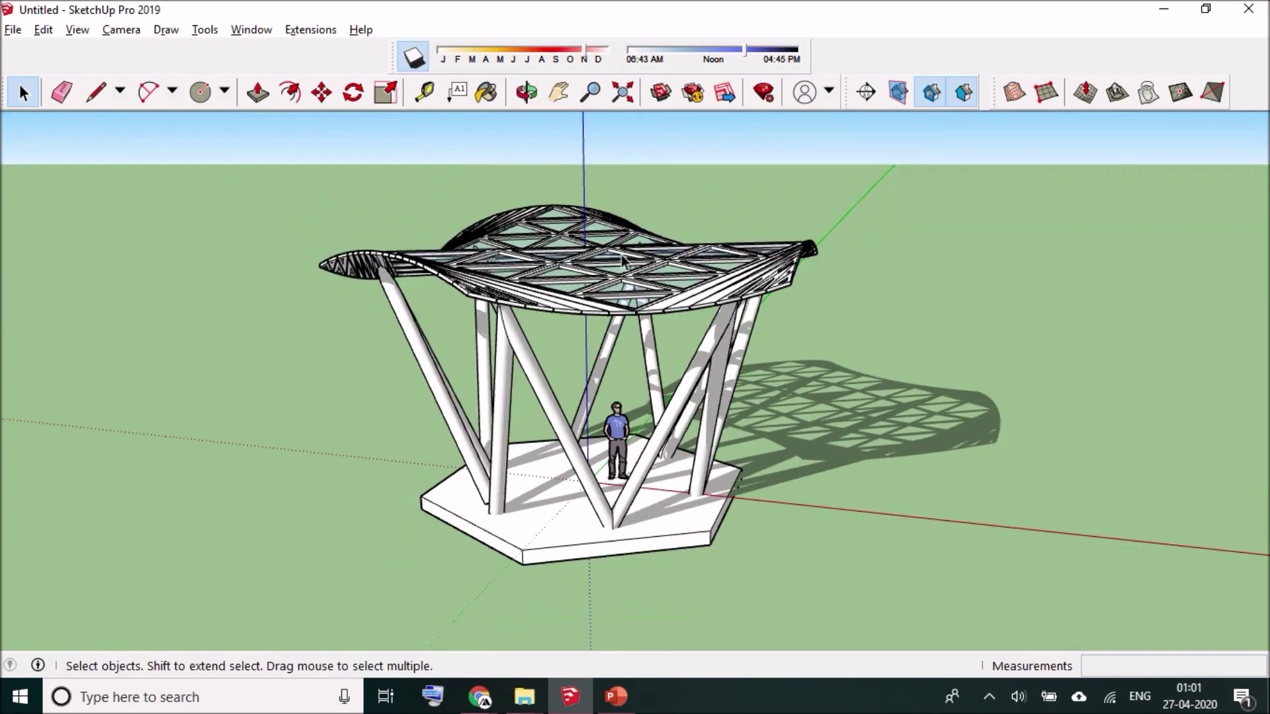
{"action": "left_click", "coordinate": [540, 52]}
Select the whole pavilion with the figure and move it up .3m along the blue axis, then clear the selection
{"action": "middle_click_drag", "start_coordinate": [574, 431], "coordinate": [617, 458]}
{"action": "scroll", "coordinate": [622, 460], "scroll_direction": "up", "scroll_amount": 4}
{"action": "scroll", "coordinate": [591, 372], "scroll_direction": "down", "scroll_amount": 3}
{"action": "scroll", "coordinate": [624, 423], "scroll_direction": "down", "scroll_amount": 5}
{"action": "left_click_drag", "start_coordinate": [340, 211], "coordinate": [940, 588]}
{"action": "key", "text": "m"}
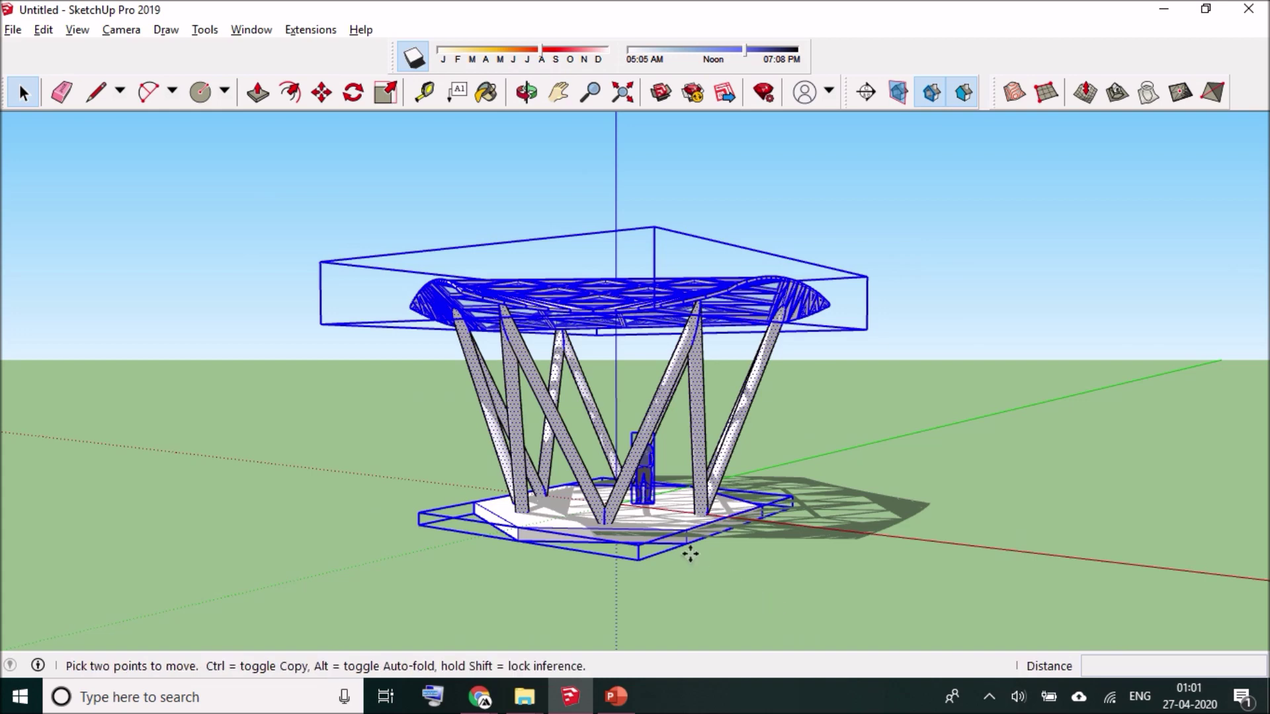
{"action": "left_click", "coordinate": [687, 543]}
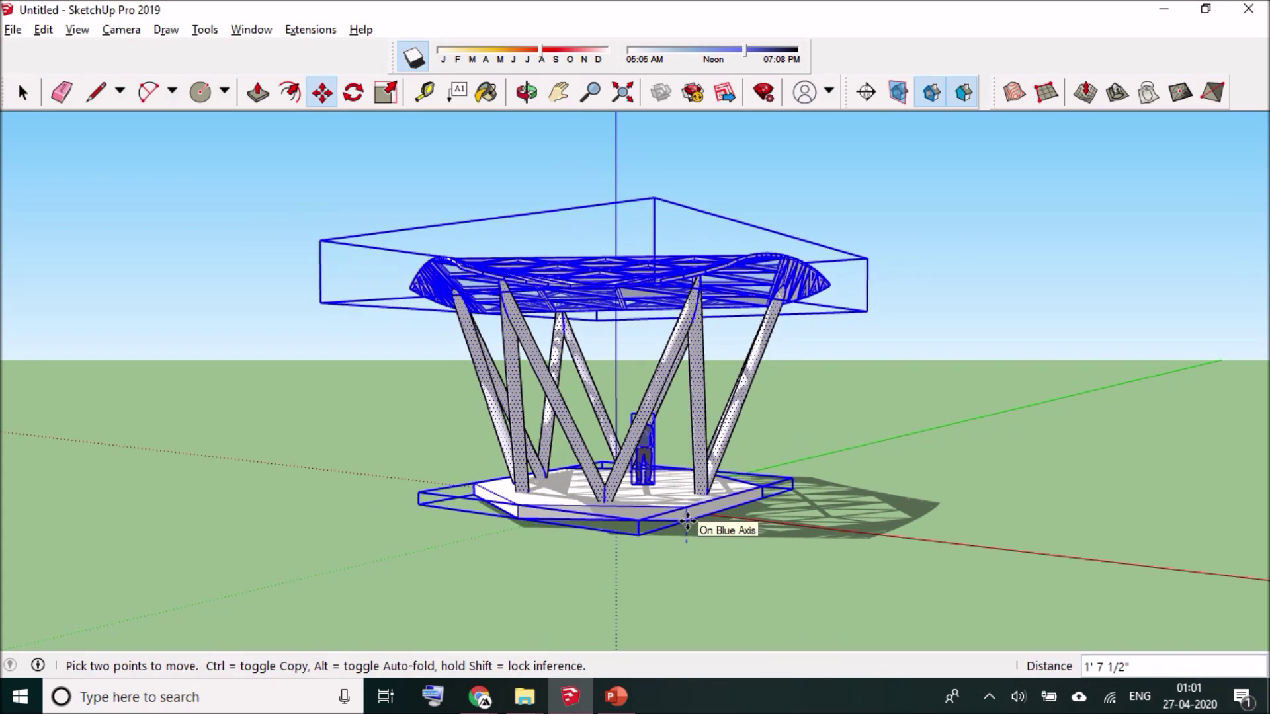
{"action": "type", "text": ".3m"}
{"action": "key", "text": "Return"}
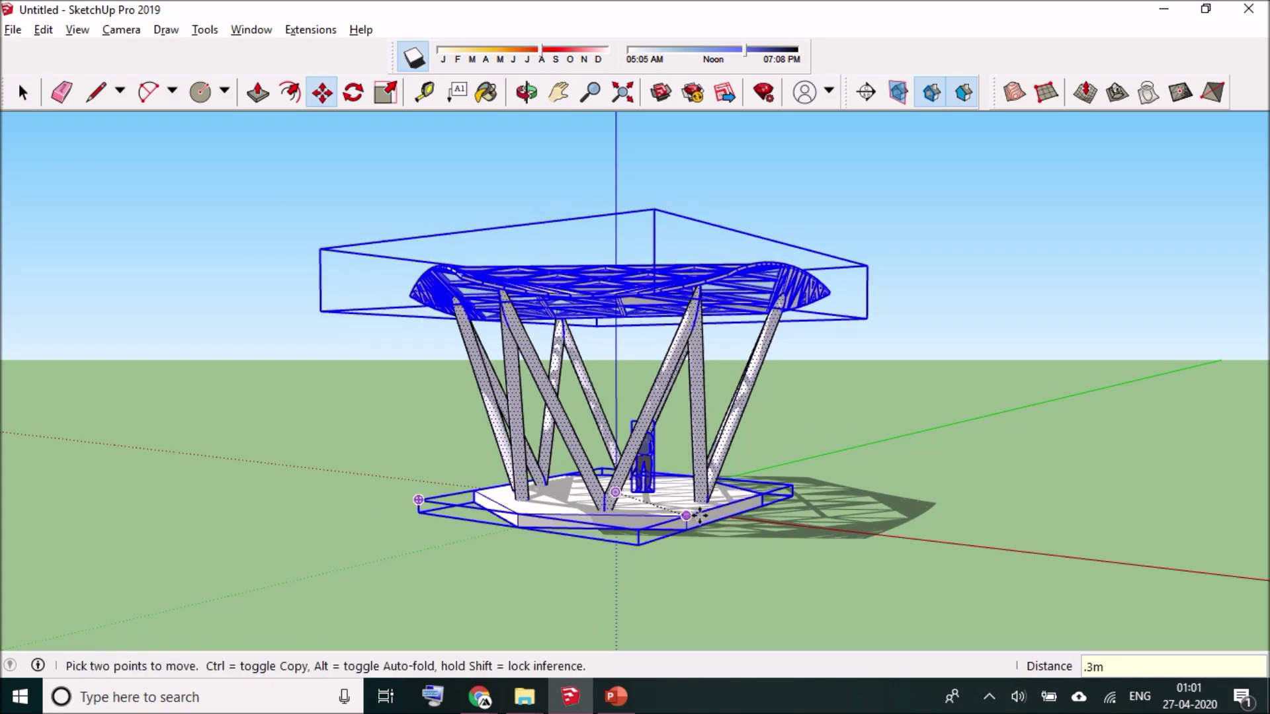
{"action": "key", "text": "space"}
{"action": "left_click", "coordinate": [919, 444]}
Examine the finished pavilion and its cast shadows from beneath the canopy and from above
{"action": "middle_click_drag", "start_coordinate": [816, 402], "coordinate": [410, 371]}
{"action": "scroll", "coordinate": [608, 344], "scroll_direction": "up", "scroll_amount": 3}
{"action": "middle_click_drag", "start_coordinate": [609, 344], "coordinate": [695, 324]}
{"action": "scroll", "coordinate": [676, 447], "scroll_direction": "down", "scroll_amount": 6}
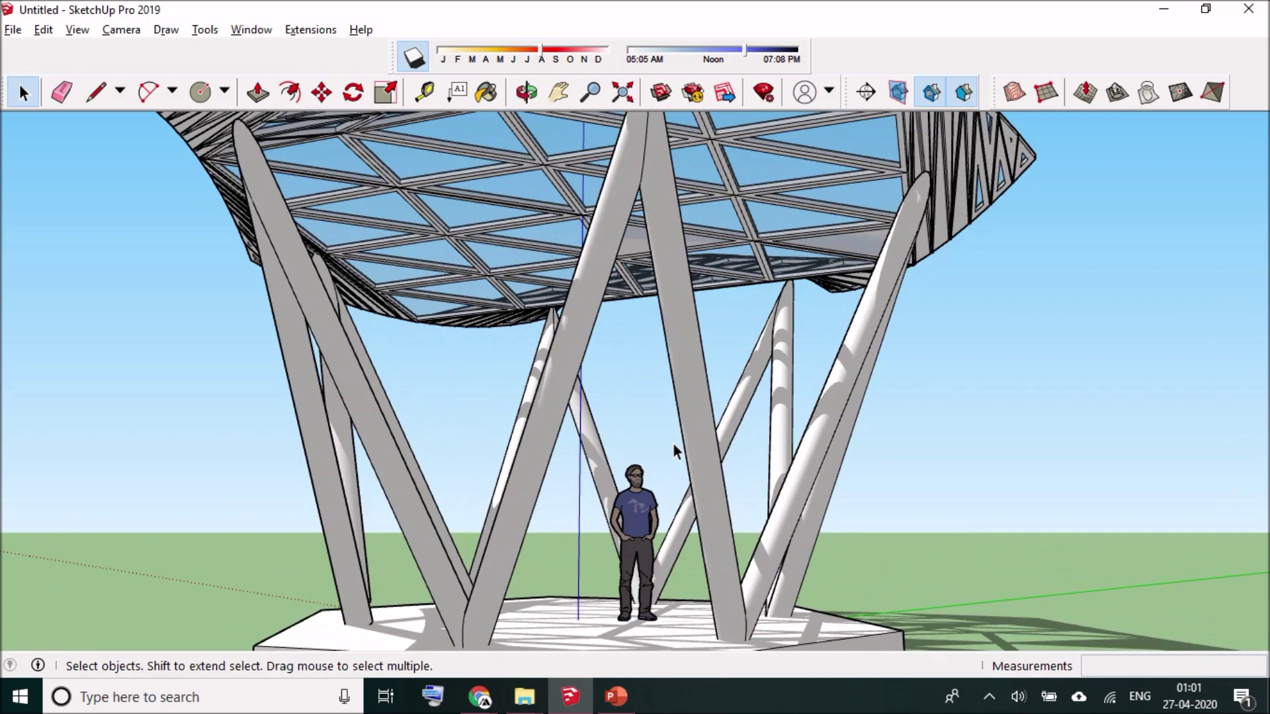
{"action": "key", "text": "o"}
{"action": "left_click_drag", "start_coordinate": [685, 447], "coordinate": [762, 270]}
{"action": "scroll", "coordinate": [720, 289], "scroll_direction": "down", "scroll_amount": 2}
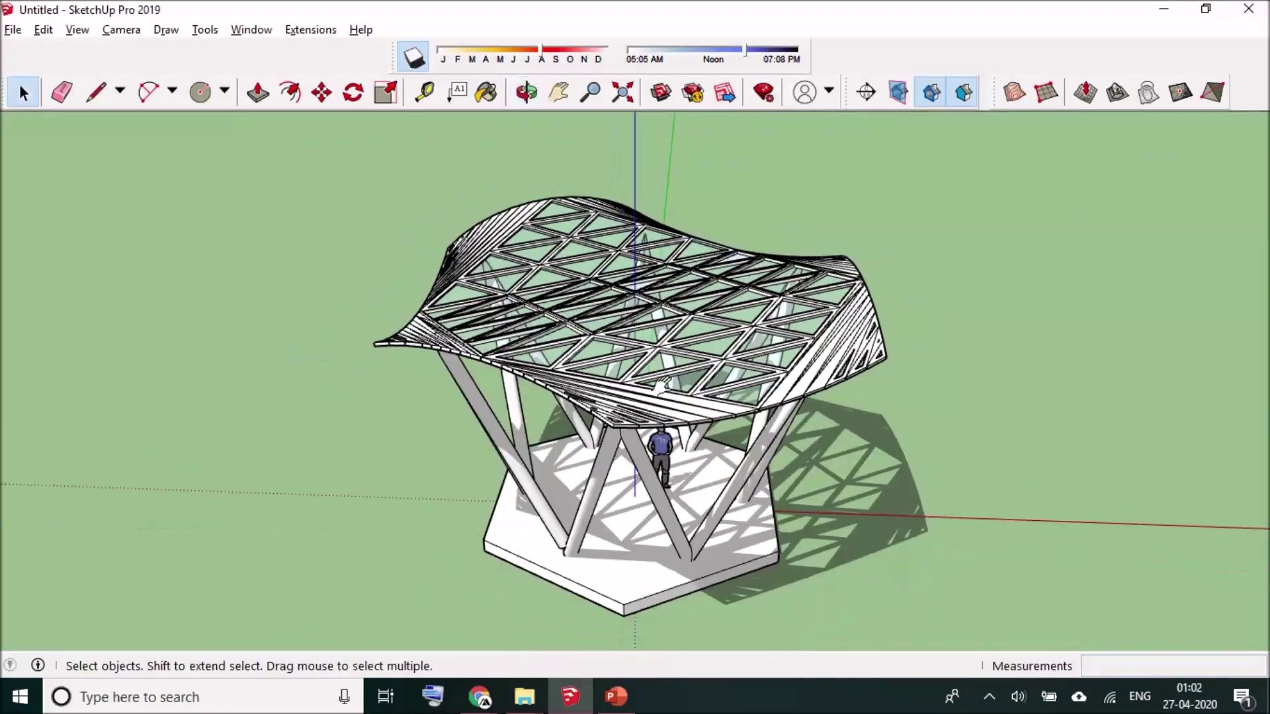
{"action": "middle_click_drag", "start_coordinate": [674, 376], "coordinate": [675, 346], "text": "shift"}
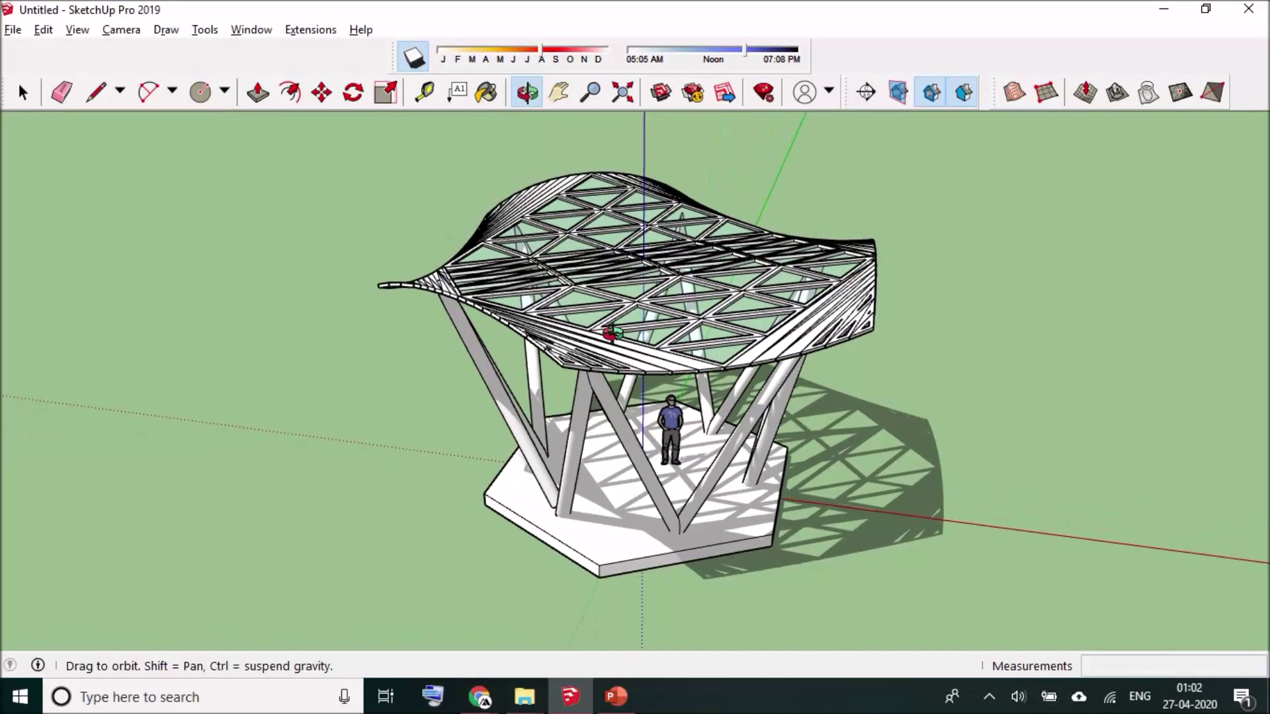